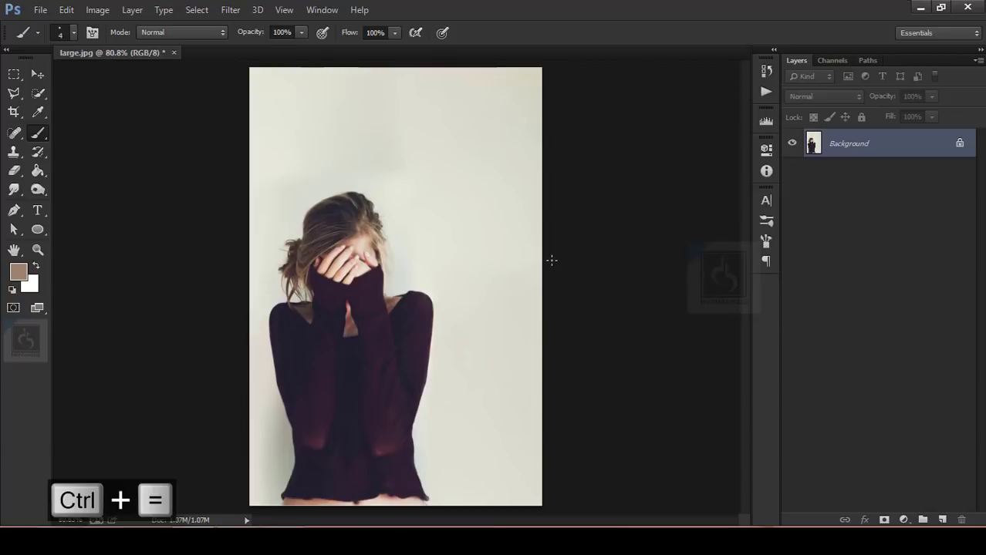
Outline the woman loosely with the Polygonal Lasso, closing the selection around her hair, arms and the photo's lower edge
key(ctrl+equal)
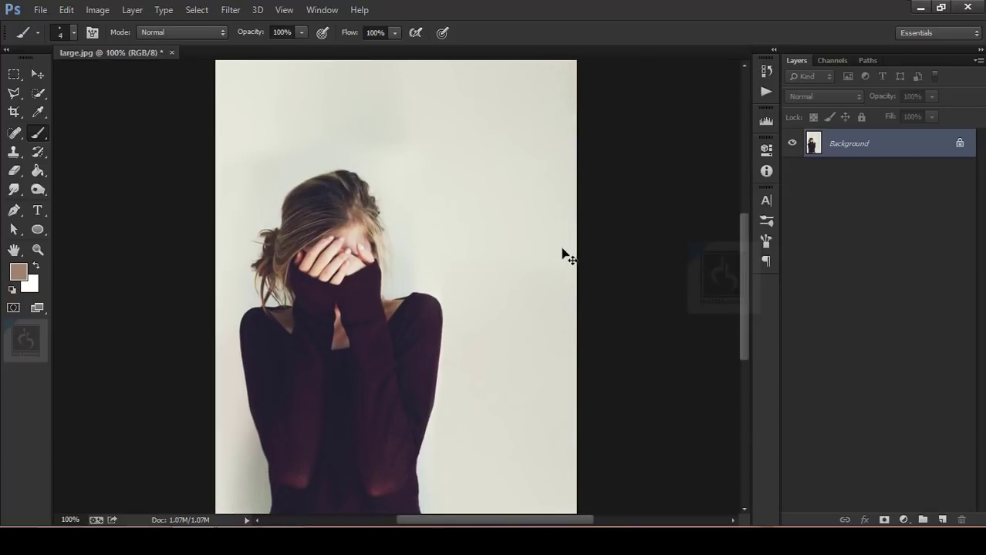
key(ctrl+0)
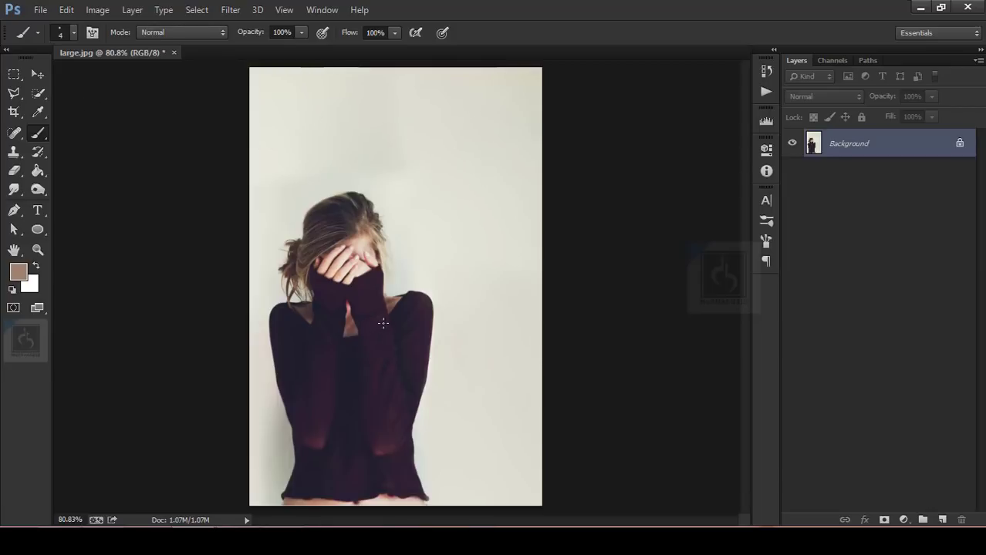
click(14, 93)
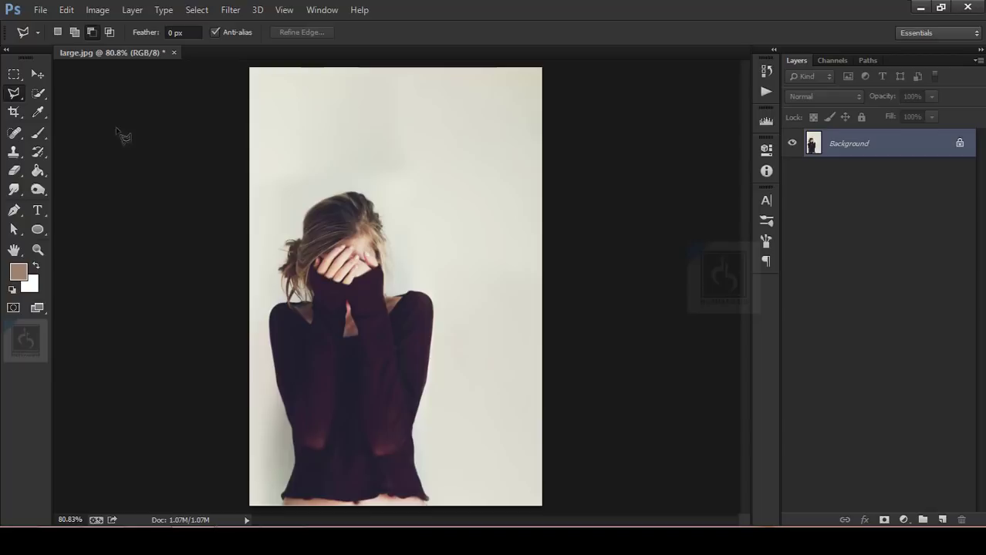
click(236, 333)
click(274, 239)
click(314, 183)
click(366, 178)
click(415, 224)
click(424, 249)
click(419, 266)
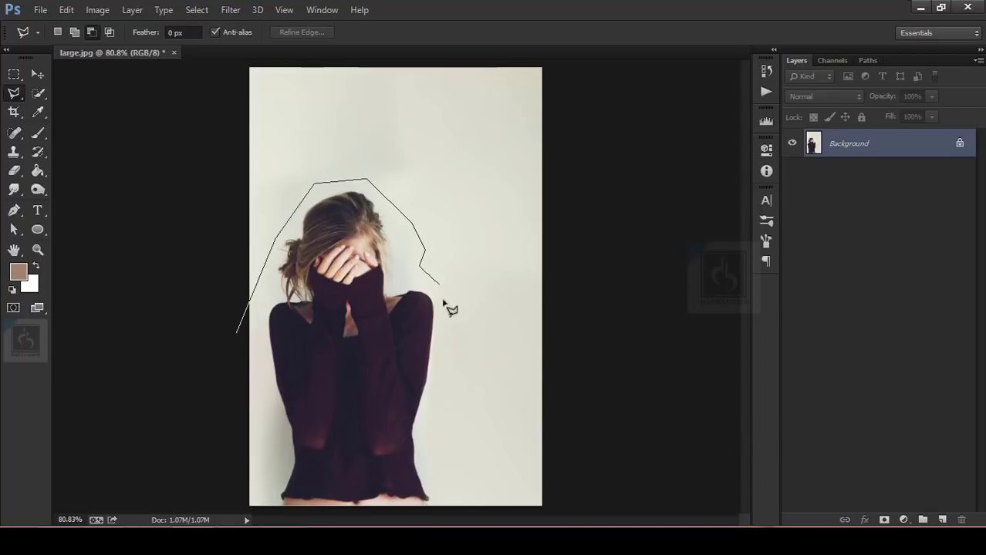
click(444, 300)
click(444, 333)
click(424, 429)
click(438, 489)
click(434, 510)
click(334, 513)
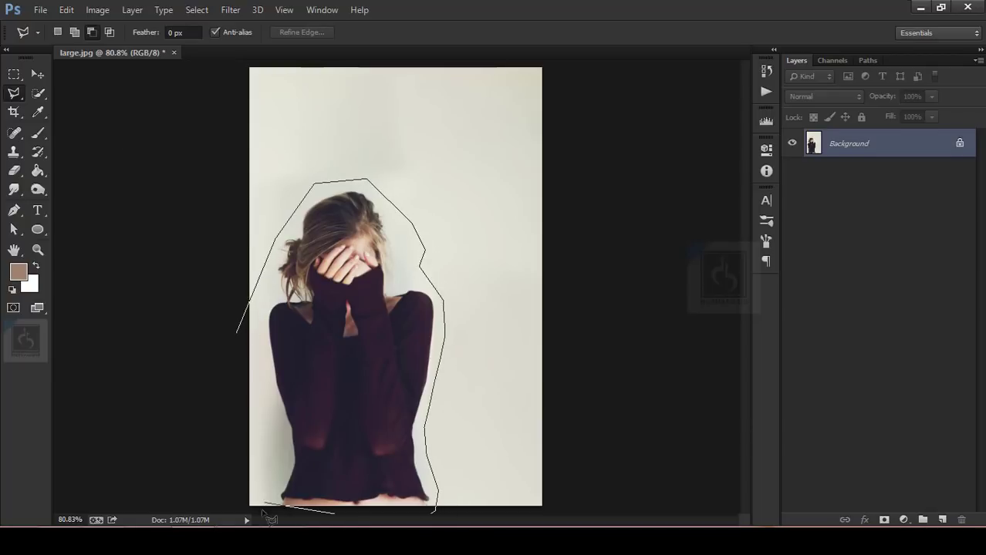
click(266, 508)
click(231, 491)
click(240, 336)
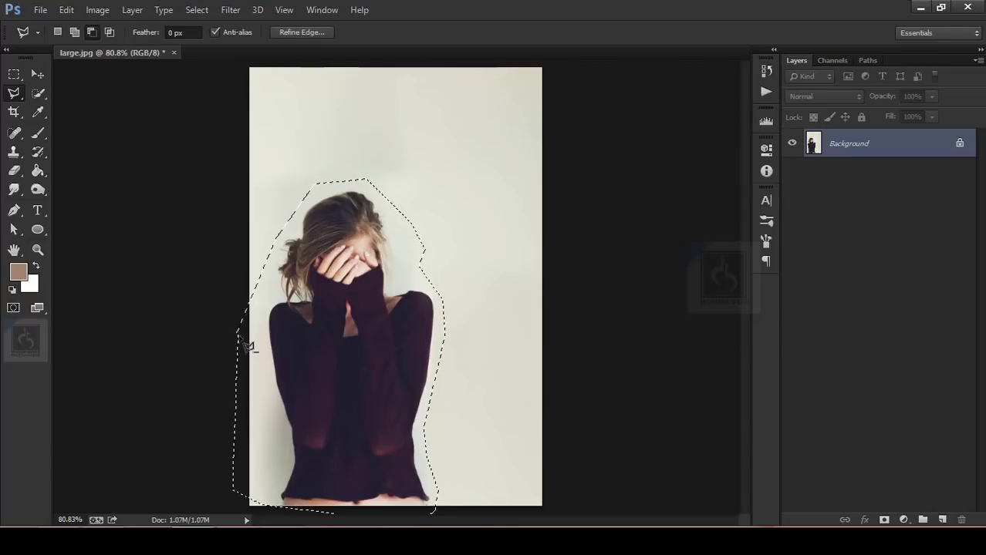
Copy the selected woman to a new layer, hide that layer and make the Background layer active
right_click(357, 275)
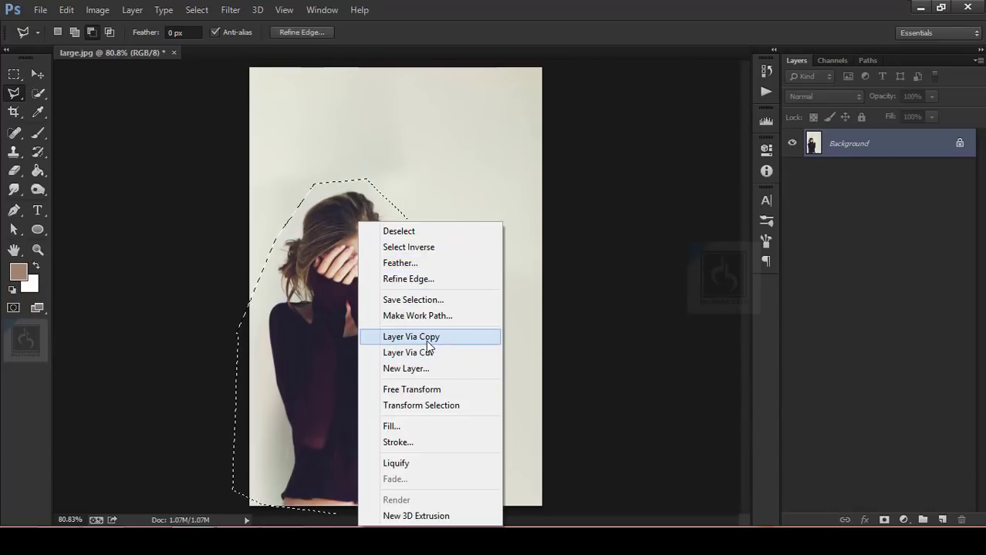
click(423, 337)
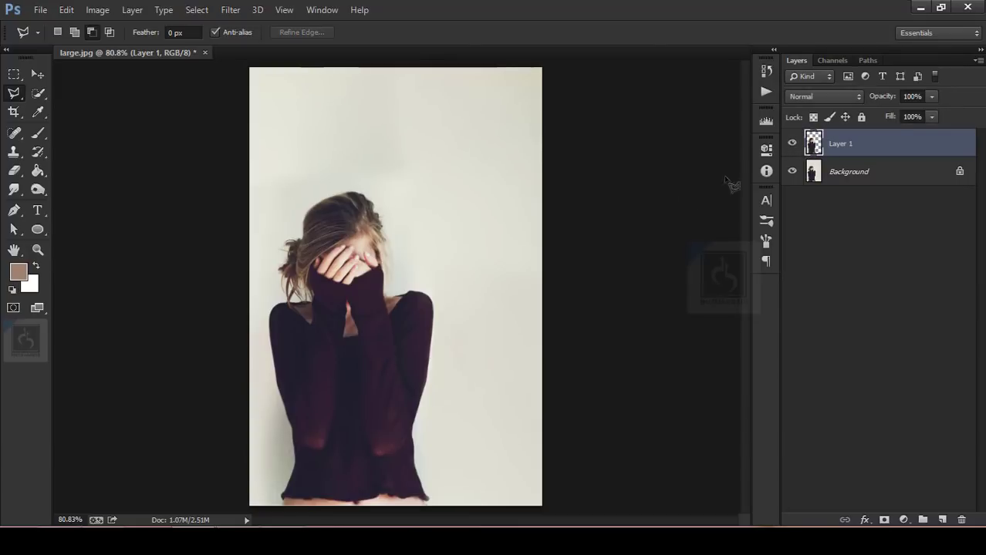
click(793, 144)
click(801, 170)
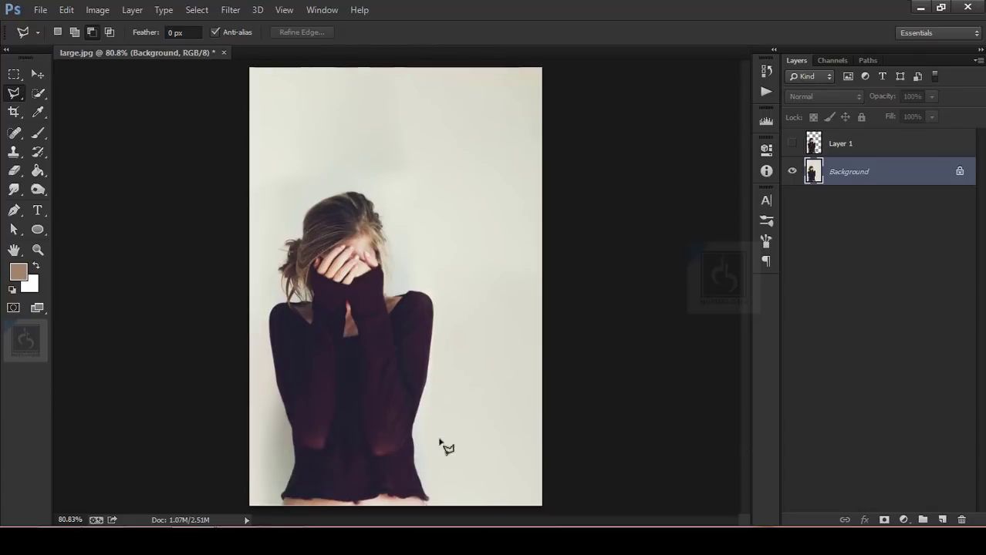
Load Layer 1's outline as a selection, fill it on the Background with Content-Aware, deselect and show Layer 1 again
ctrl+click(815, 145)
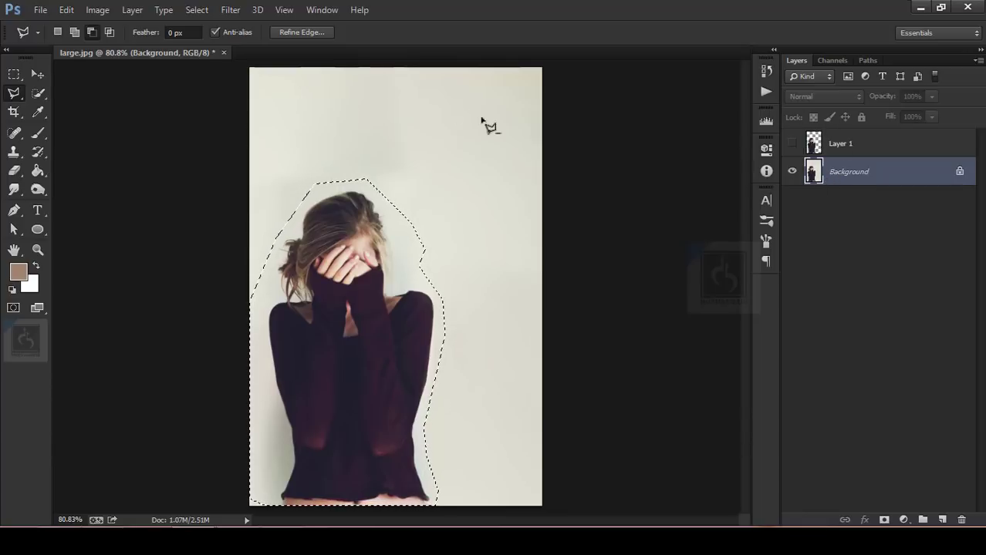
click(67, 9)
click(104, 200)
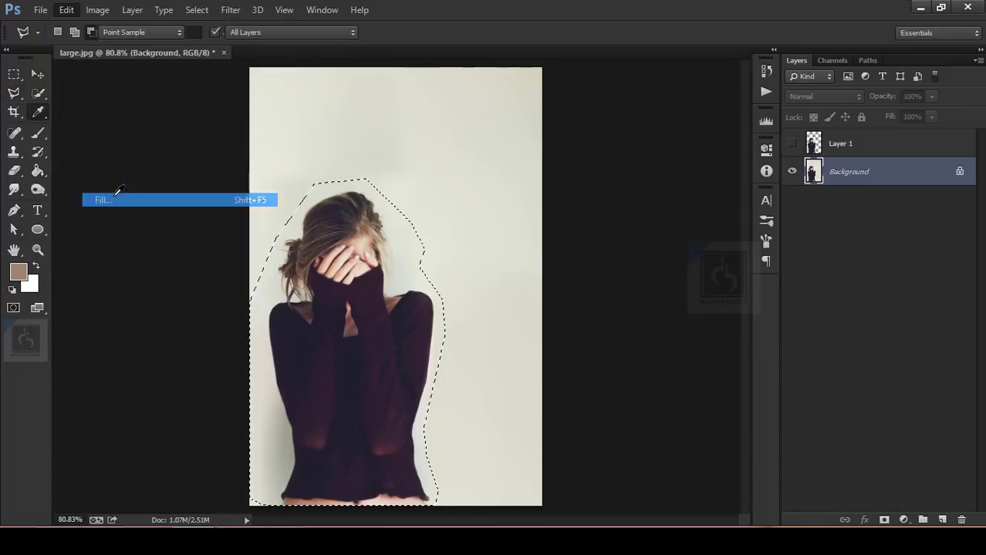
click(378, 210)
click(378, 271)
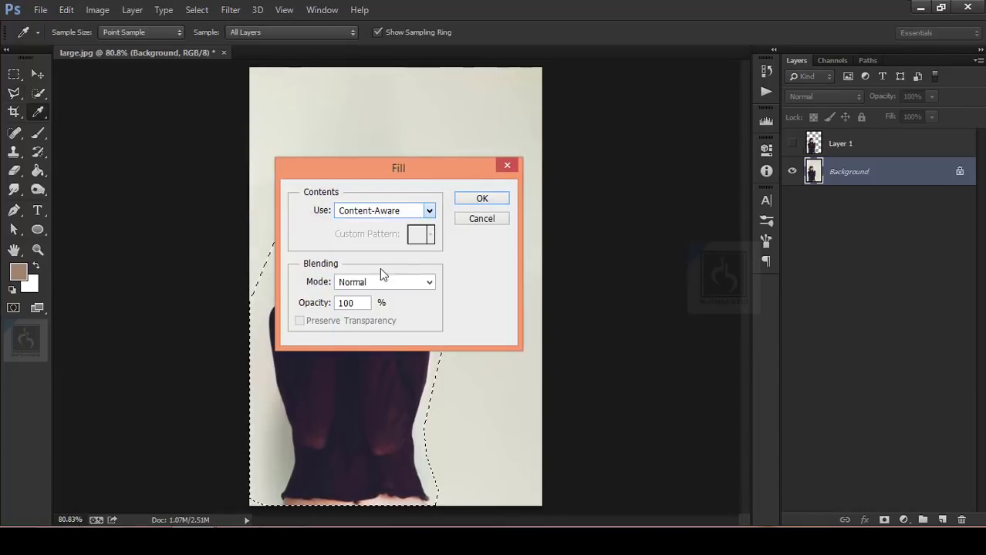
click(492, 199)
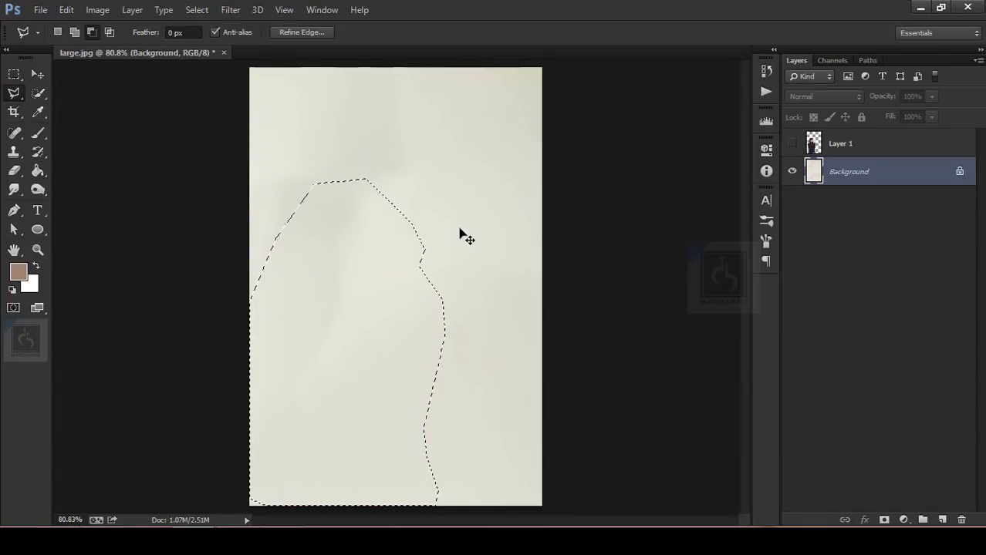
key(ctrl+d)
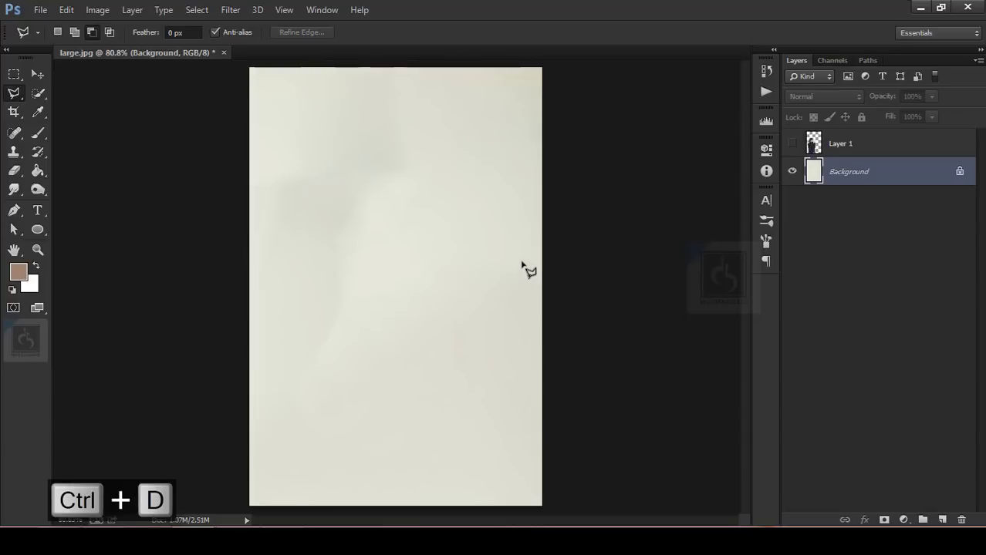
click(792, 143)
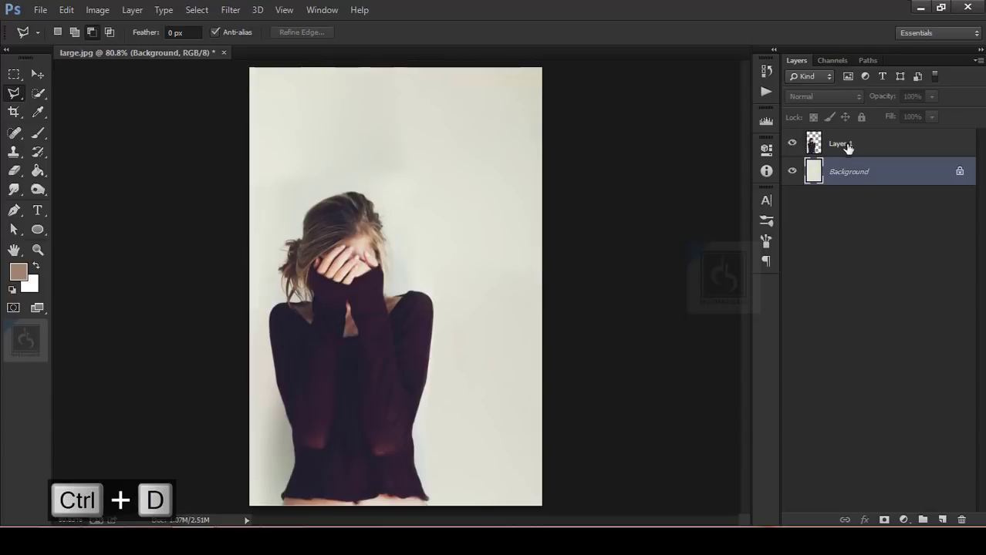
click(792, 143)
click(792, 143)
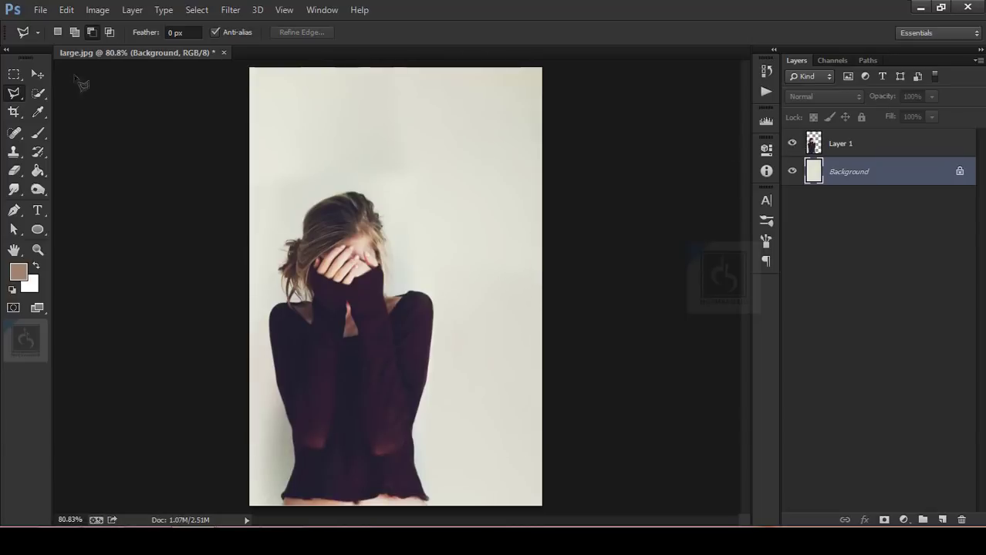
click(38, 93)
key(ctrl+equal)
mouse_move(388, 180)
mouse_down()
mouse_move(411, 264)
mouse_move(433, 266)
mouse_move(455, 290)
mouse_up()
On Layer 1, quick-select the leftover wall around the woman, delete it and deselect, checking the cut-out against the background
click(852, 144)
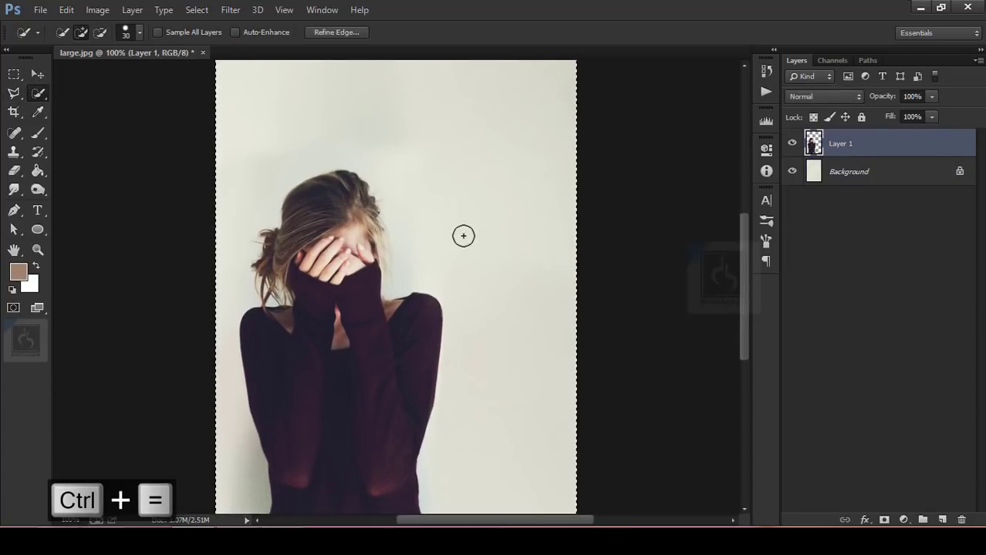
key(ctrl+d)
key(ctrl+0)
right_click(40, 93)
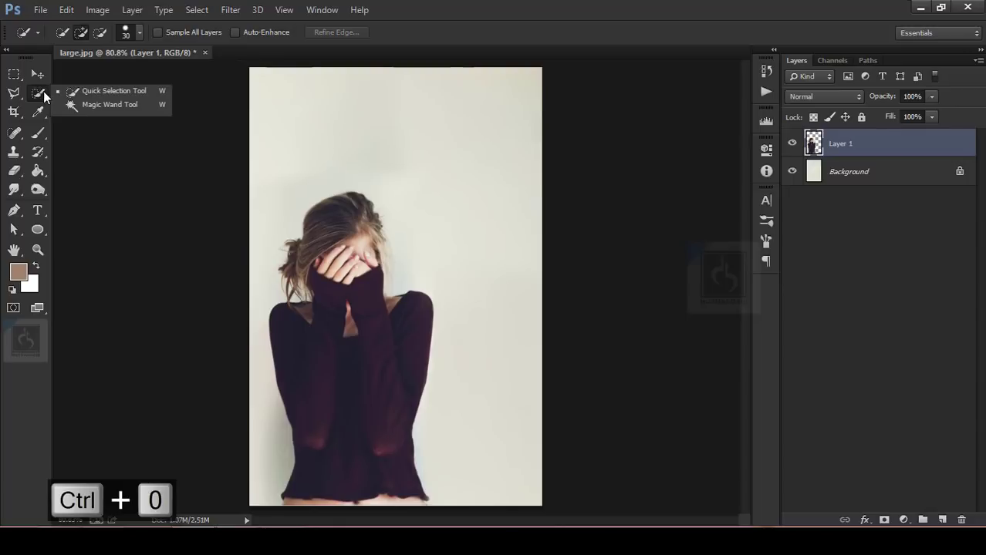
click(84, 92)
mouse_move(395, 204)
mouse_down()
mouse_move(445, 281)
mouse_move(456, 327)
mouse_move(446, 457)
mouse_up()
mouse_move(330, 170)
mouse_down()
mouse_move(338, 183)
mouse_move(275, 203)
mouse_move(255, 363)
mouse_move(262, 493)
mouse_up()
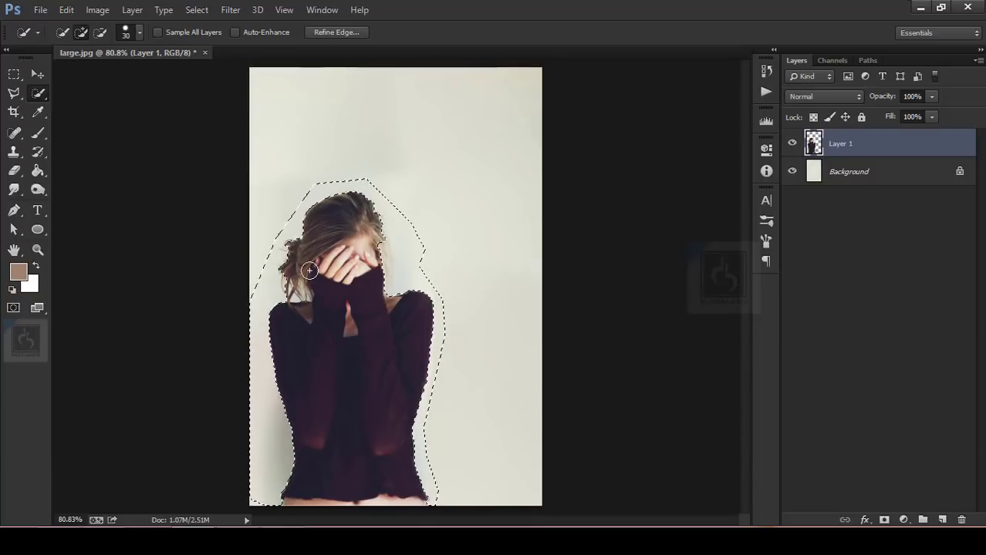
key(Delete)
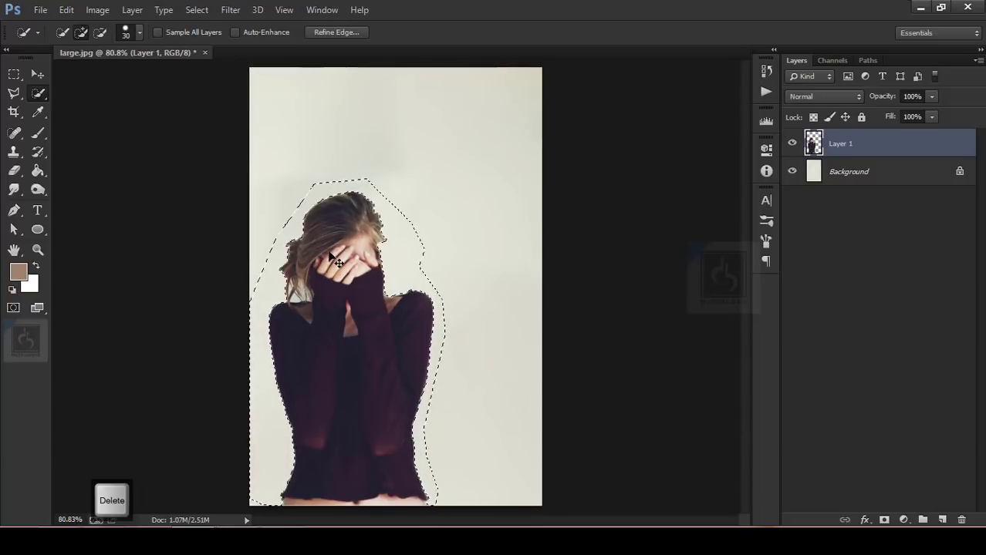
key(ctrl+d)
click(791, 144)
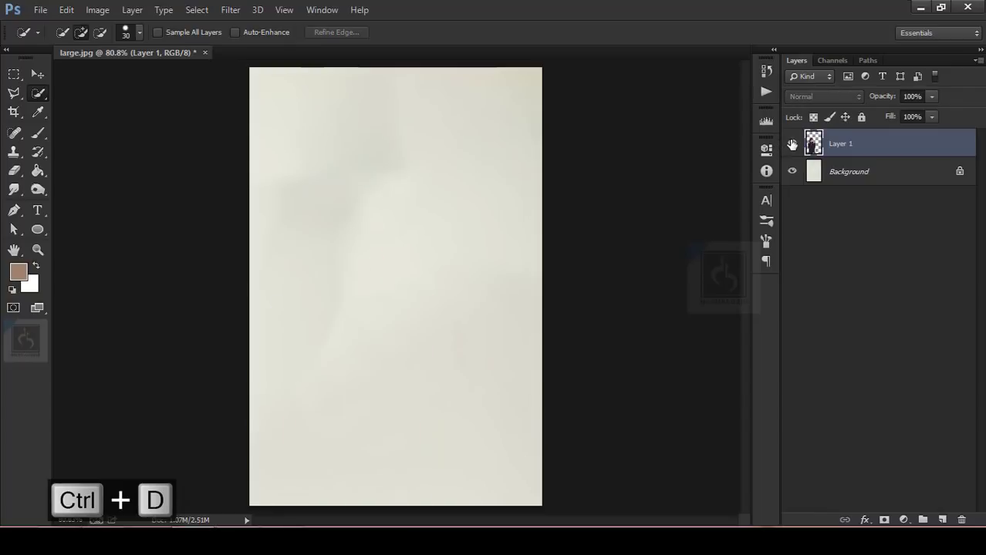
click(792, 144)
click(792, 144)
click(791, 144)
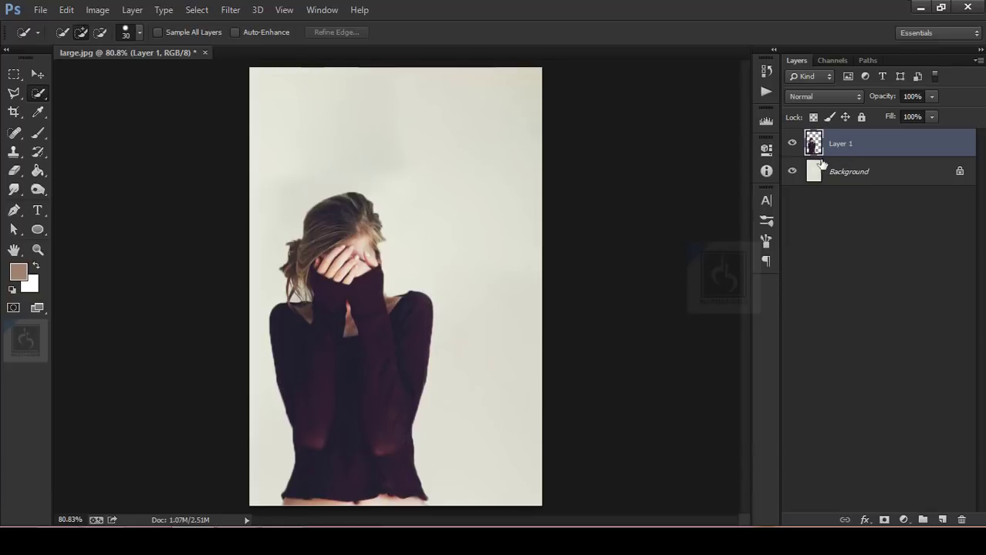
Duplicate the cut-out Layer 1 four times
key(ctrl+j)
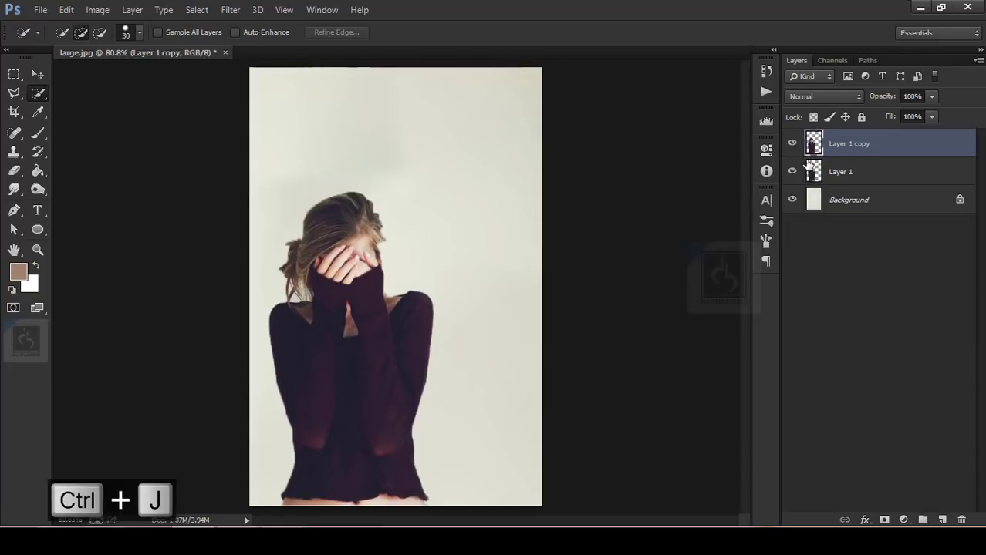
key(ctrl+j)
key(ctrl+j)
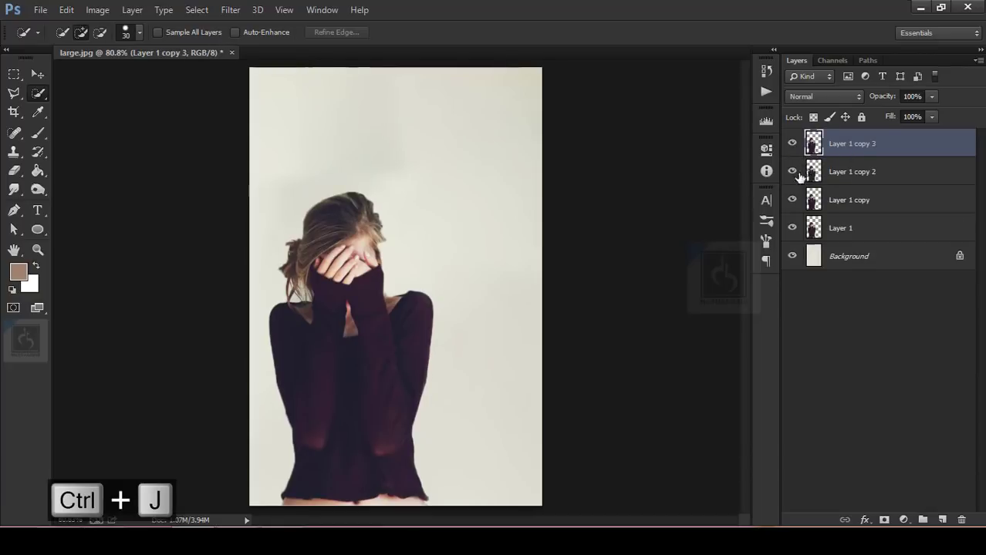
key(ctrl+j)
Examine the edges of the cut-out woman up close along the arms, hair and hem
key(ctrl+equal)
key(ctrl+equal)
key(ctrl+equal)
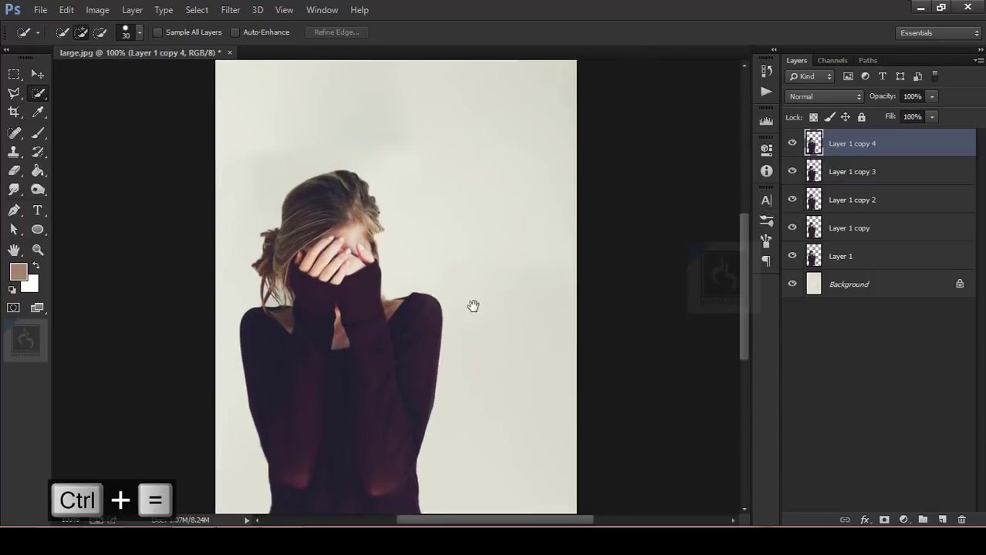
drag(603, 354, 592, 296)
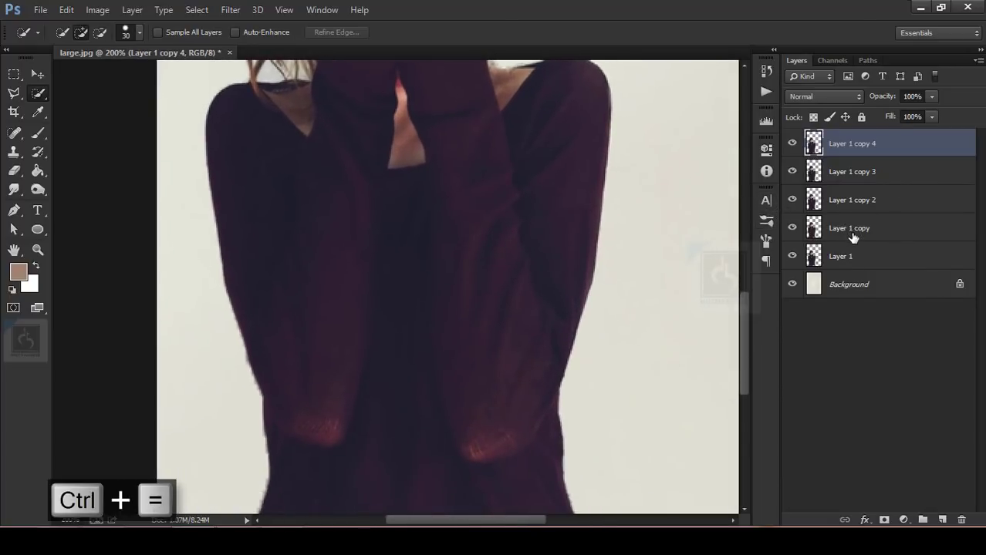
key(ctrl+0)
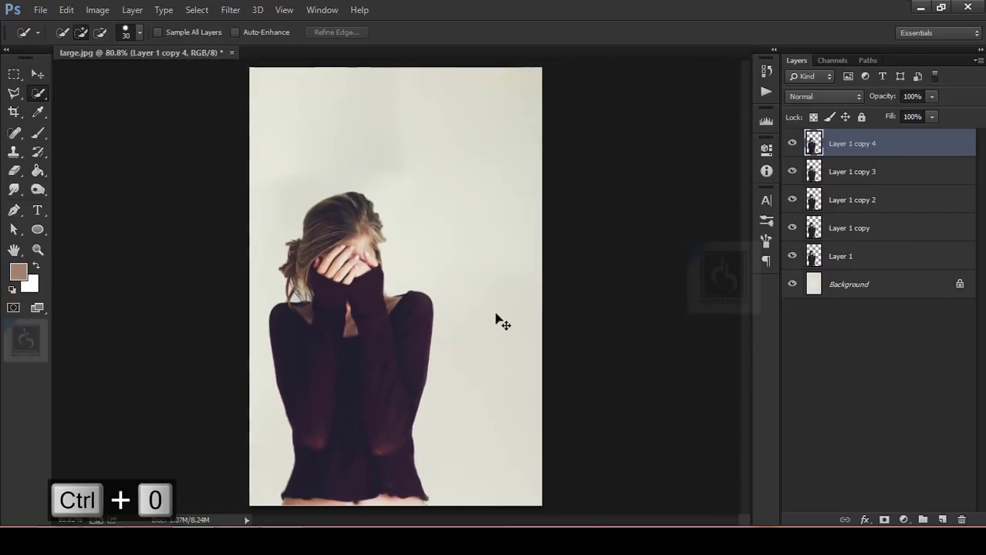
key(ctrl+equal)
key(ctrl+equal)
key(ctrl+equal)
key(ctrl+equal)
scroll(467, 378, down, 10)
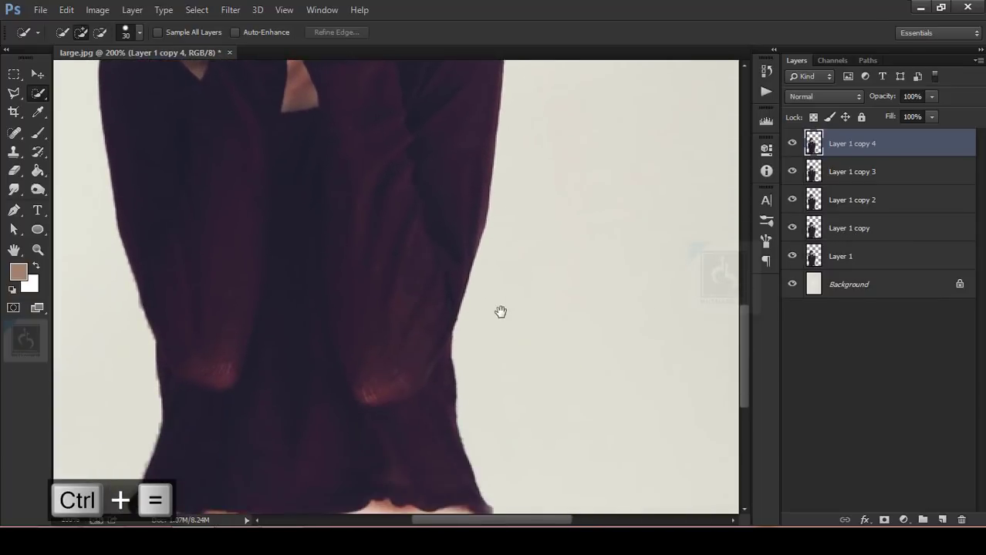
key(ctrl+0)
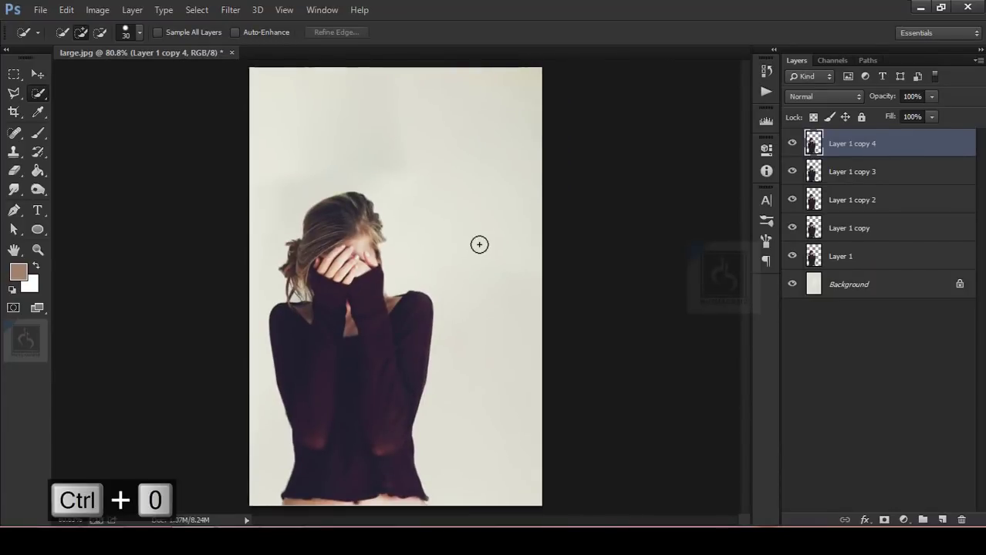
key(ctrl+equal)
key(ctrl+equal)
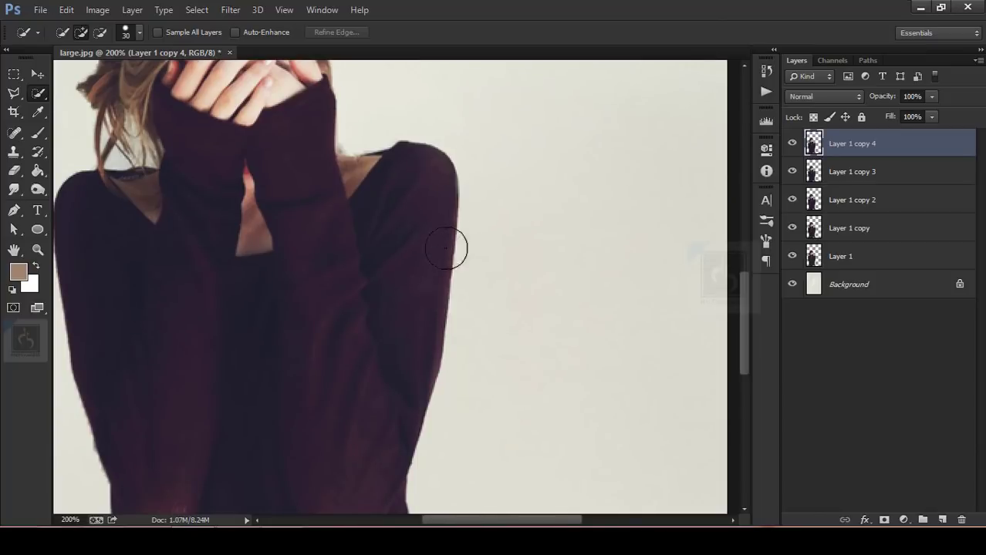
key(ctrl+minus)
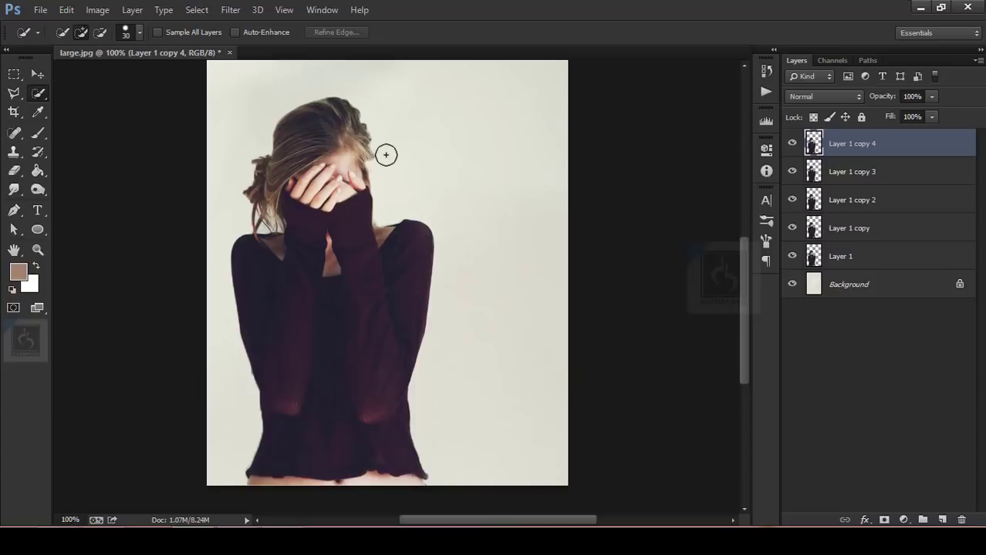
mouse_move(341, 158)
mouse_down()
mouse_move(341, 172)
mouse_move(352, 157)
mouse_move(369, 185)
mouse_up()
key(ctrl+d)
Hide Layer 1, Layer 1 copy 2, Layer 1 copy 3 and Layer 1 copy 4, keeping Layer 1 copy visible
click(858, 256)
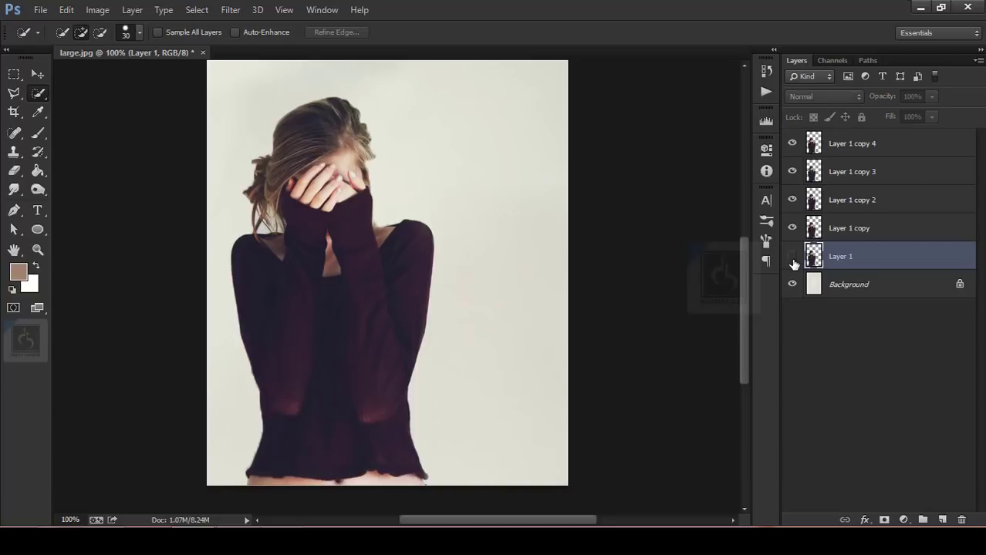
click(793, 257)
click(855, 234)
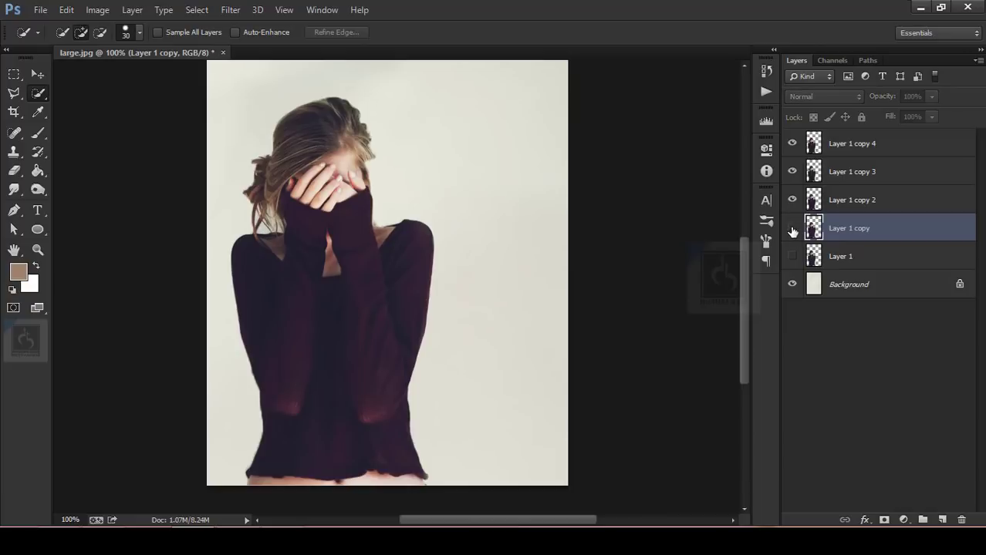
click(863, 145)
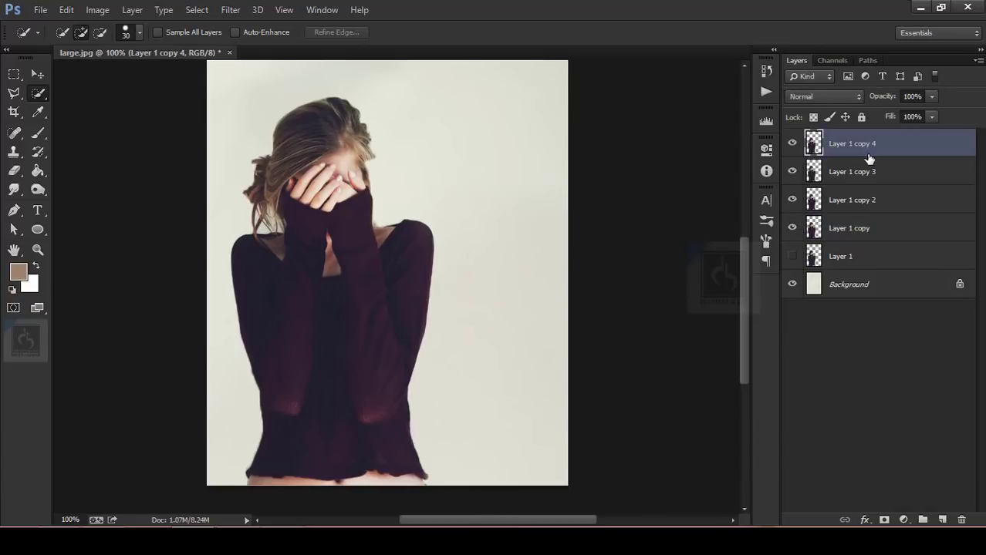
shift+click(854, 202)
drag(792, 143, 792, 200)
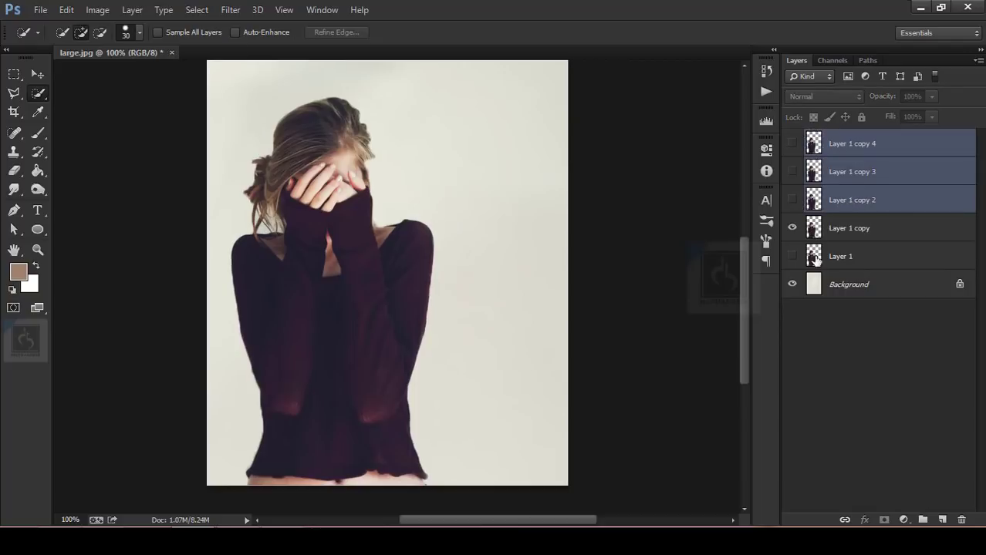
On Layer 1 copy, erase the side of the woman's head facing the empty wall with the Eraser at size 80
click(842, 232)
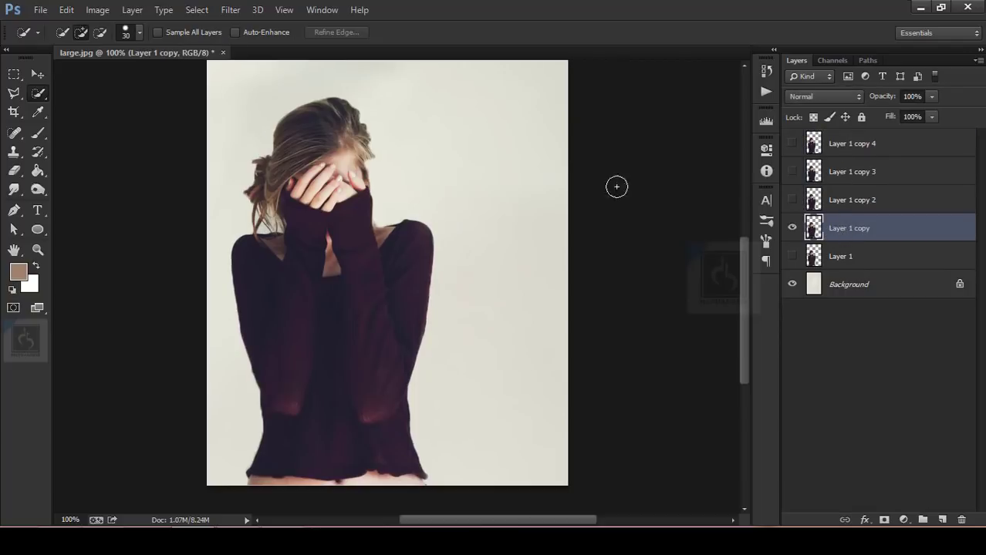
click(14, 171)
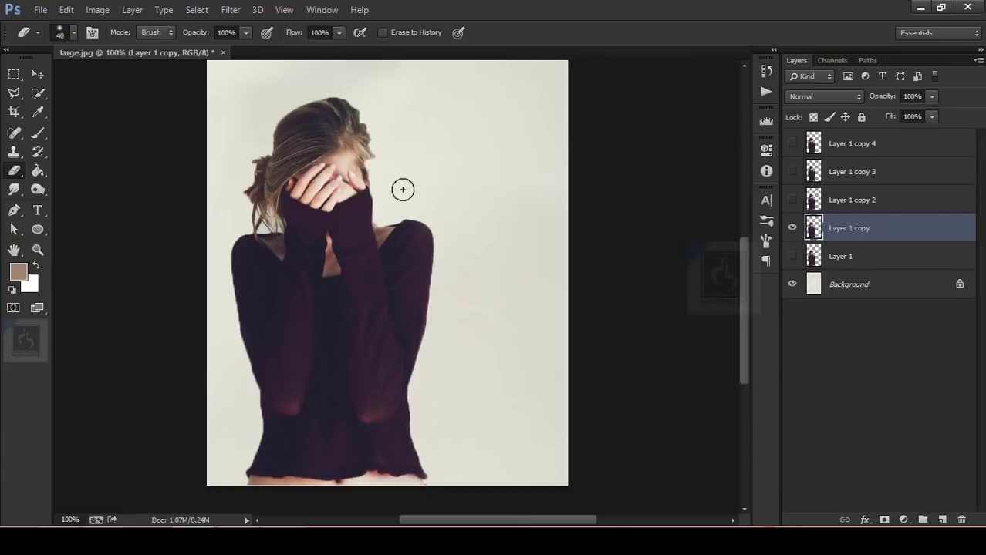
key(bracketright)
key(bracketright)
key(bracketright)
key(bracketright)
drag(347, 89, 380, 206)
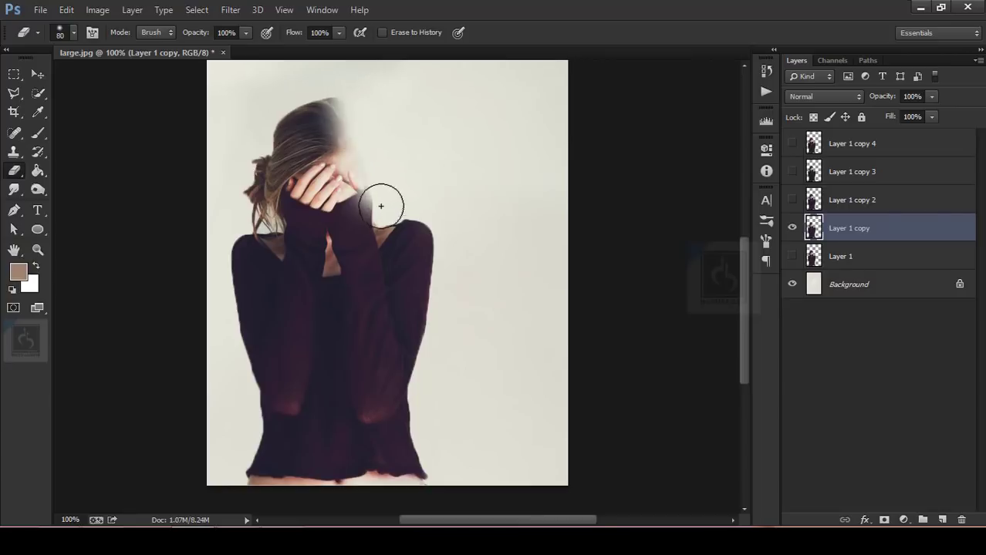
Erase the outer shoulder and upper arm beside the empty wall with the Eraser at size 100, undoing the excess erasing further down the arm
key(bracketright)
key(bracketright)
drag(426, 356, 425, 253)
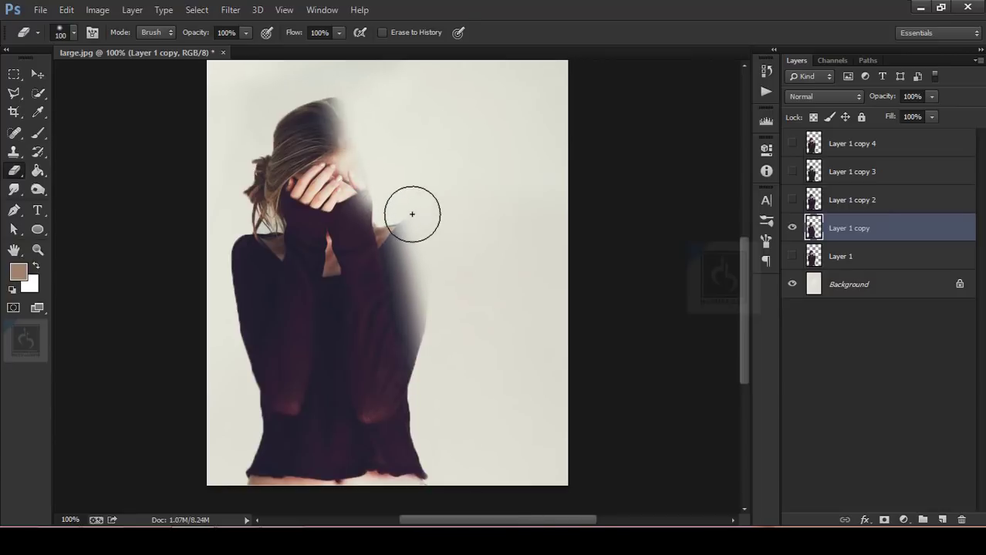
drag(445, 355, 423, 451)
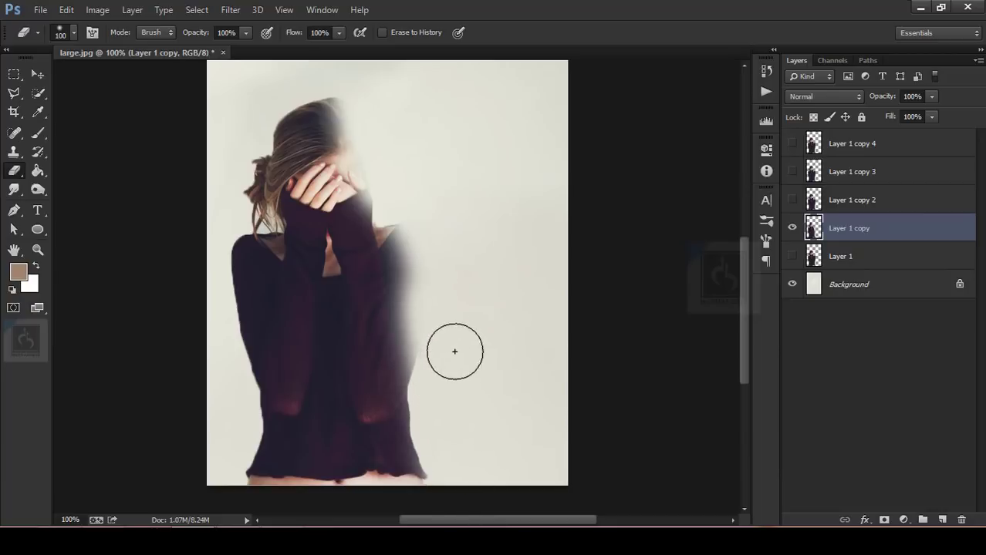
key(ctrl+z)
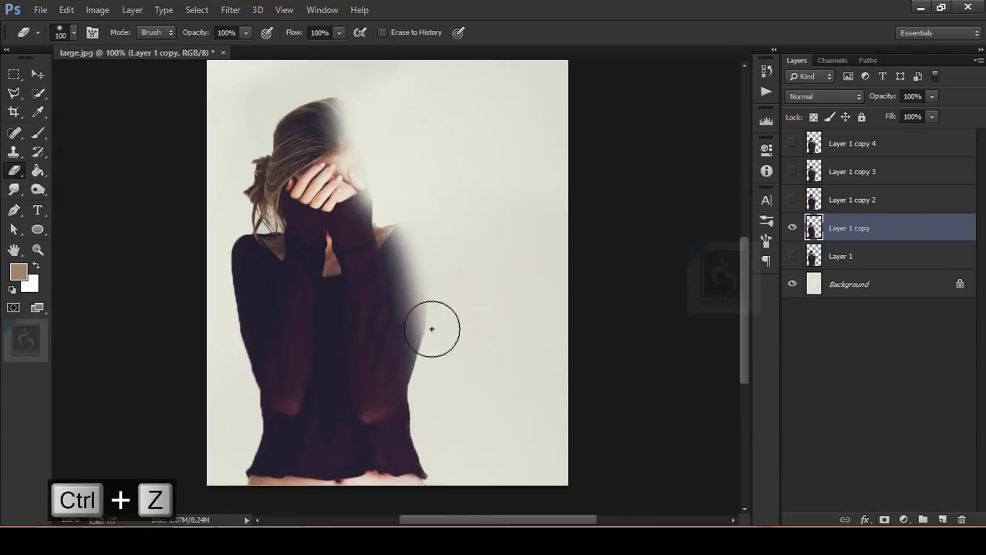
key(ctrl+z)
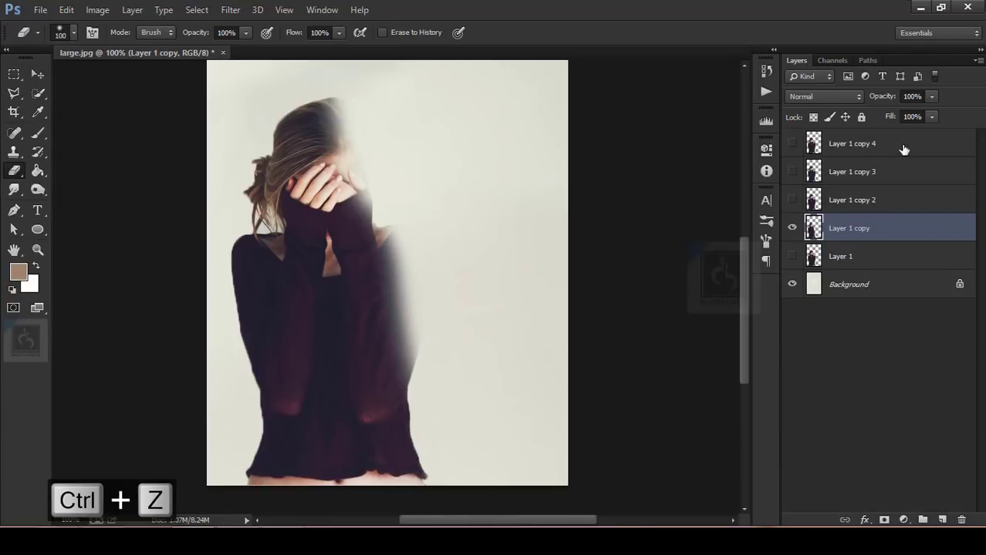
Add a new layer above Layer 1 copy, reset the colours to black and white, and switch to the 1 px Brush
click(941, 520)
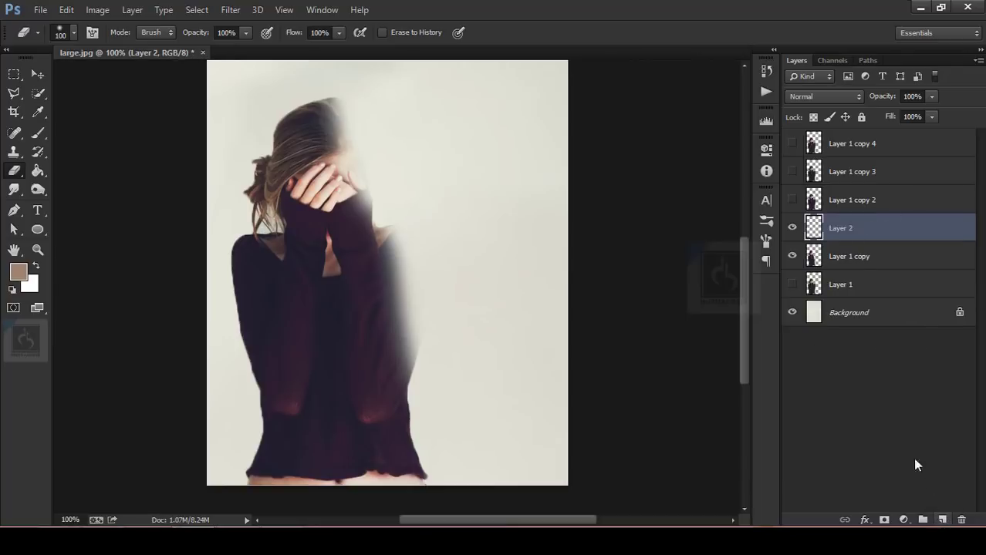
click(12, 289)
click(72, 34)
click(74, 34)
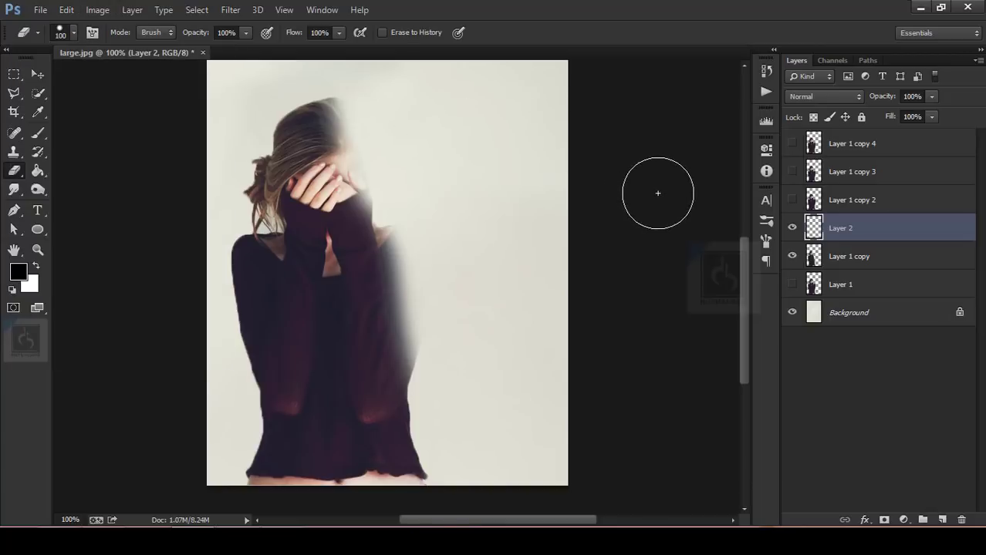
key(p)
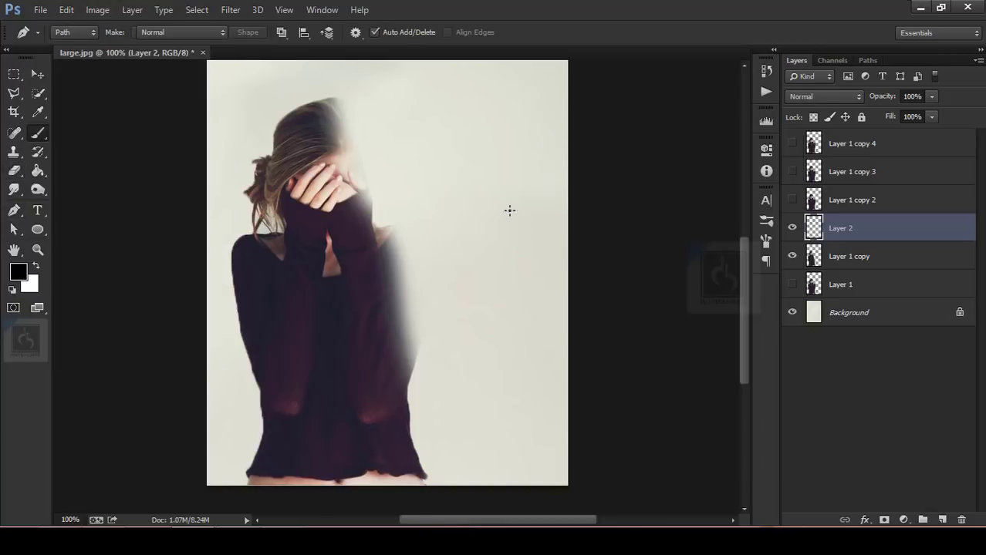
key(b)
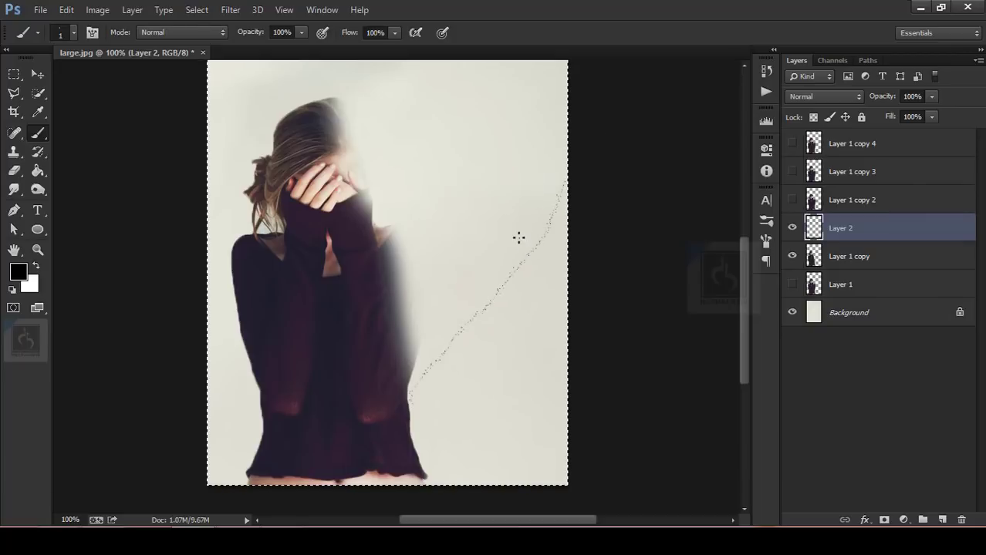
Clear the trial line from Layer 2 and remove the selection
key(ctrl+a)
key(Delete)
key(ctrl+d)
Draw thin black wavy guide lines on Layer 2, fanning from the woman's erased side to the photo's upper and right-hand edges, with the 1 px Brush
click(73, 32)
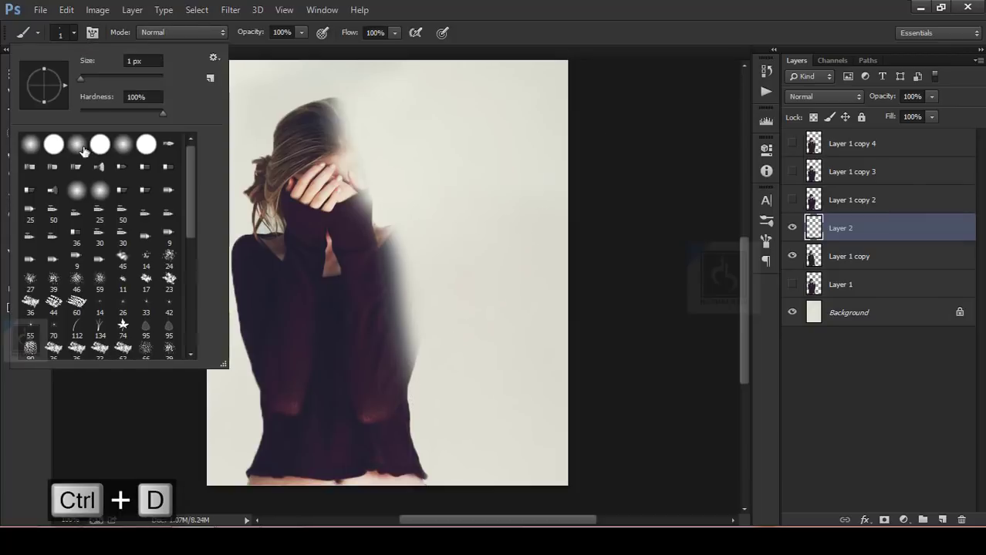
click(589, 165)
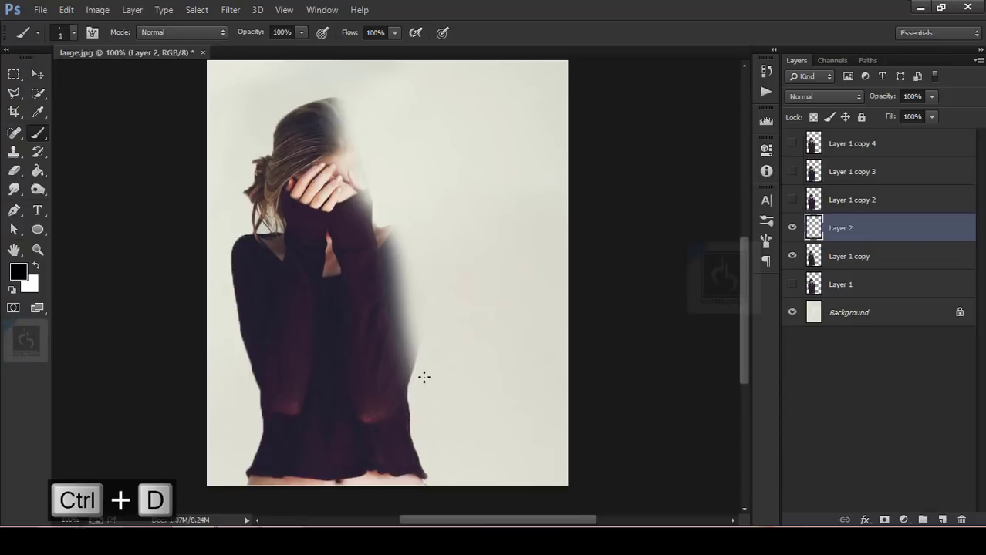
drag(506, 273, 569, 193)
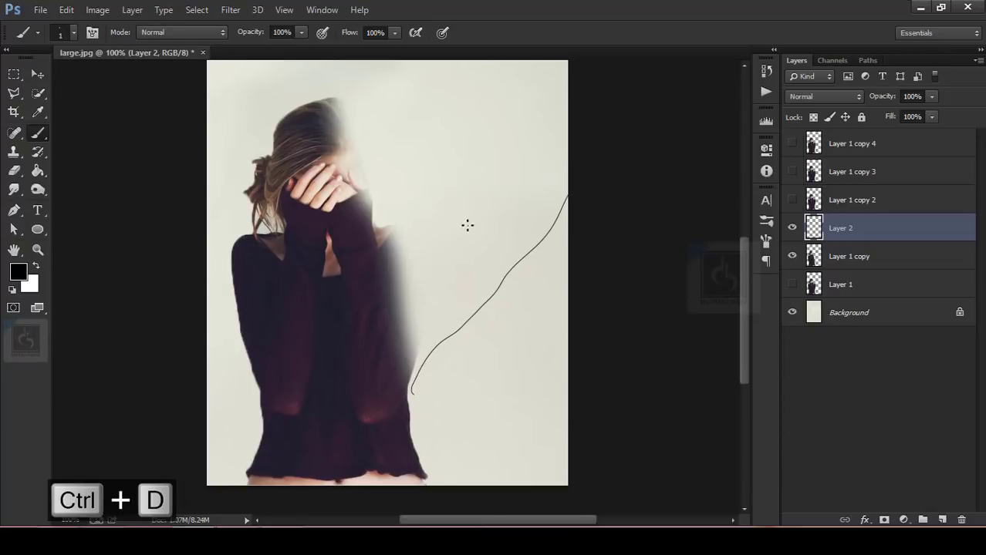
key(ctrl+z)
mouse_move(413, 378)
mouse_down()
mouse_move(445, 312)
mouse_move(613, 171)
mouse_up()
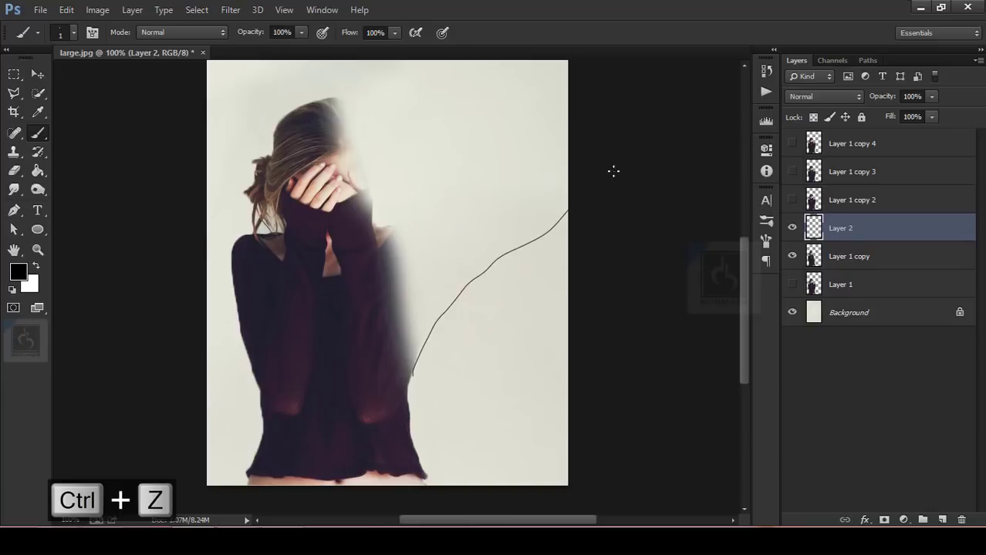
key(ctrl+minus)
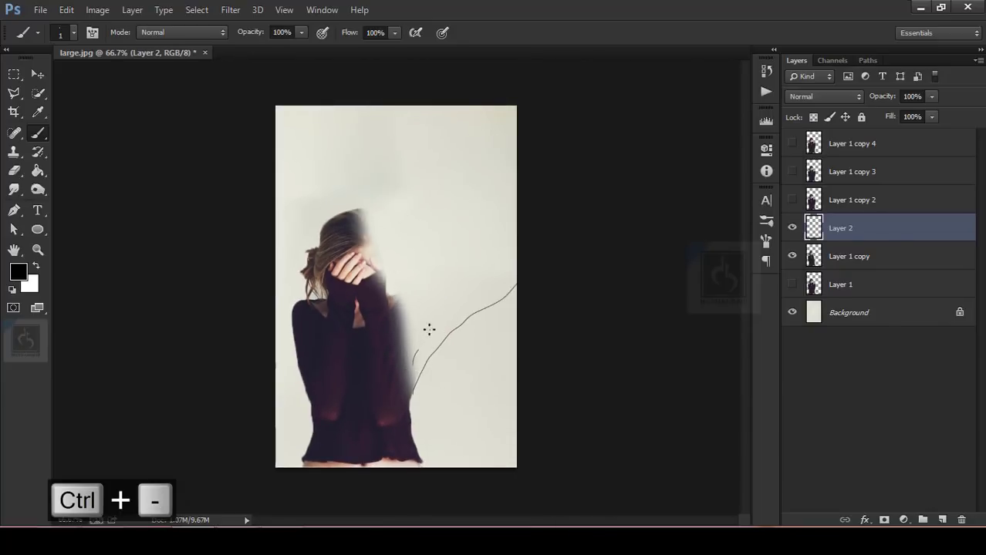
mouse_move(403, 296)
mouse_down()
mouse_move(451, 210)
mouse_move(484, 109)
mouse_up()
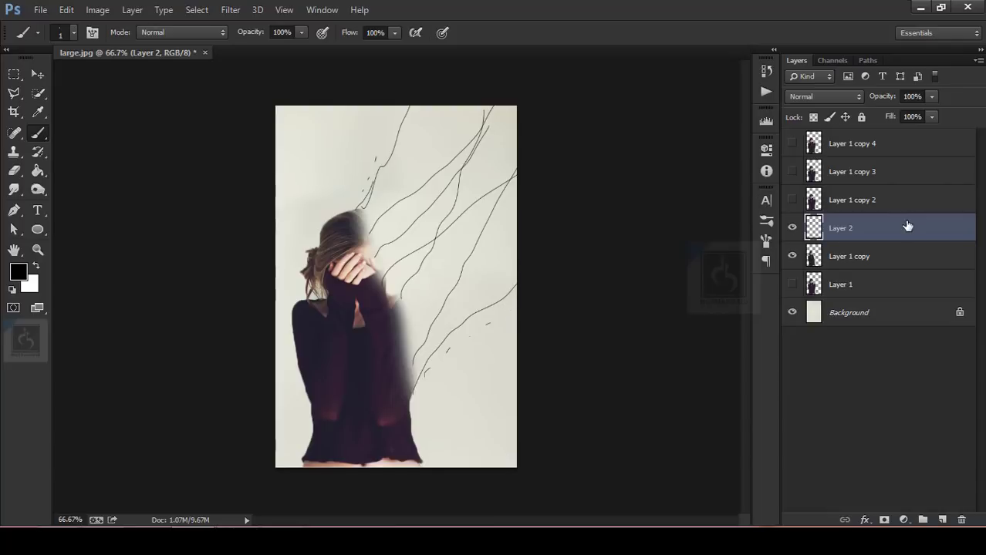
Move Layer 2 above all other layers, rename it Guide and give it the Red colour label
drag(897, 213, 860, 121)
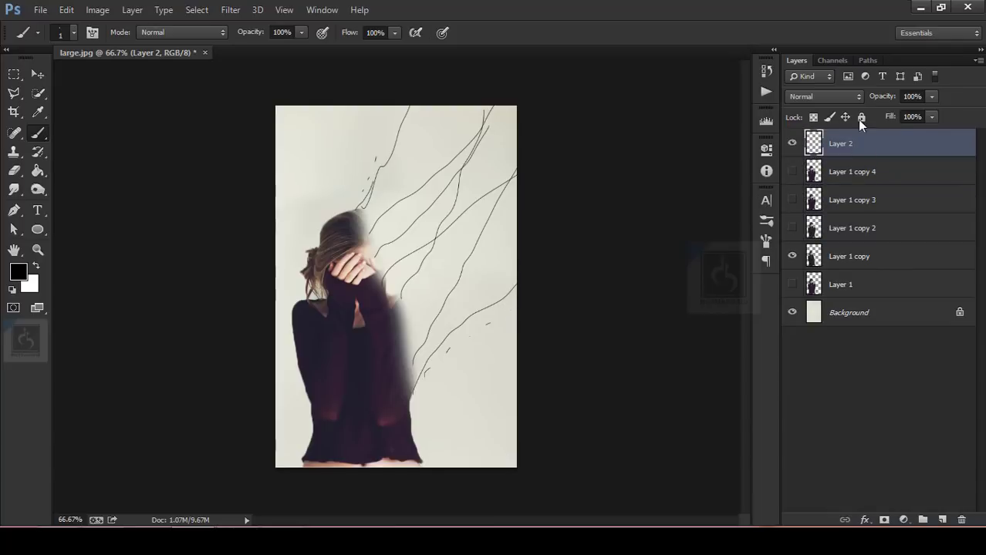
double_click(835, 150)
key(Return)
right_click(795, 156)
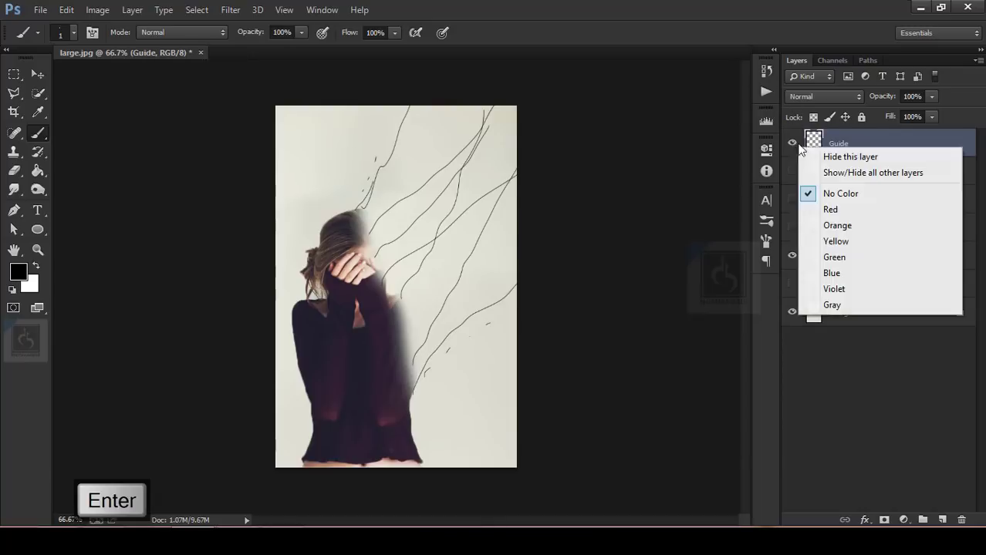
click(830, 210)
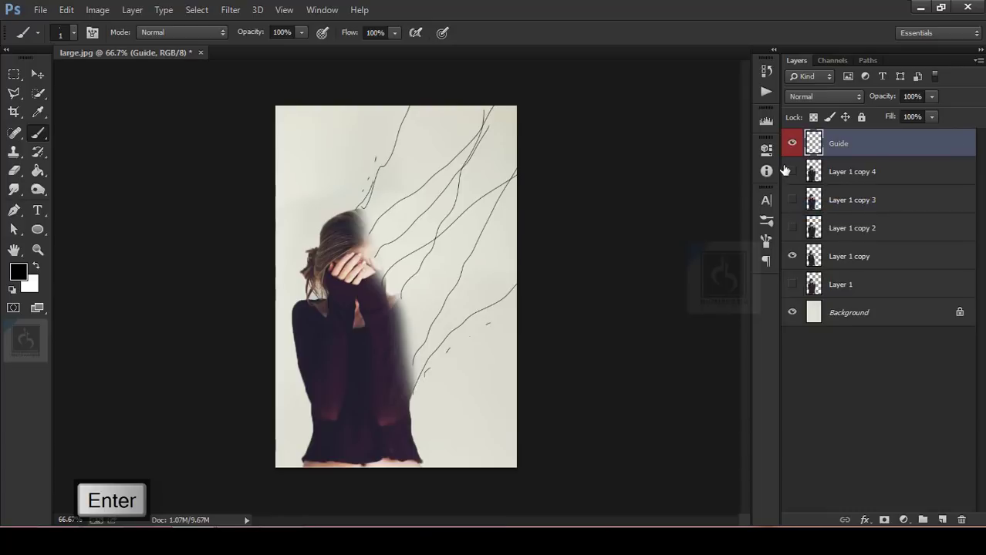
Rename Layer 1 copy as Base
click(792, 257)
double_click(852, 255)
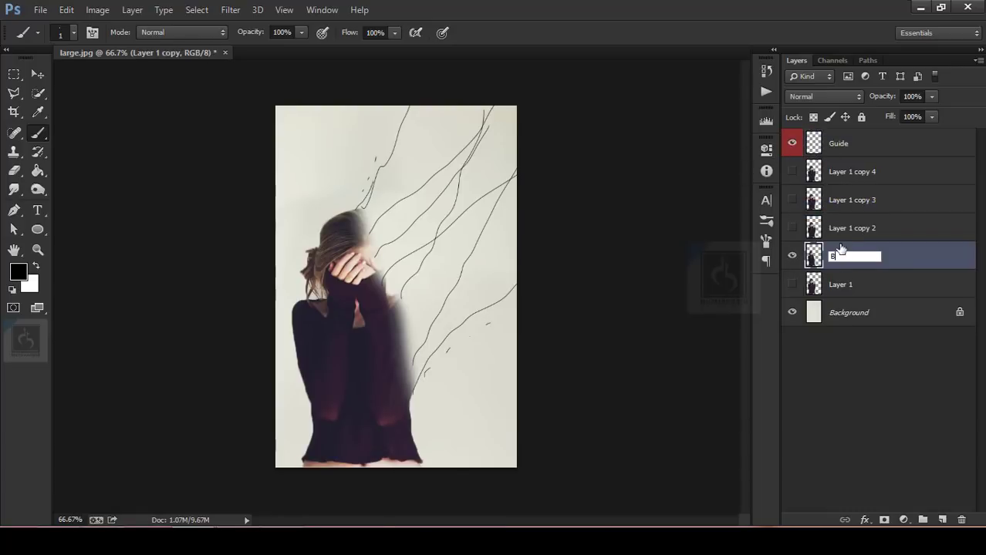
key(Return)
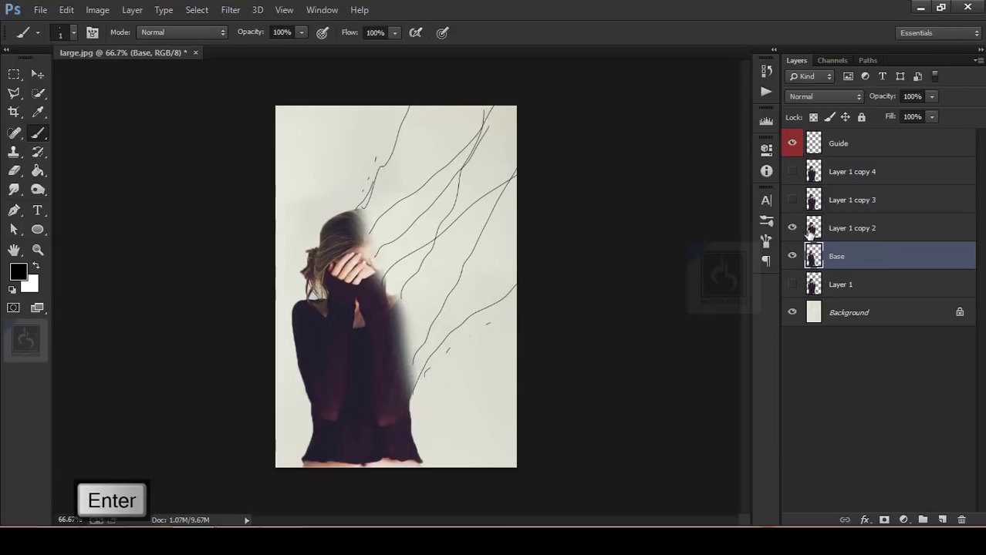
Show Layer 1 copy 2 and use Liquify with Forward Warp, enlarged to brush size 100, to stretch the shoulder to the image's upper-right corner
click(843, 235)
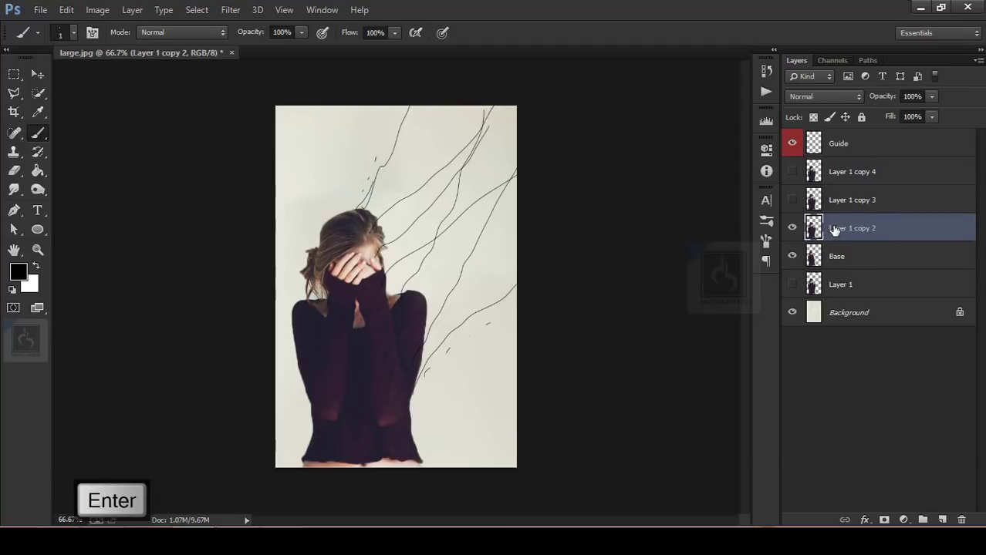
click(229, 12)
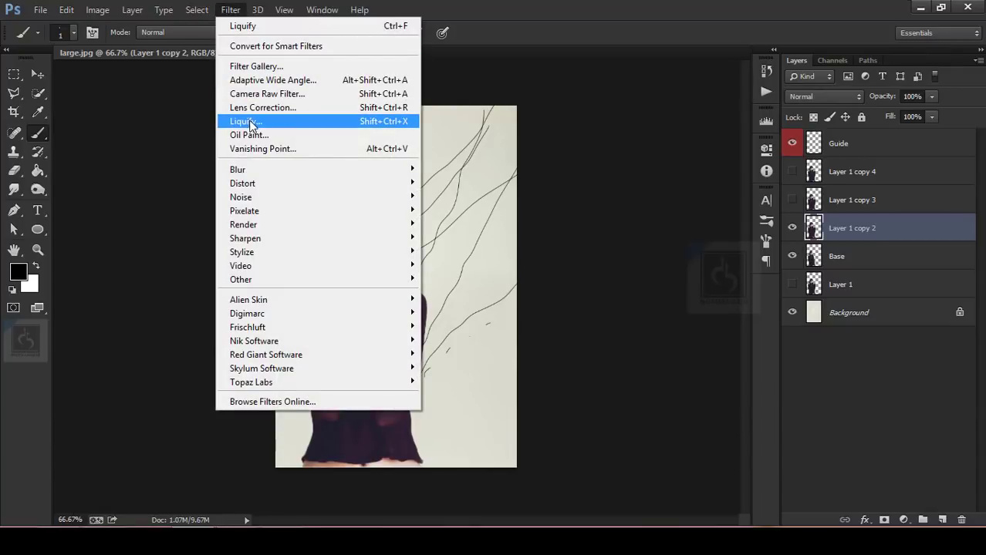
click(247, 121)
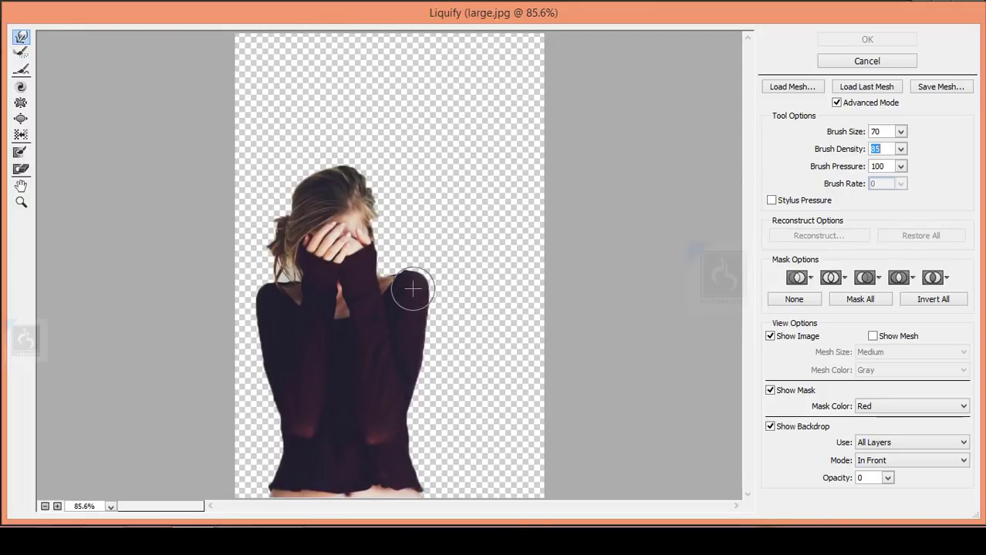
mouse_move(407, 286)
mouse_down()
mouse_move(403, 255)
mouse_move(398, 275)
mouse_move(425, 335)
mouse_move(413, 295)
mouse_move(418, 325)
mouse_move(425, 281)
mouse_move(416, 279)
mouse_move(429, 273)
mouse_move(413, 279)
mouse_move(425, 198)
mouse_move(434, 204)
mouse_move(488, 114)
mouse_up()
key(bracketright)
key(bracketright)
key(bracketright)
mouse_move(447, 211)
mouse_down()
mouse_move(498, 189)
mouse_move(497, 175)
mouse_move(474, 163)
mouse_move(499, 112)
mouse_move(467, 176)
mouse_move(448, 124)
mouse_move(497, 76)
mouse_move(493, 89)
mouse_move(508, 90)
mouse_move(567, 44)
mouse_up()
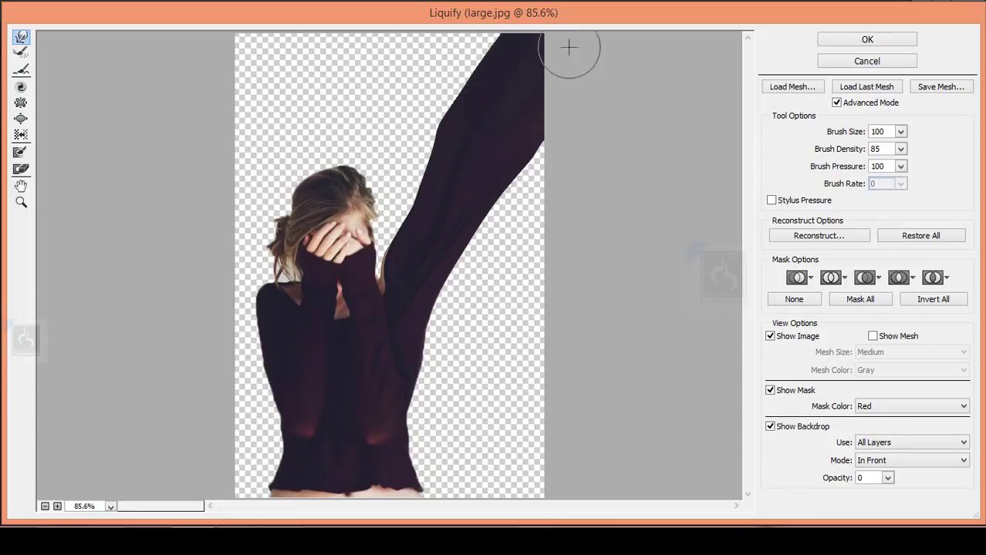
Warp the arm and lower side of the sweater out to the right-hand image edge, widen the upper stretch, and apply Liquify
mouse_move(479, 327)
mouse_down()
mouse_move(452, 395)
mouse_move(466, 418)
mouse_move(440, 385)
mouse_move(440, 415)
mouse_move(423, 384)
mouse_move(439, 424)
mouse_move(458, 403)
mouse_move(455, 283)
mouse_move(523, 223)
mouse_move(544, 185)
mouse_move(494, 213)
mouse_move(504, 328)
mouse_move(432, 317)
mouse_move(566, 245)
mouse_move(586, 163)
mouse_move(516, 221)
mouse_move(501, 314)
mouse_move(535, 349)
mouse_move(513, 388)
mouse_move(562, 320)
mouse_up()
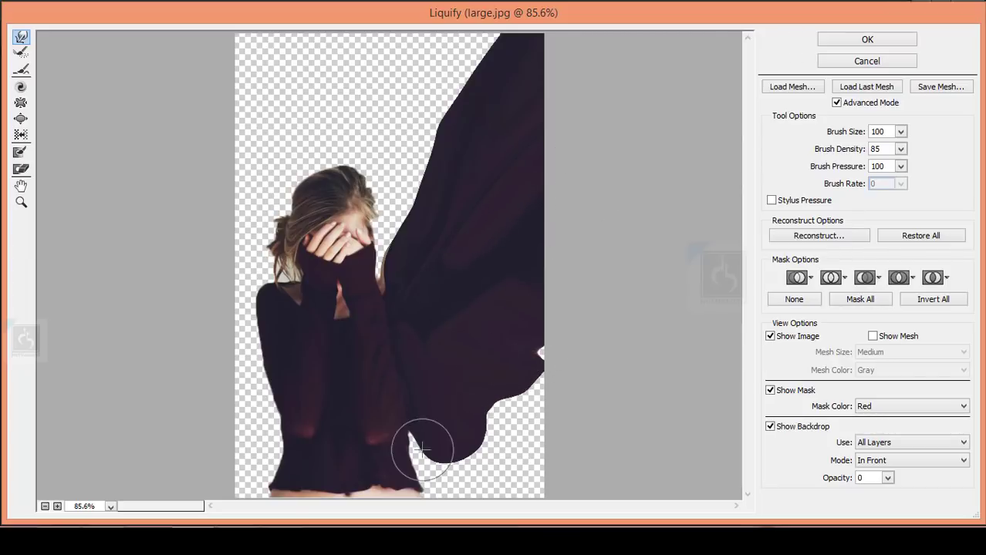
mouse_move(412, 443)
mouse_down()
mouse_move(439, 468)
mouse_move(499, 439)
mouse_move(561, 355)
mouse_move(531, 373)
mouse_move(531, 433)
mouse_move(556, 388)
mouse_move(548, 335)
mouse_up()
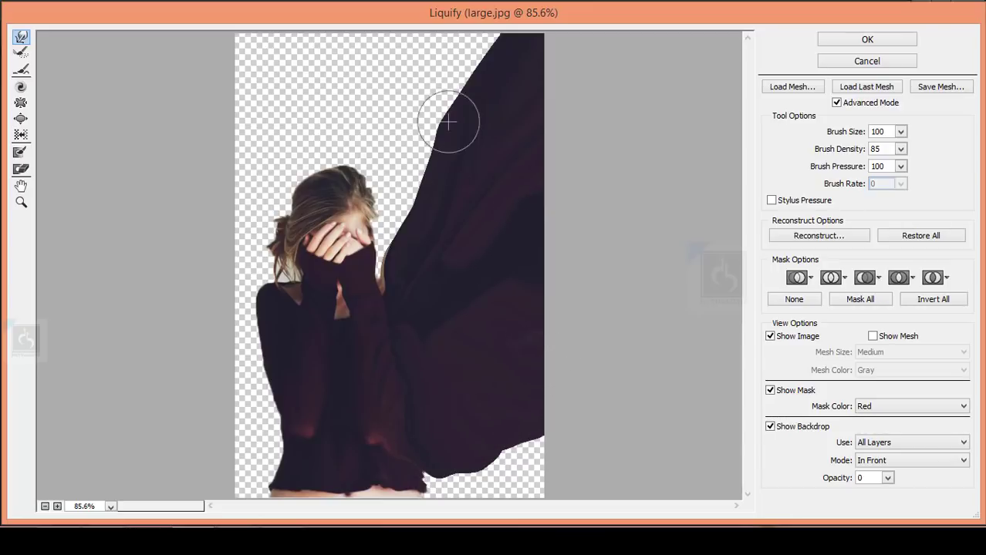
drag(444, 124, 485, 60)
click(829, 40)
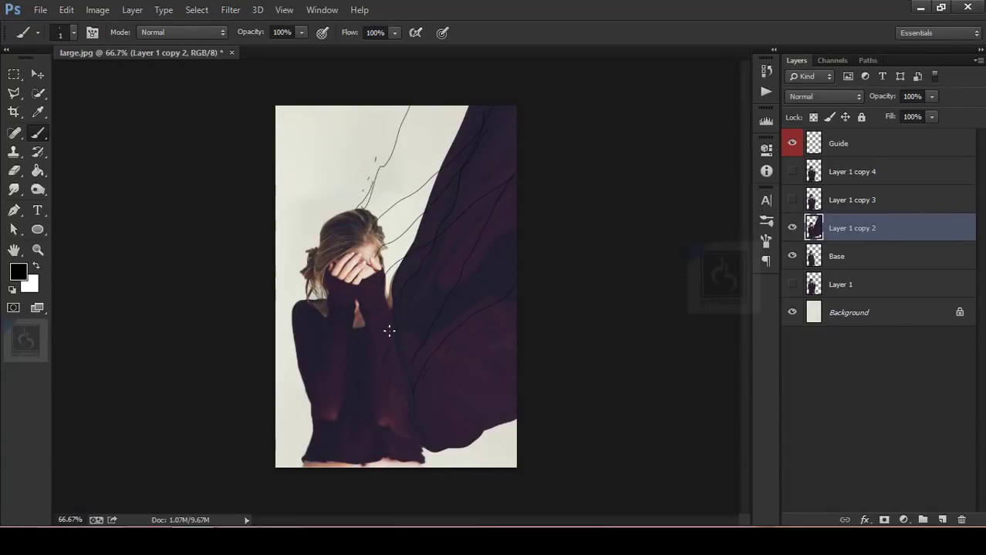
Hide Layer 1 copy 2, then select and show Layer 1 copy 3
click(793, 230)
key(alt+bracketright)
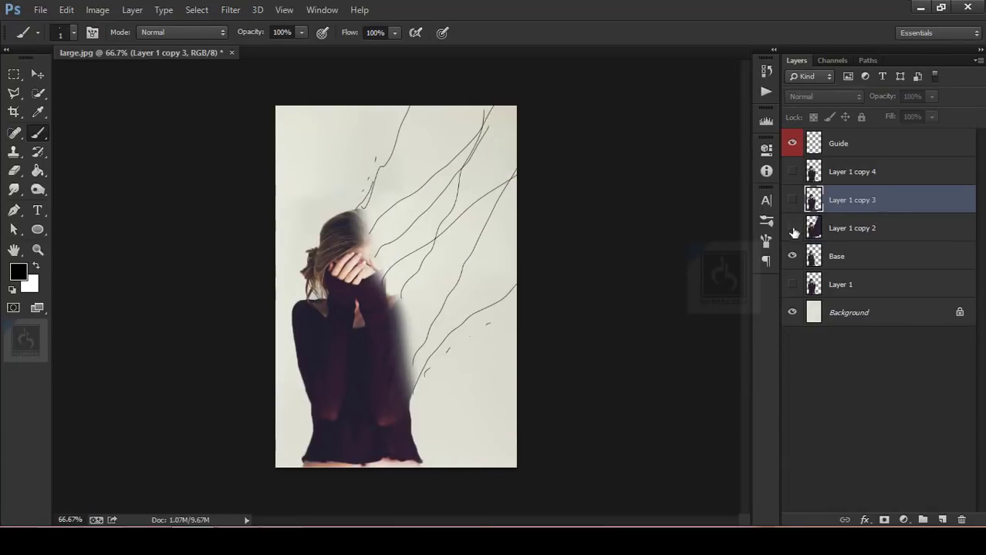
key(ctrl+equal)
key(ctrl+equal)
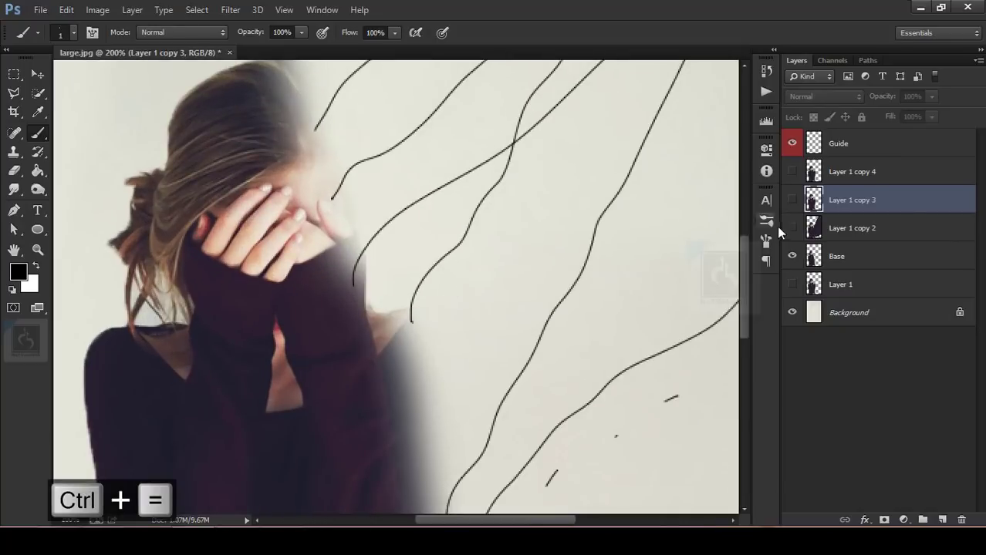
click(792, 199)
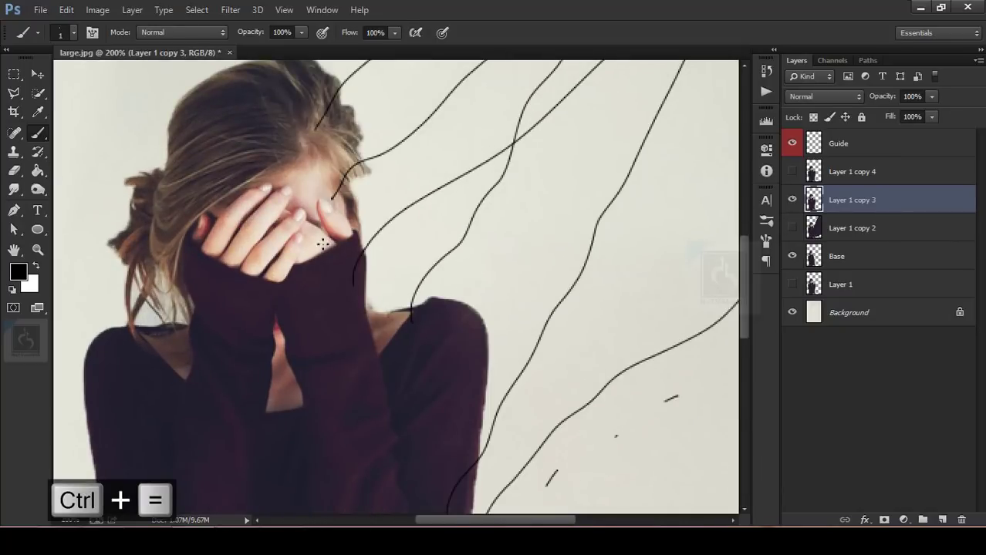
Try painting the raised sleeve's edge on Layer 1 copy 3 with a 4-pixel brush in #764d6e, lightened from the sampled sweater colour
click(37, 116)
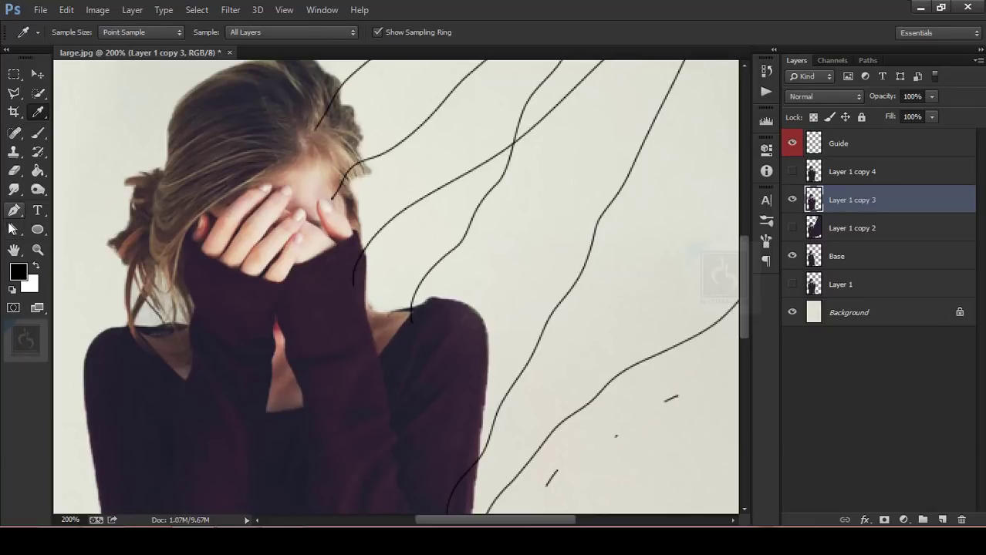
click(364, 276)
click(19, 272)
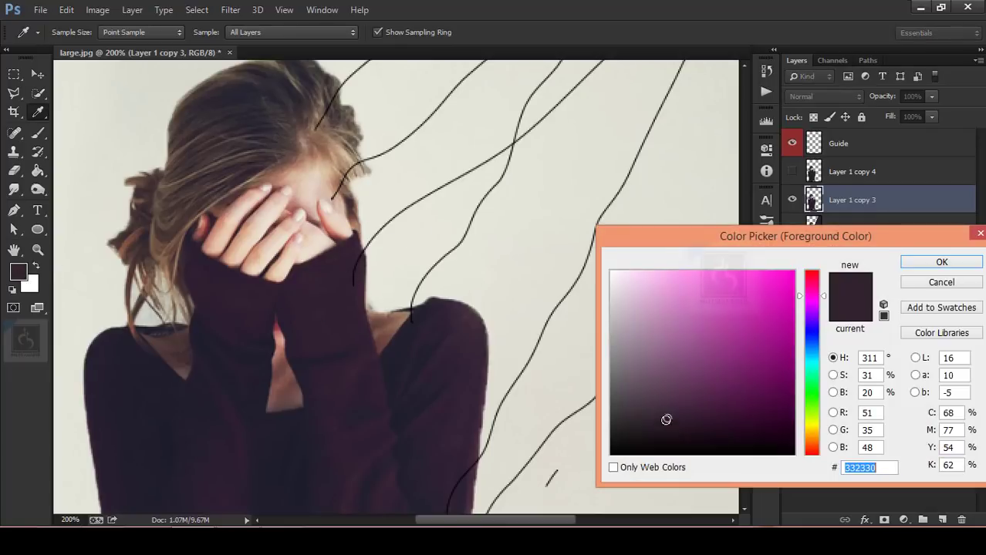
drag(665, 419, 674, 370)
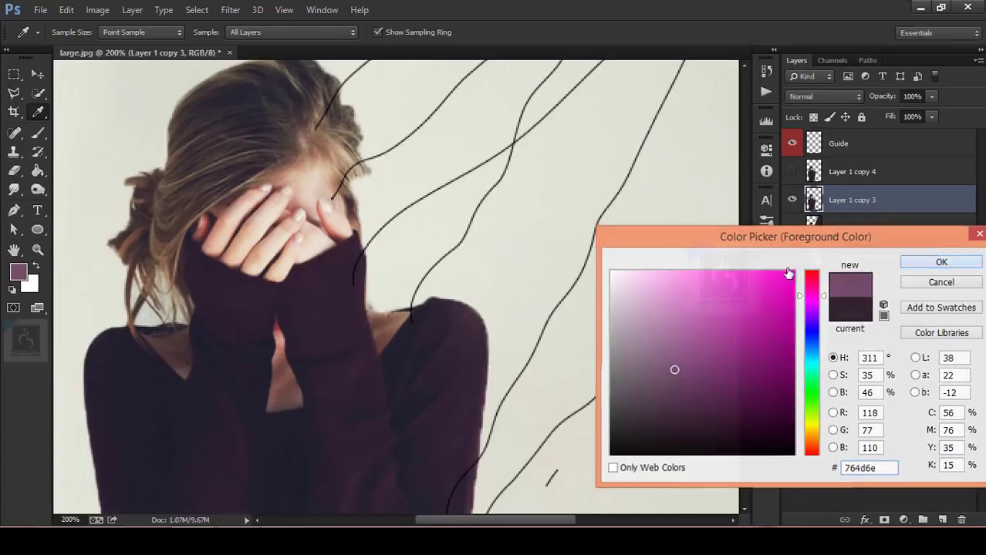
key(Return)
key(b)
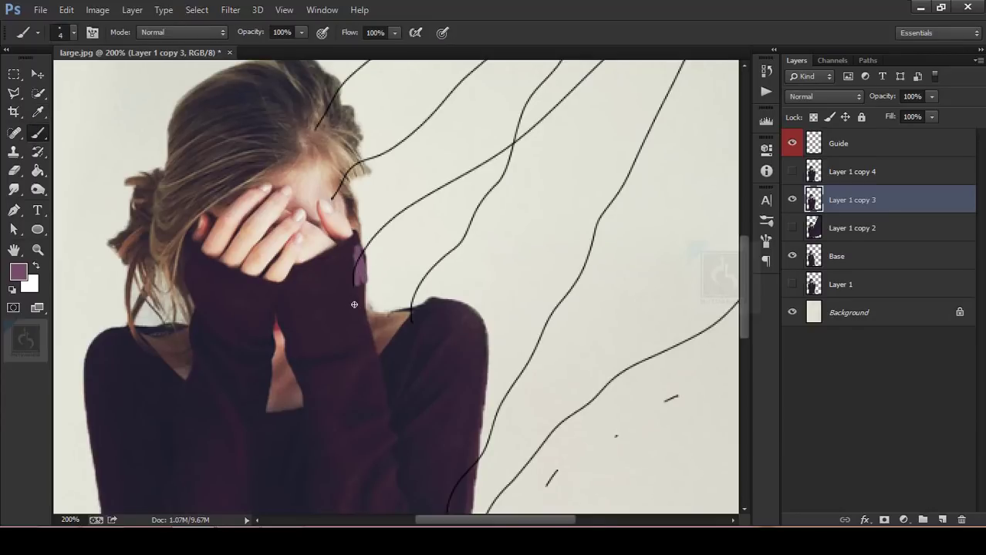
key(ctrl+z)
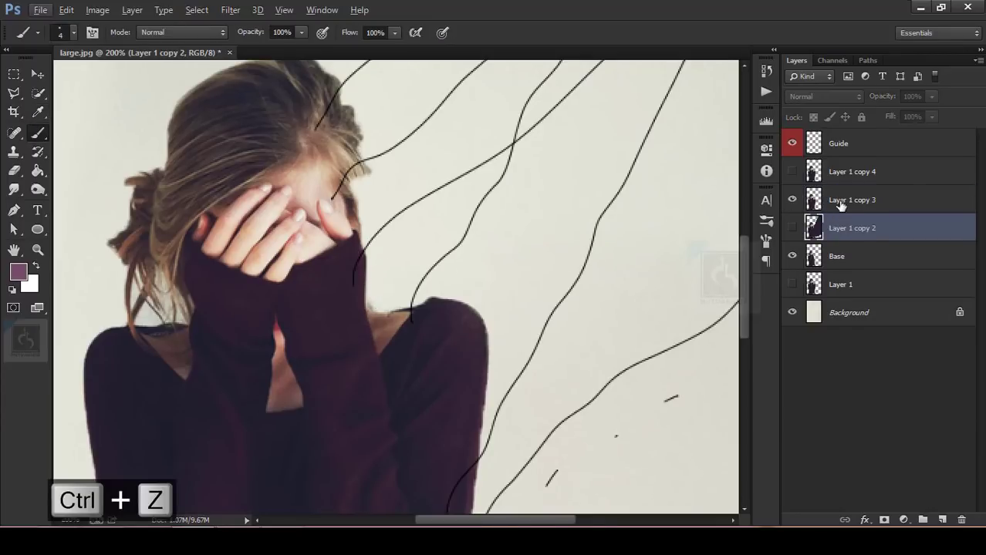
Select Layer 1 copy 3 and set the foreground colour to the dark red #633136
click(840, 202)
click(19, 272)
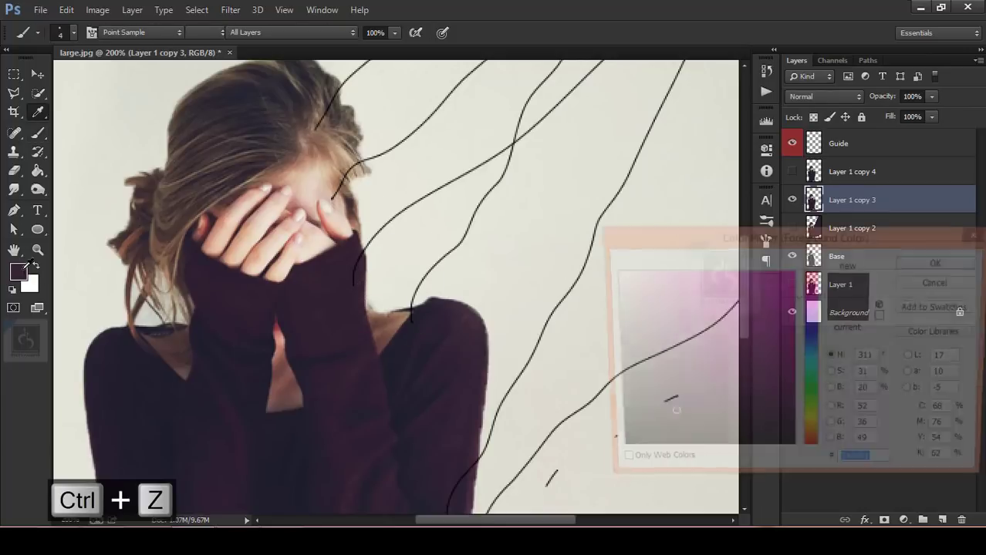
click(816, 276)
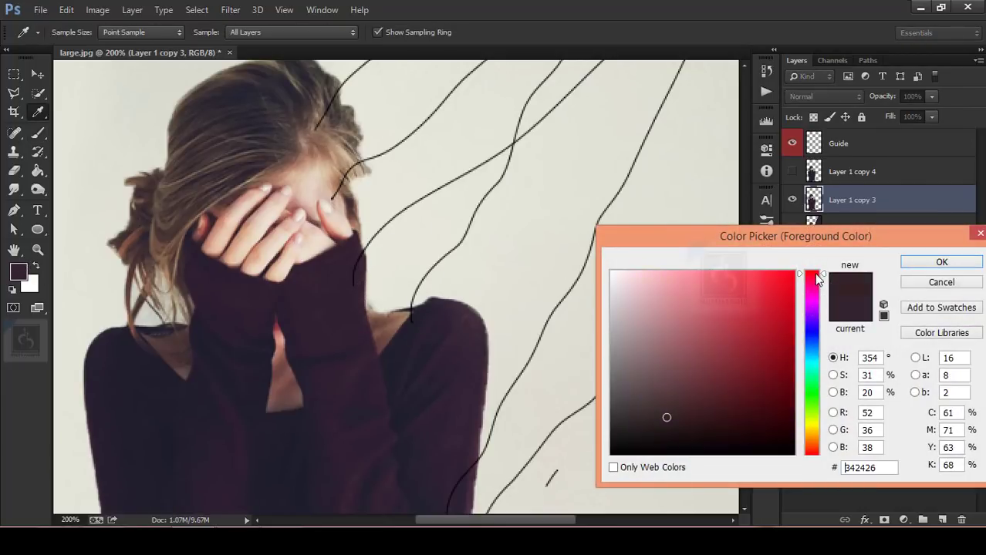
drag(682, 383, 702, 384)
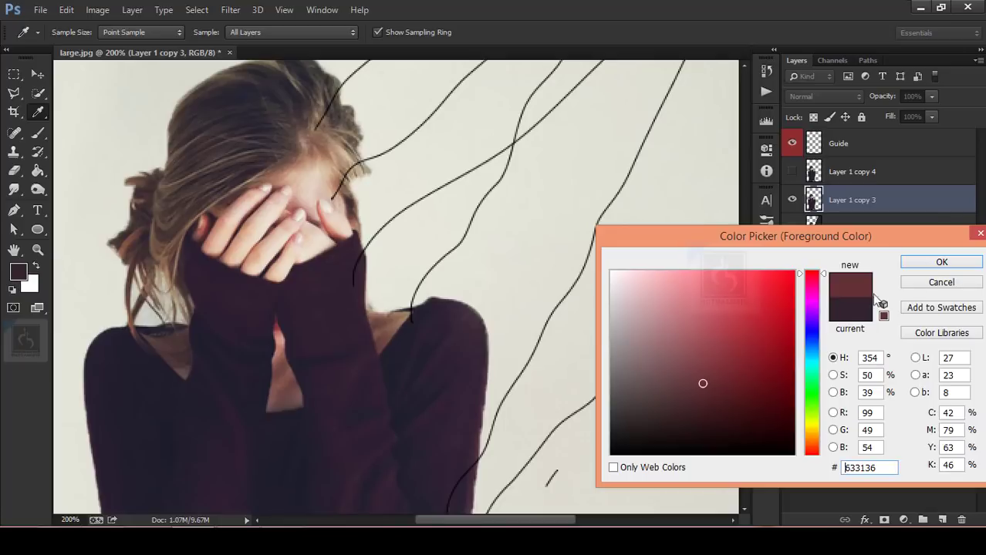
click(941, 262)
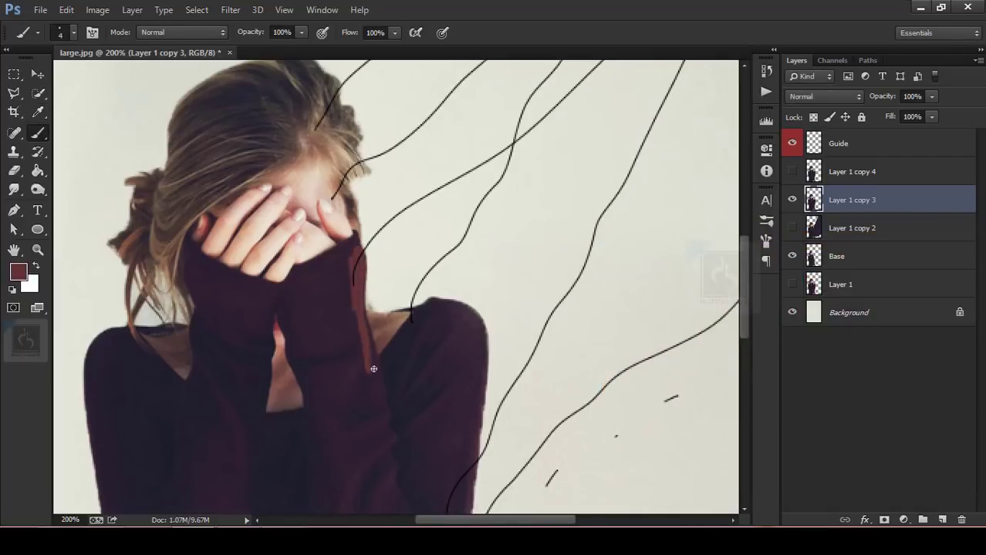
Paint a dark red line down the raised sleeve's outer edge, branching into vein-like strokes below the elbow, with a 4-pixel brush
key(ctrl+minus)
key(ctrl+equal)
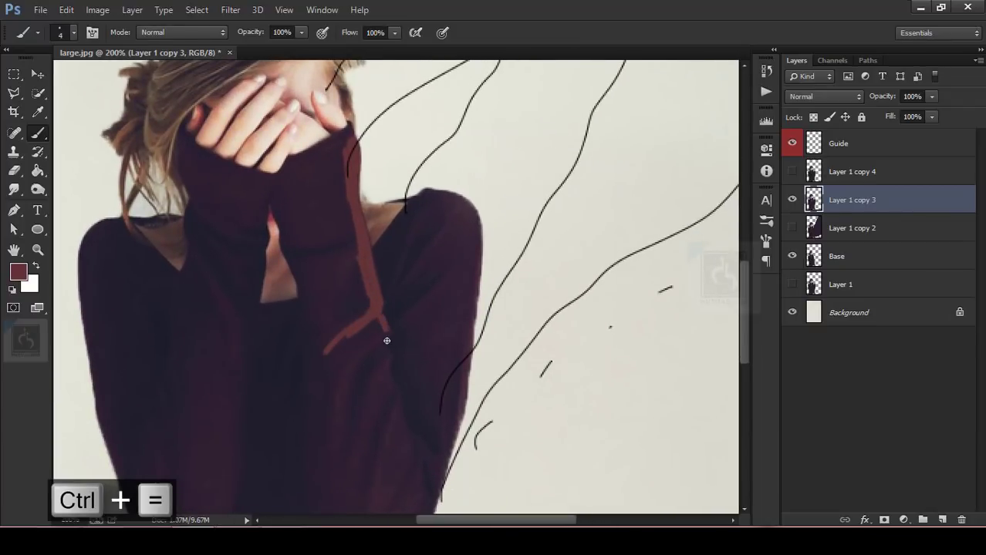
drag(376, 339, 344, 422)
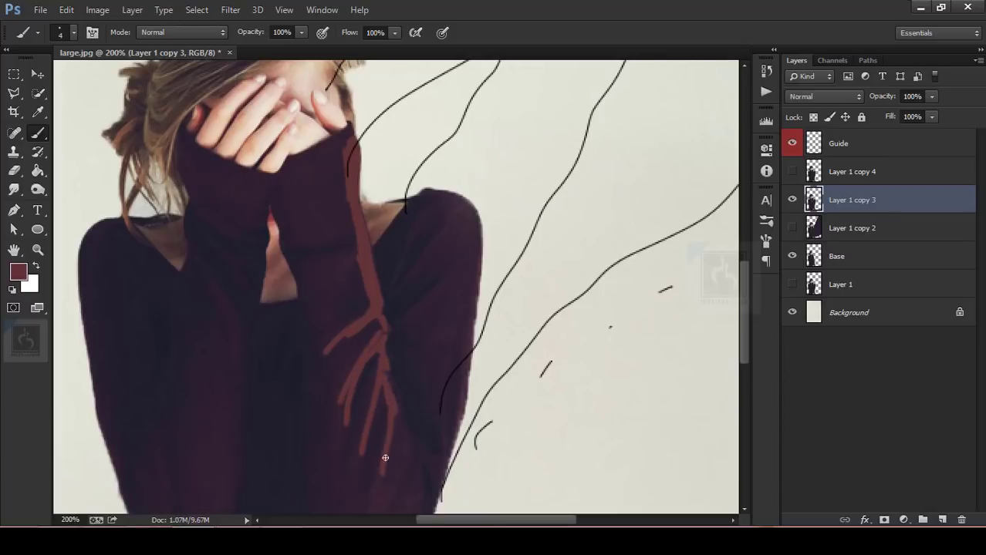
Erase the shoulder and upper arm outside the painted red line on Layer 1 copy 3, using the Eraser at size 40
key(ctrl+0)
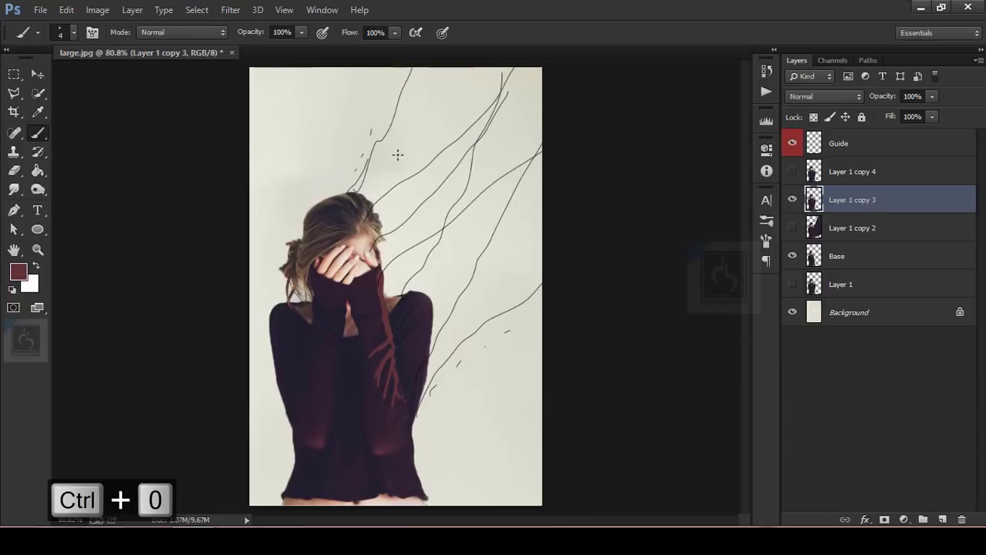
click(16, 171)
key(ctrl+equal)
key(ctrl+equal)
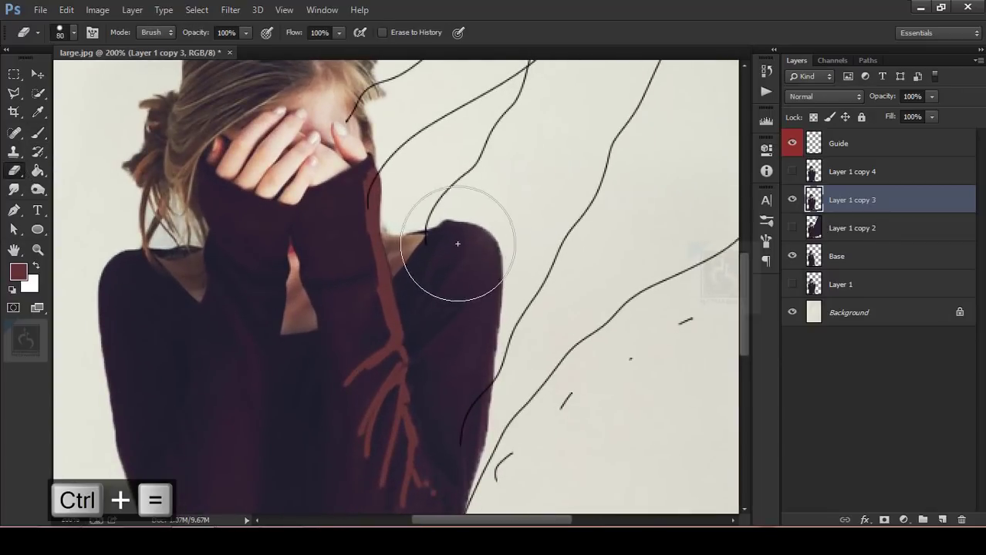
key(bracketleft)
key(bracketleft)
key(bracketleft)
key(bracketleft)
mouse_move(469, 232)
mouse_down()
mouse_move(471, 260)
mouse_move(427, 245)
mouse_move(422, 232)
mouse_move(432, 261)
mouse_move(415, 229)
mouse_move(409, 234)
mouse_move(464, 429)
mouse_up()
key(ctrl+minus)
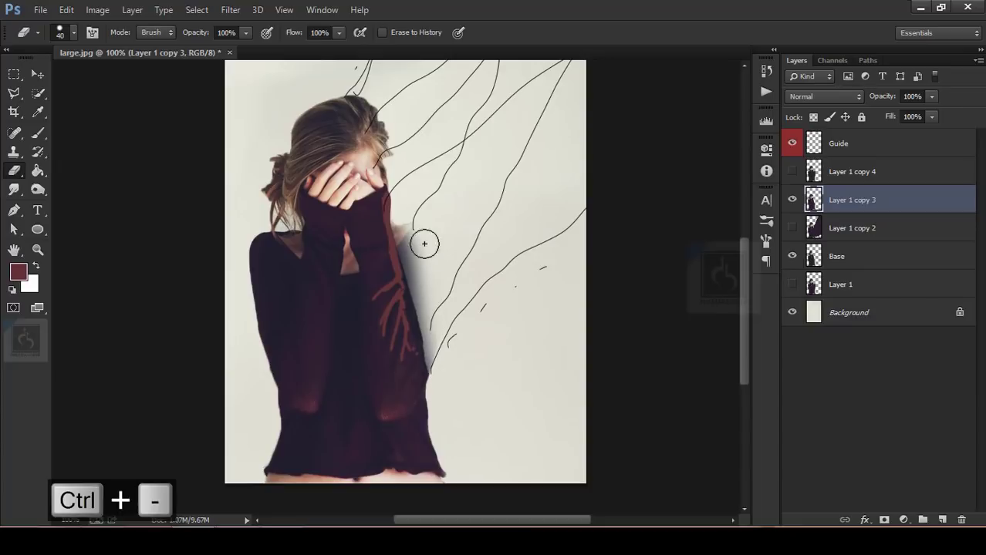
Open Layer 1 copy 3 in Liquify and pull the red sleeve edge up and outward with Forward Warp at brush sizes 30 and 40
click(231, 10)
click(254, 121)
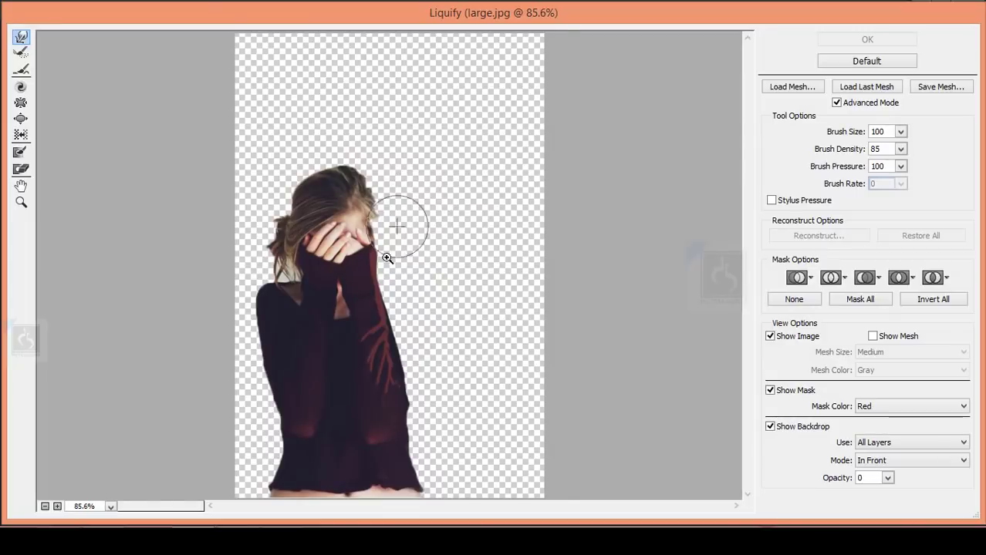
key(ctrl+equal)
key(ctrl+equal)
key(bracketleft)
key(bracketleft)
key(bracketleft)
key(bracketleft)
key(bracketleft)
key(bracketleft)
drag(359, 247, 541, 90)
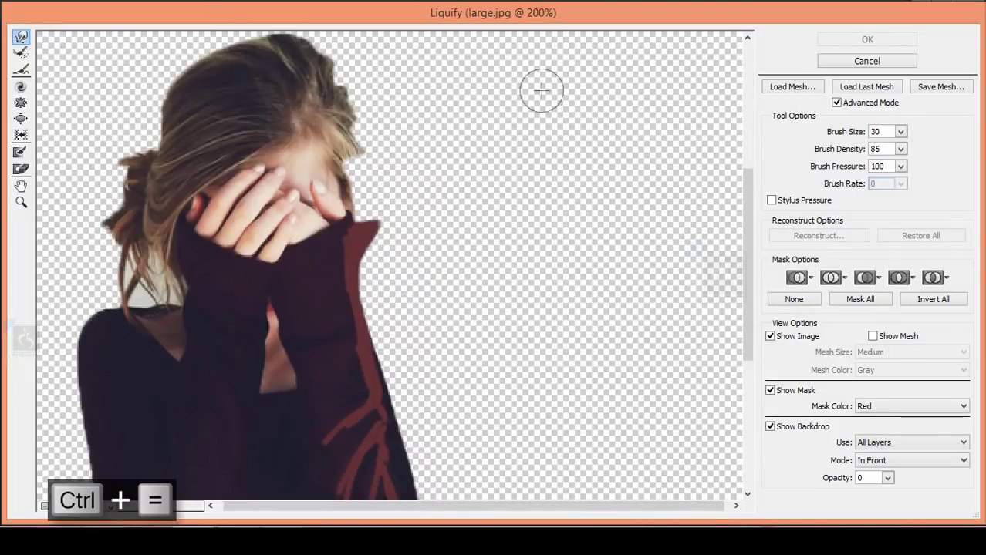
mouse_move(359, 246)
mouse_down()
mouse_move(393, 228)
mouse_move(381, 237)
mouse_move(536, 84)
mouse_up()
key(bracketright)
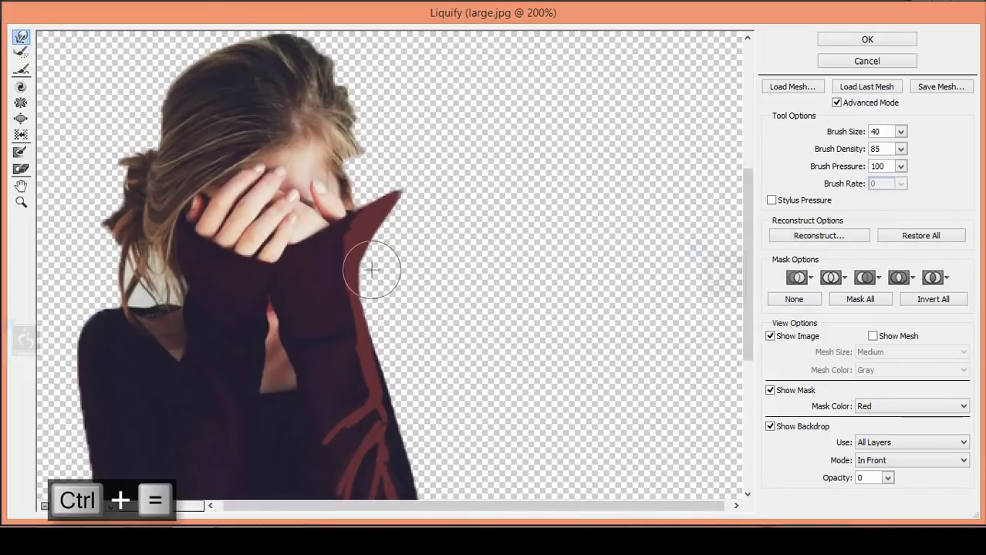
mouse_move(374, 269)
mouse_down()
mouse_move(502, 164)
mouse_move(491, 206)
mouse_up()
Stretch the red area with larger brushes, starting at size 60, until it reaches the image's upper-right corner
key(bracketright)
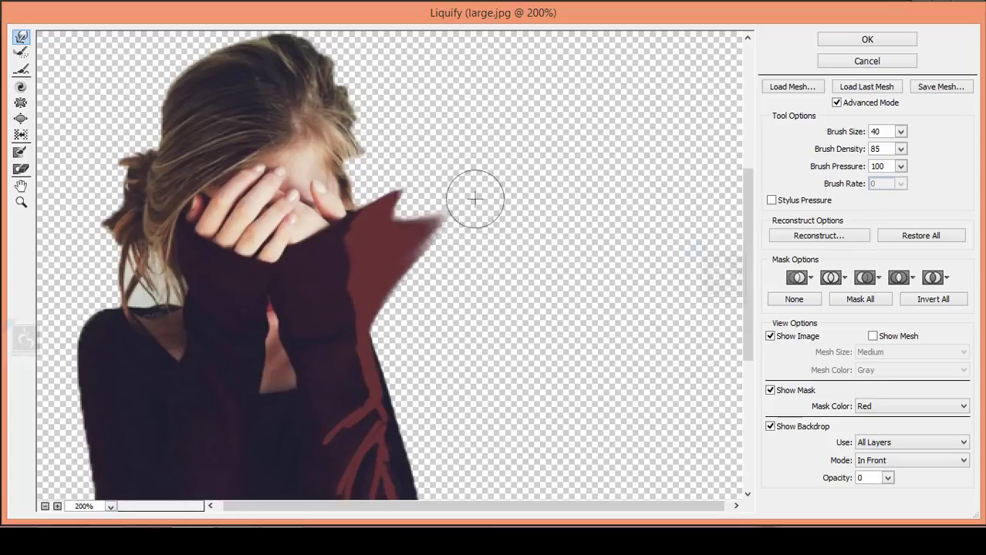
key(ctrl+minus)
key(ctrl+minus)
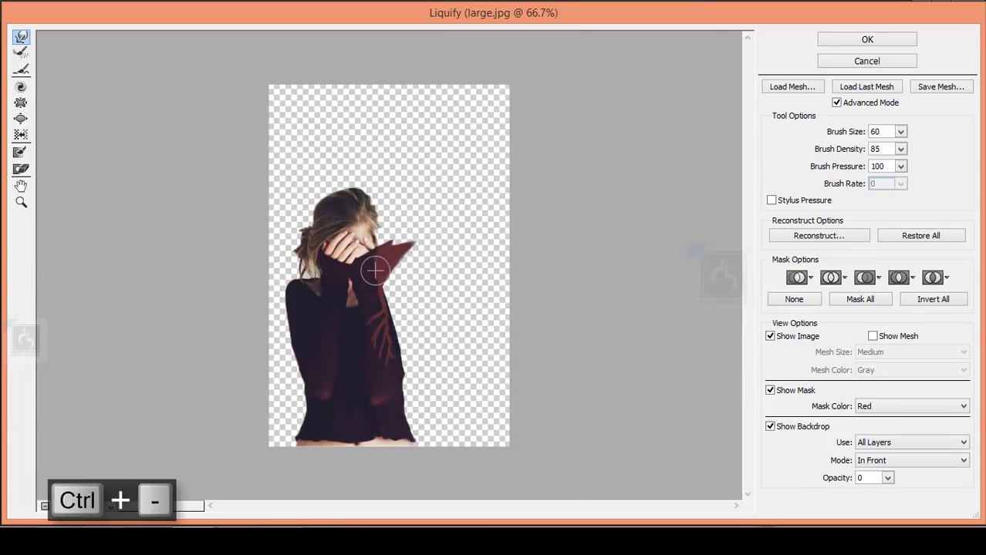
drag(398, 251, 461, 195)
key(bracketright)
key(bracketright)
drag(370, 274, 524, 129)
mouse_move(395, 282)
mouse_down()
mouse_move(502, 159)
mouse_move(469, 163)
mouse_move(472, 137)
mouse_move(436, 162)
mouse_move(414, 200)
mouse_move(419, 173)
mouse_move(404, 186)
mouse_move(400, 230)
mouse_move(538, 120)
mouse_up()
mouse_move(431, 297)
mouse_down()
mouse_move(392, 307)
mouse_move(495, 202)
mouse_move(509, 263)
mouse_move(423, 328)
mouse_move(501, 168)
mouse_move(479, 324)
mouse_move(434, 358)
mouse_move(475, 320)
mouse_move(413, 341)
mouse_move(462, 308)
mouse_move(484, 272)
mouse_move(499, 193)
mouse_move(466, 304)
mouse_move(534, 262)
mouse_move(451, 158)
mouse_move(517, 54)
mouse_move(495, 114)
mouse_move(431, 93)
mouse_move(469, 121)
mouse_up()
Warp the sweater's lower arm side out to the image's right edge with brush size 125 and smooth the bend near the hem
key(bracketright)
key(bracketright)
key(bracketright)
key(bracketright)
mouse_move(426, 379)
mouse_down()
mouse_move(471, 339)
mouse_move(500, 333)
mouse_up()
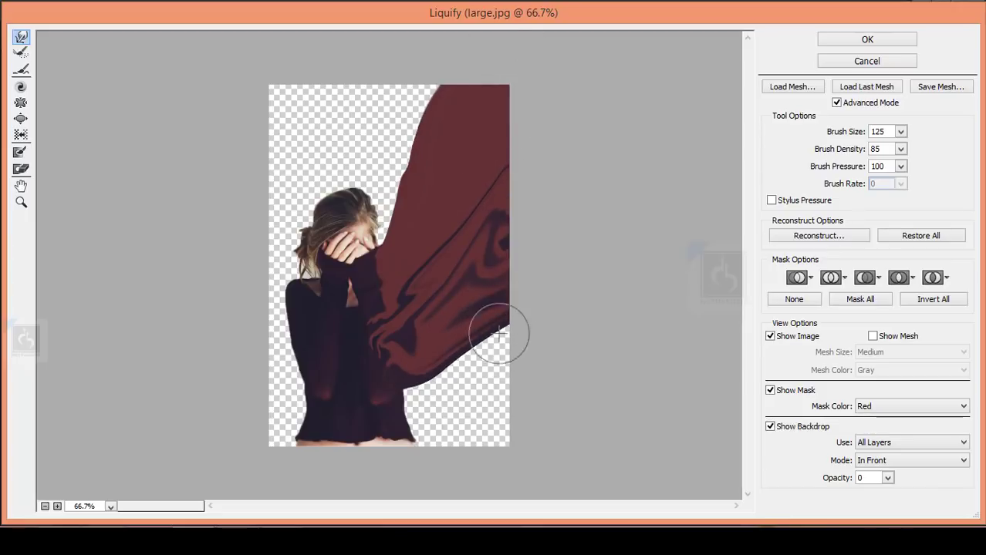
mouse_move(423, 396)
mouse_down()
mouse_move(408, 403)
mouse_move(433, 415)
mouse_up()
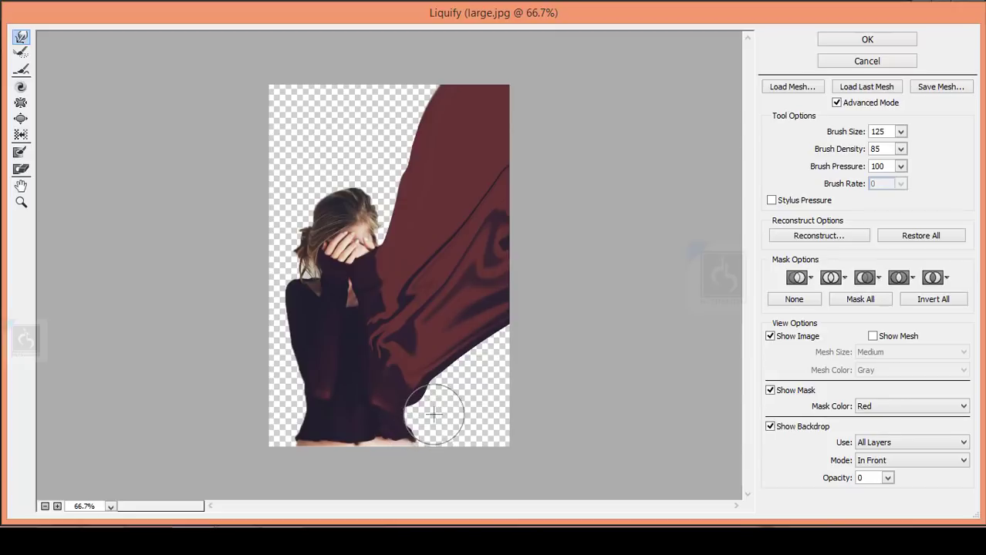
Pull the stretch's upper edge up from the cuff beside the face, using smaller brushes of 70 and 45, and apply Liquify
key(bracketleft)
key(bracketleft)
key(bracketleft)
key(bracketleft)
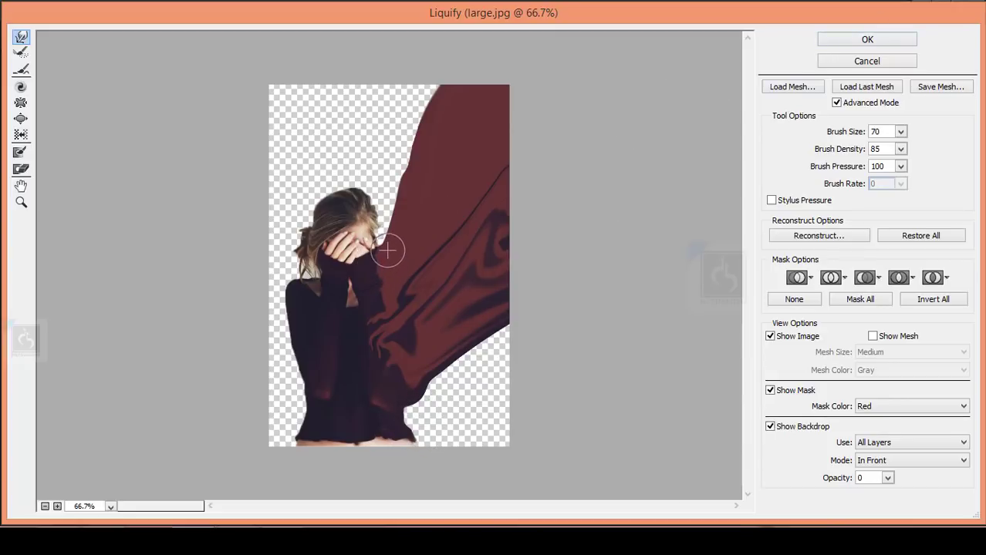
mouse_move(381, 253)
mouse_down()
mouse_move(381, 224)
mouse_move(432, 93)
mouse_up()
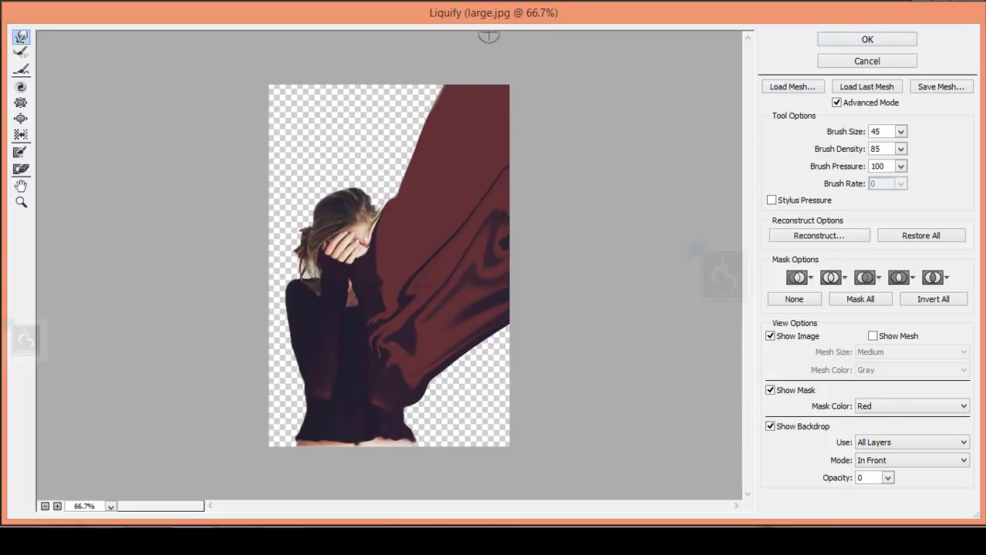
click(859, 41)
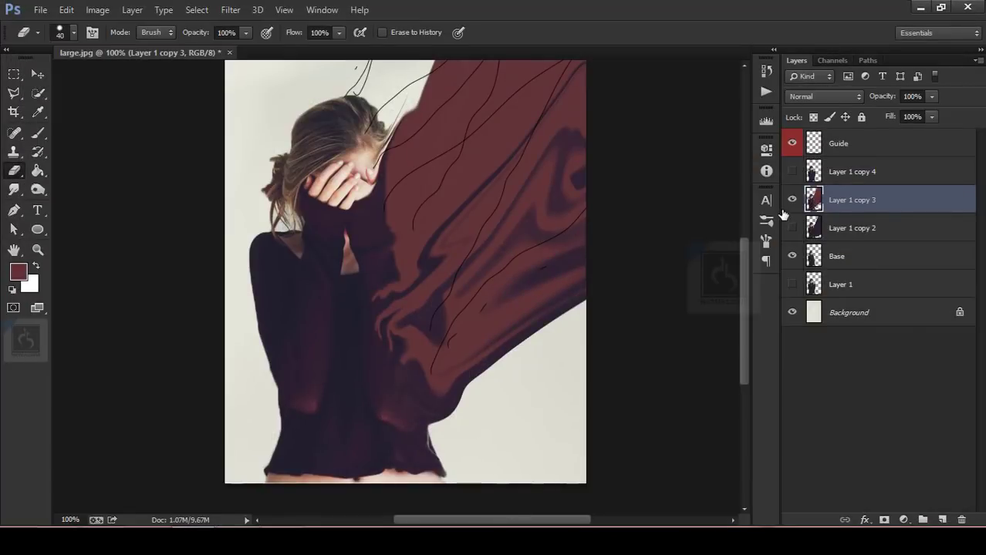
Hide Layer 1 copy 3, then select and show Layer 1 copy 4
click(792, 200)
click(832, 181)
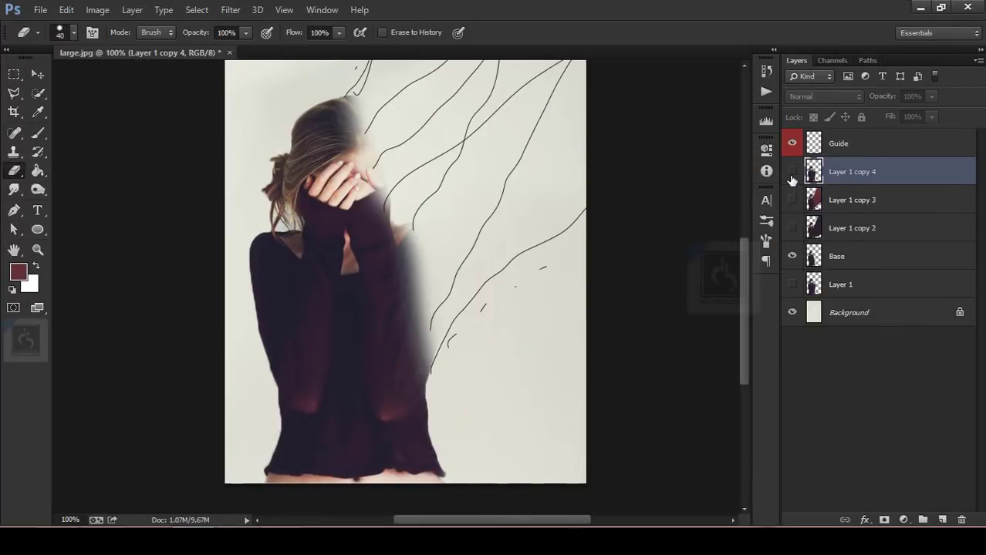
click(792, 172)
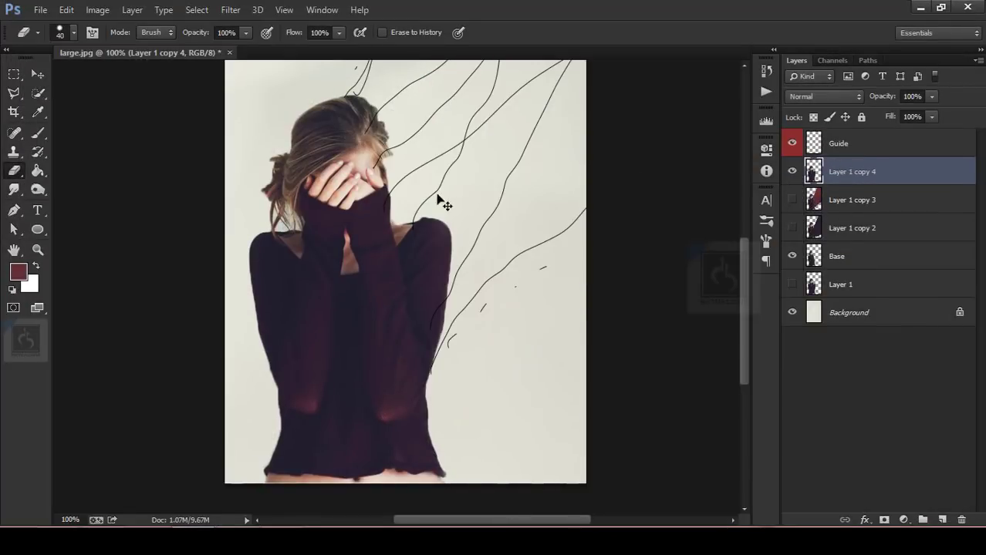
Erase the shoulder and outer arm beside the guide lines on Layer 1 copy 4, enlarging the Eraser to size 60
key(ctrl+equal)
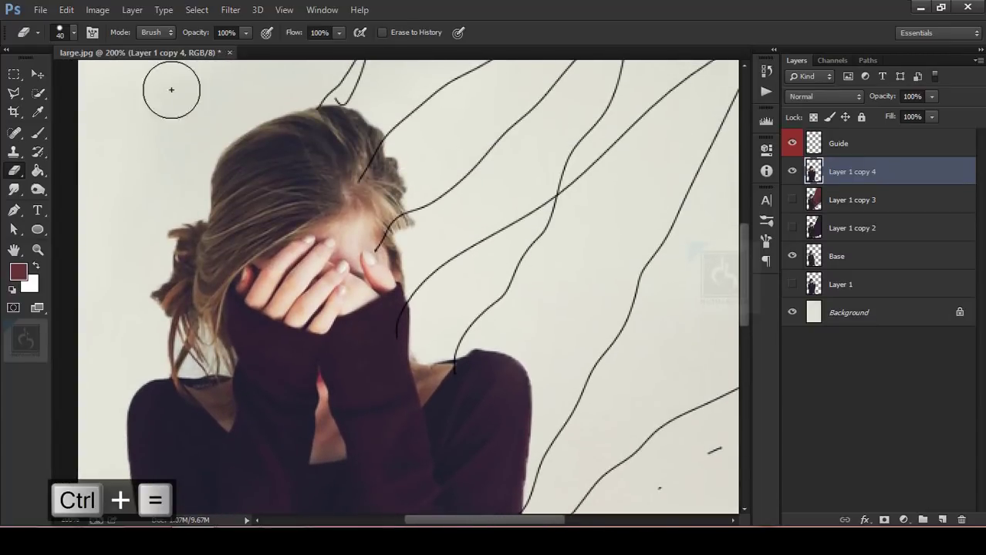
key(ctrl+minus)
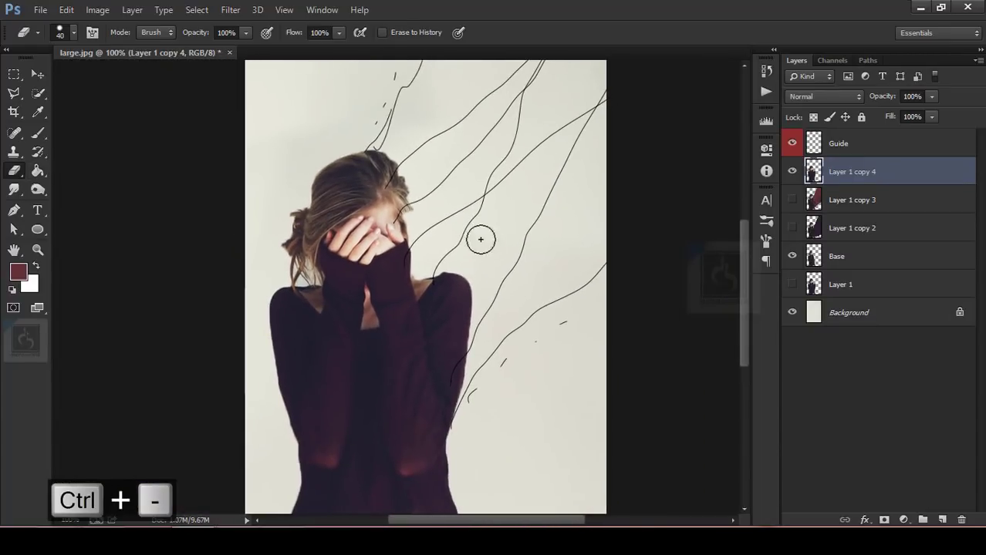
key(bracketright)
key(bracketright)
key(bracketright)
mouse_move(427, 286)
mouse_down()
mouse_move(454, 348)
mouse_move(461, 301)
mouse_move(447, 391)
mouse_move(427, 403)
mouse_move(418, 293)
mouse_move(421, 412)
mouse_move(433, 377)
mouse_move(463, 425)
mouse_up()
key(bracketright)
key(bracketright)
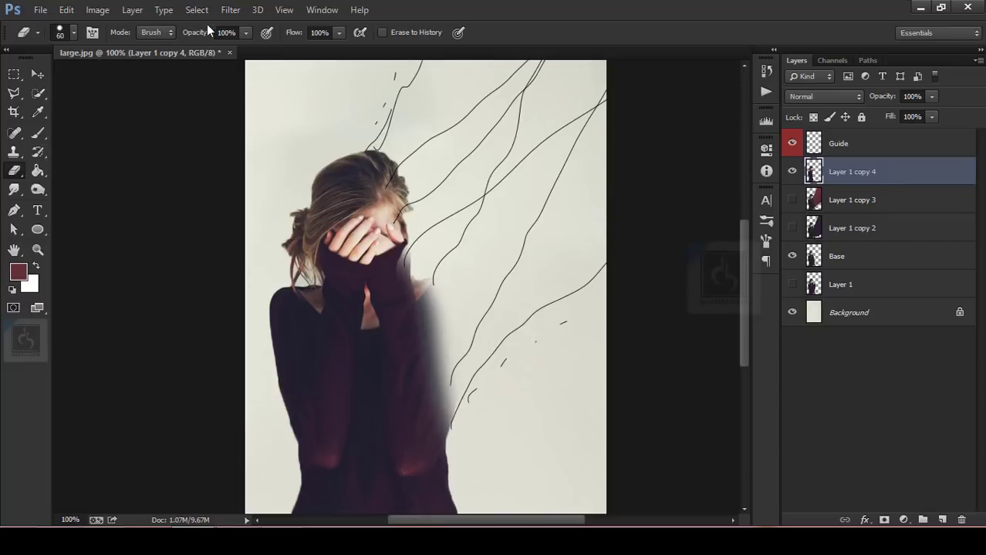
Use Liquify on Layer 1 copy 4 to stretch the hair and face to the image's upper-right corner and right edge with brush sizes 70 and 80
click(230, 10)
click(283, 126)
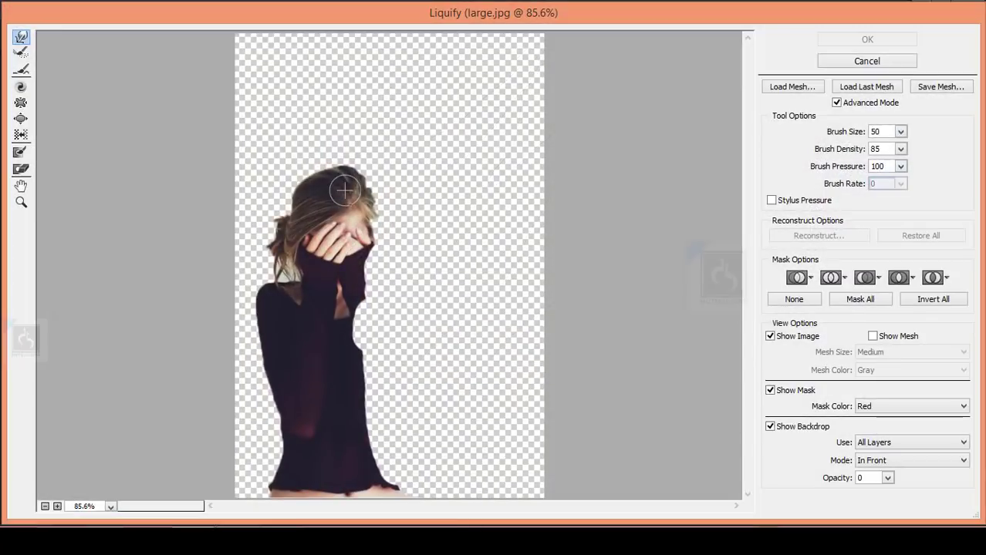
key(bracketright)
key(bracketright)
mouse_move(344, 189)
mouse_down()
mouse_move(372, 163)
mouse_move(371, 179)
mouse_move(387, 175)
mouse_move(400, 191)
mouse_move(397, 207)
mouse_move(459, 196)
mouse_up()
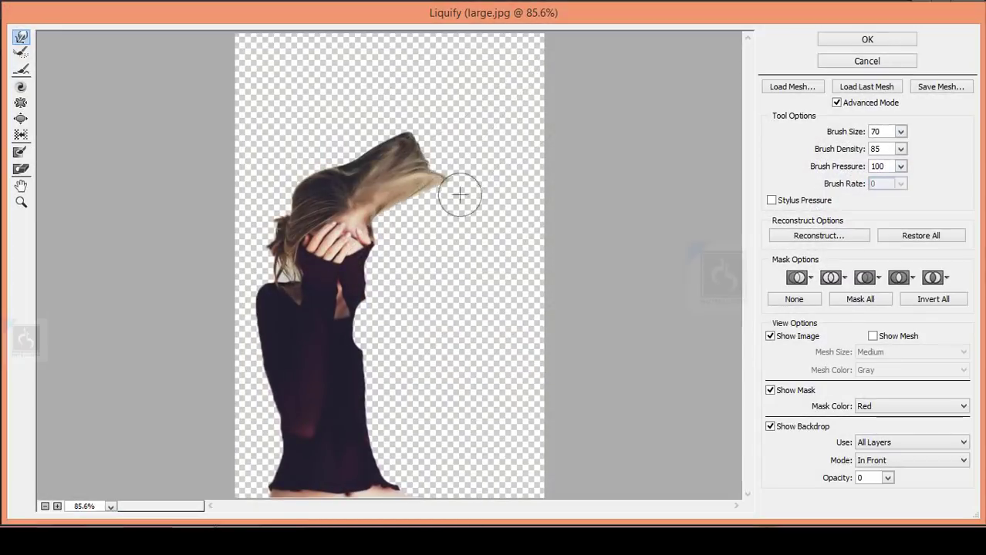
mouse_move(364, 224)
mouse_down()
mouse_move(403, 188)
mouse_move(373, 210)
mouse_move(405, 161)
mouse_move(449, 139)
mouse_move(411, 169)
mouse_move(434, 154)
mouse_move(464, 104)
mouse_move(468, 75)
mouse_move(509, 76)
mouse_move(522, 97)
mouse_move(416, 141)
mouse_move(376, 130)
mouse_move(415, 110)
mouse_move(443, 56)
mouse_move(368, 85)
mouse_move(377, 83)
mouse_move(367, 132)
mouse_move(456, 79)
mouse_up()
mouse_move(540, 46)
mouse_down()
mouse_move(520, 85)
mouse_move(474, 151)
mouse_move(486, 152)
mouse_move(480, 180)
mouse_move(490, 182)
mouse_move(536, 135)
mouse_move(474, 144)
mouse_move(580, 99)
mouse_move(465, 187)
mouse_move(476, 210)
mouse_move(435, 219)
mouse_move(526, 203)
mouse_move(548, 179)
mouse_move(520, 149)
mouse_move(560, 158)
mouse_move(543, 177)
mouse_move(571, 143)
mouse_move(546, 171)
mouse_move(540, 219)
mouse_move(561, 223)
mouse_move(478, 227)
mouse_move(438, 266)
mouse_move(472, 252)
mouse_move(465, 230)
mouse_move(542, 235)
mouse_move(539, 165)
mouse_up()
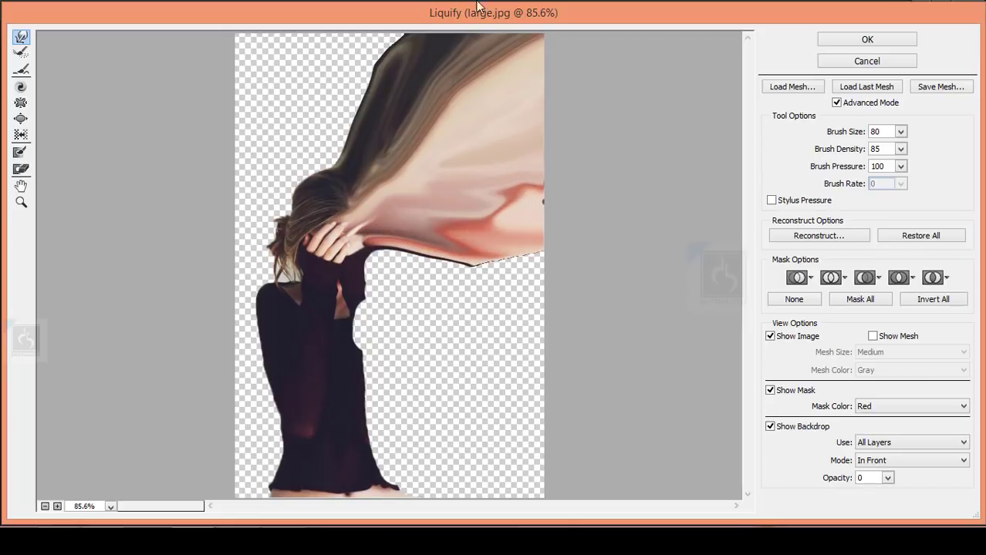
click(849, 42)
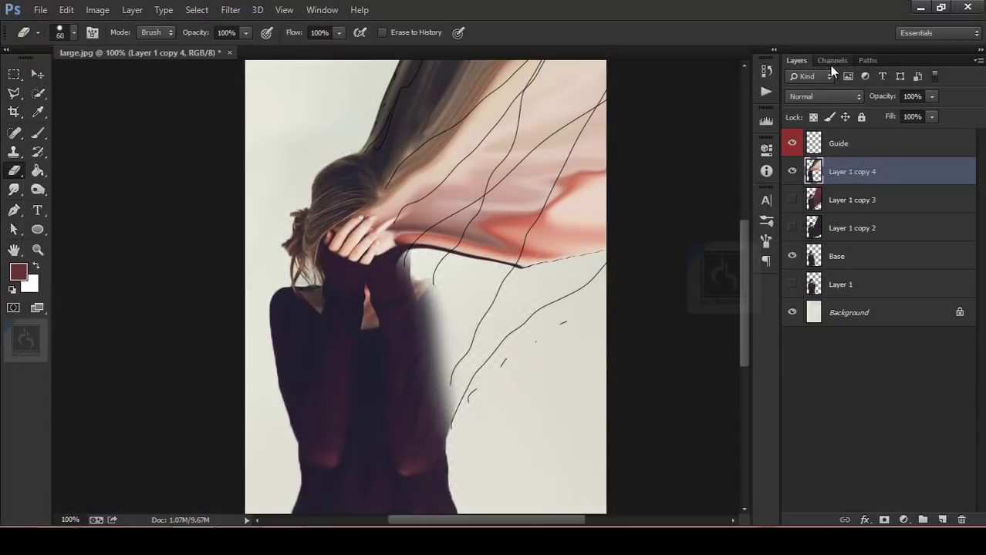
Hide Layer 1 copy 4 and reduce the Guide layer's opacity to 16%
click(792, 171)
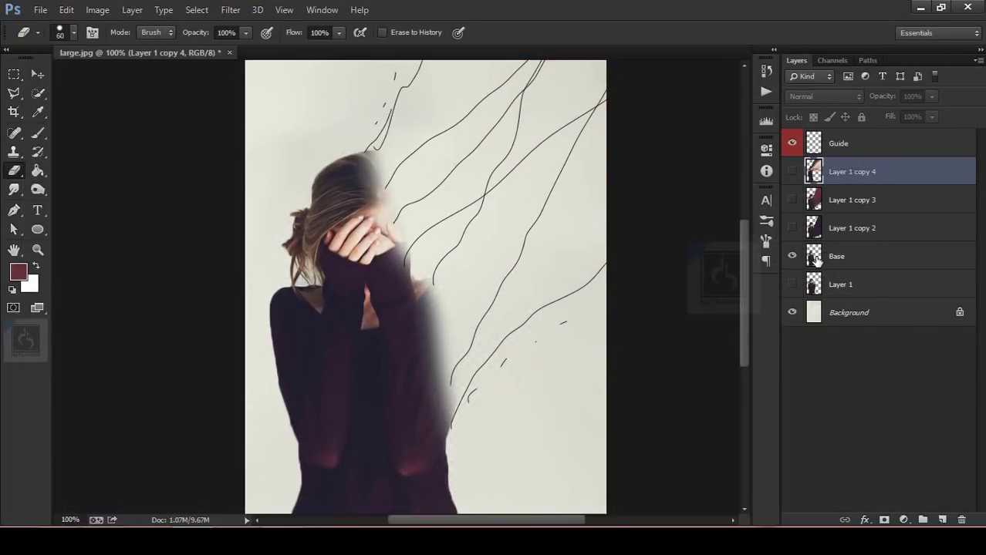
click(848, 146)
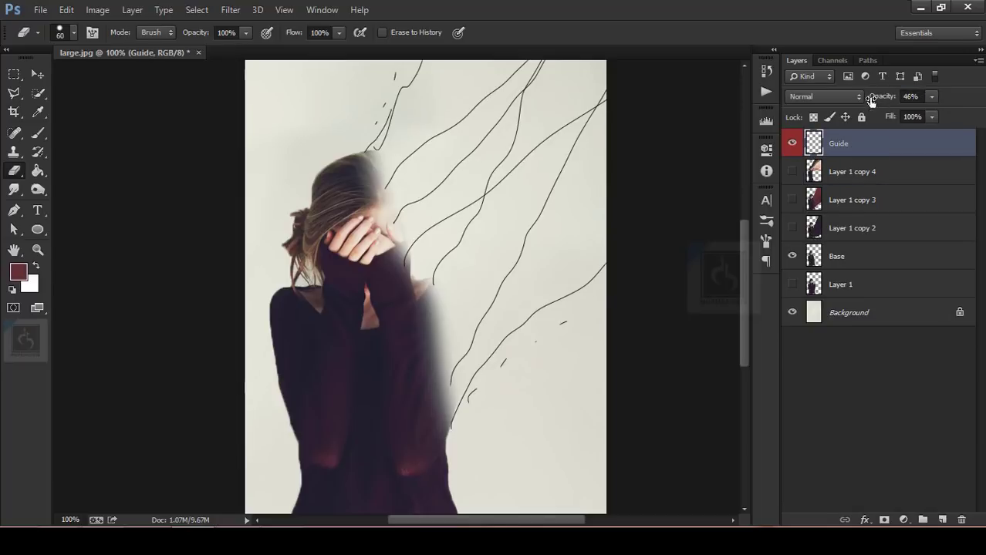
drag(880, 98, 852, 107)
text(16)
key(Return)
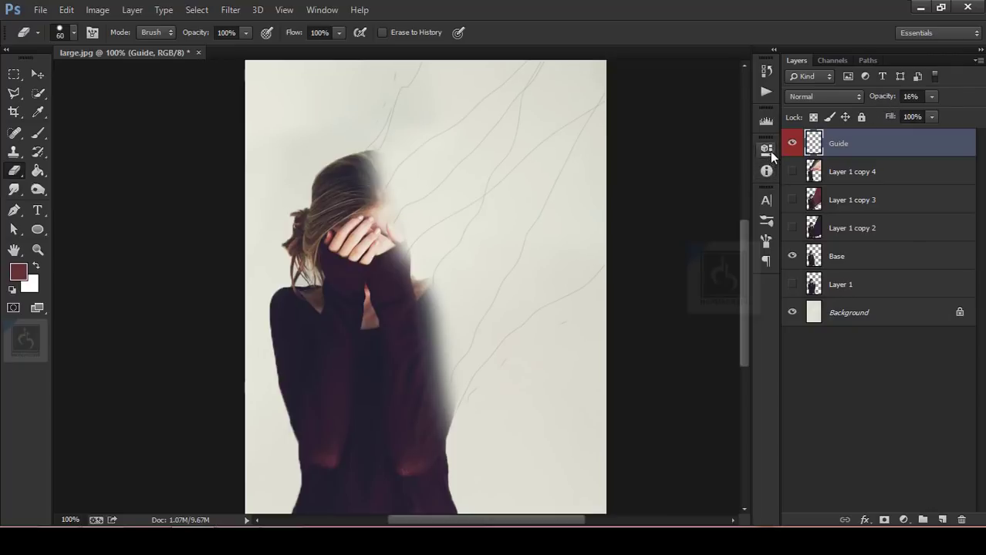
Compare the image with and without the Guide layer, leave it shown, and lock the layer completely
click(792, 142)
click(792, 142)
click(792, 143)
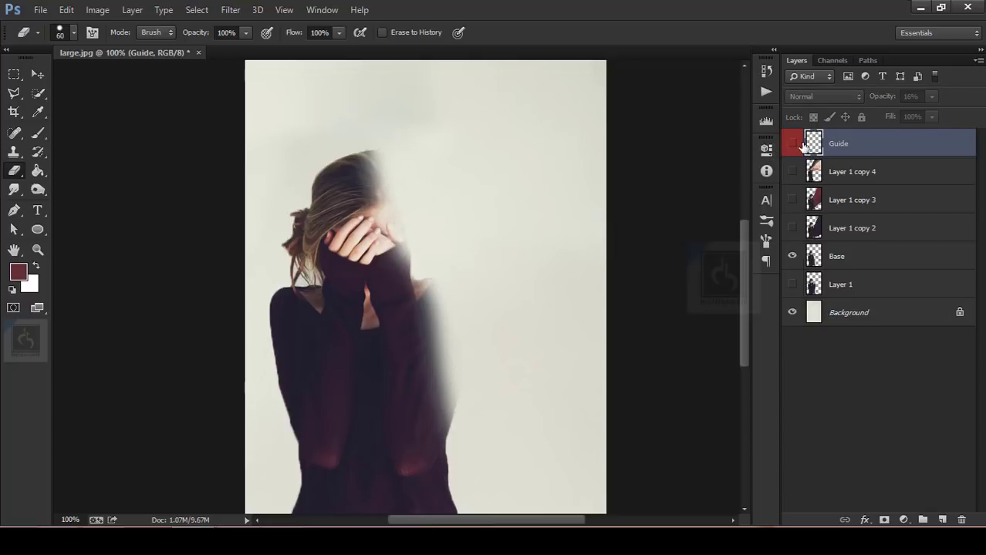
click(794, 142)
click(861, 117)
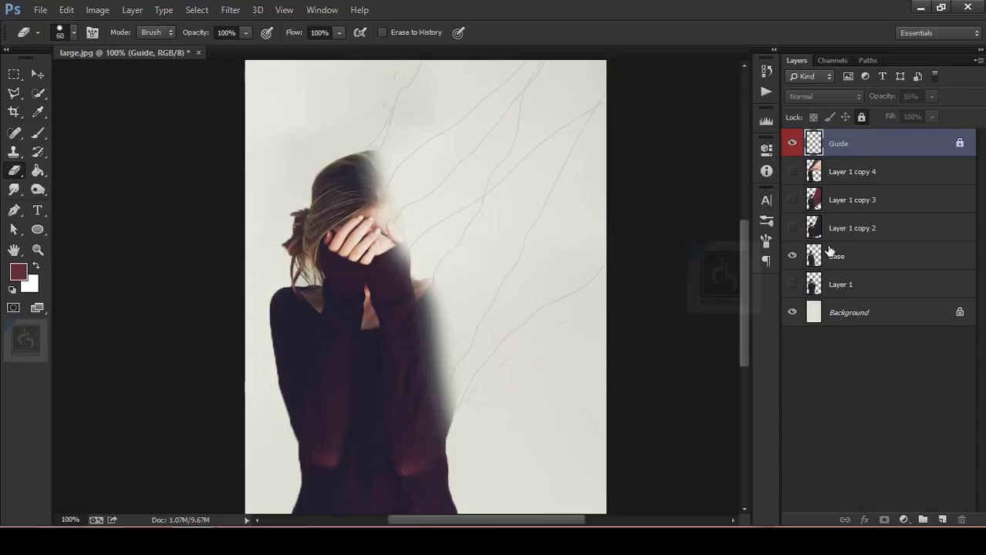
Select and show Layer 1 copy 2, and add a black layer mask that hides all of it
click(844, 231)
click(792, 228)
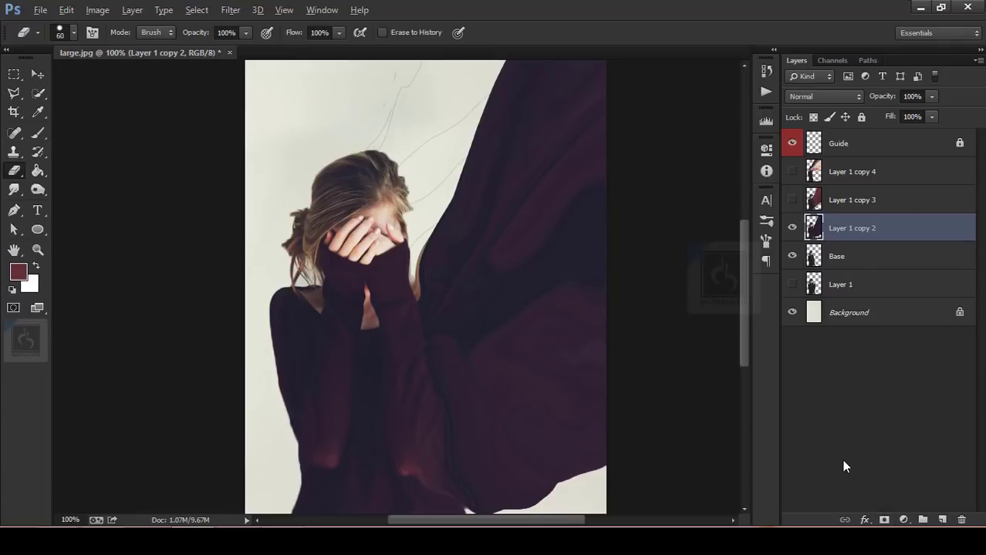
alt+click(884, 521)
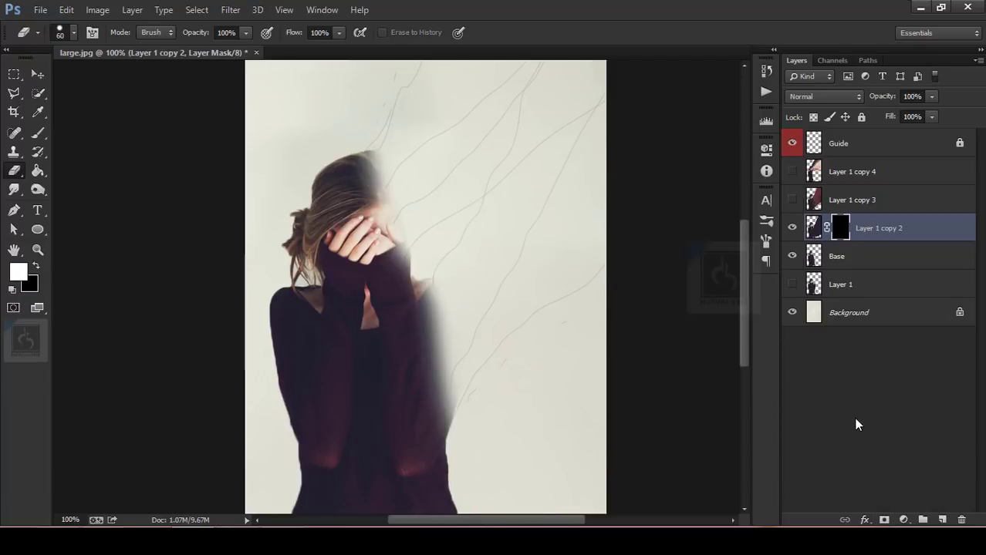
Open the full brush settings for the Eraser and set the tip spacing to 94%
click(69, 38)
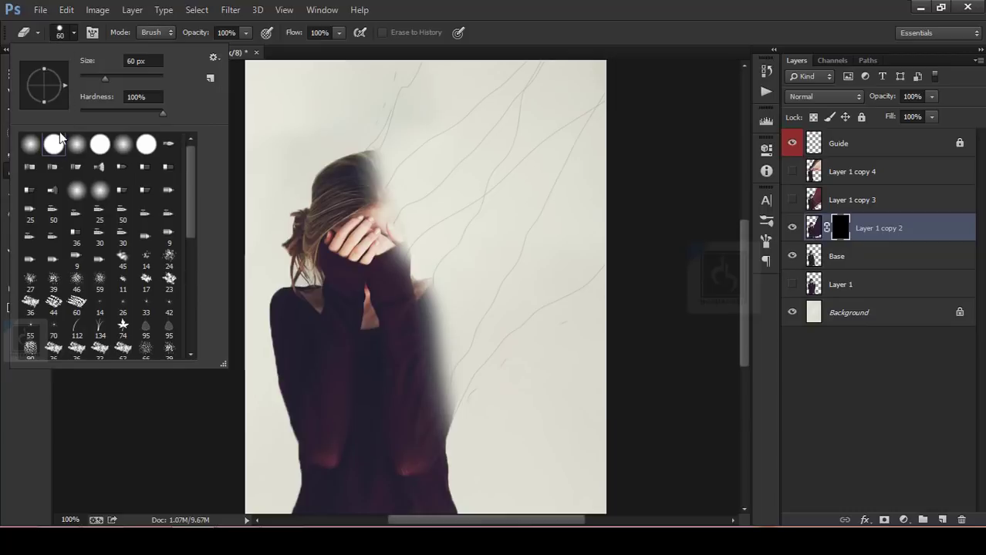
click(72, 33)
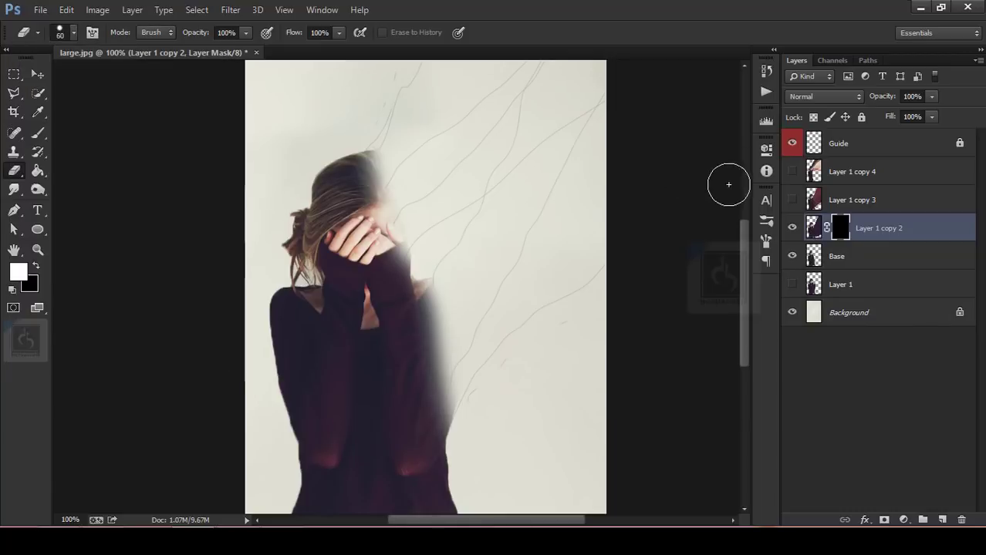
click(322, 10)
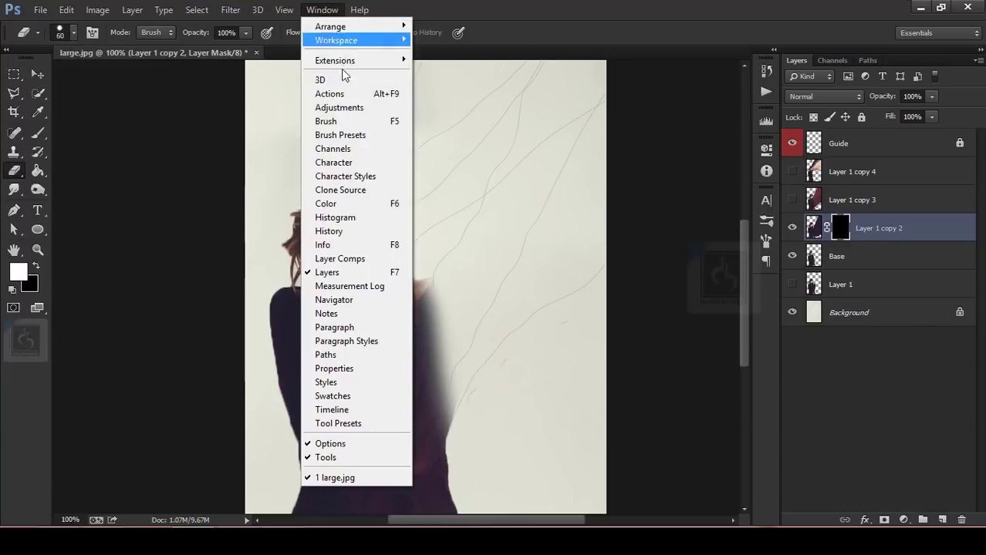
click(354, 122)
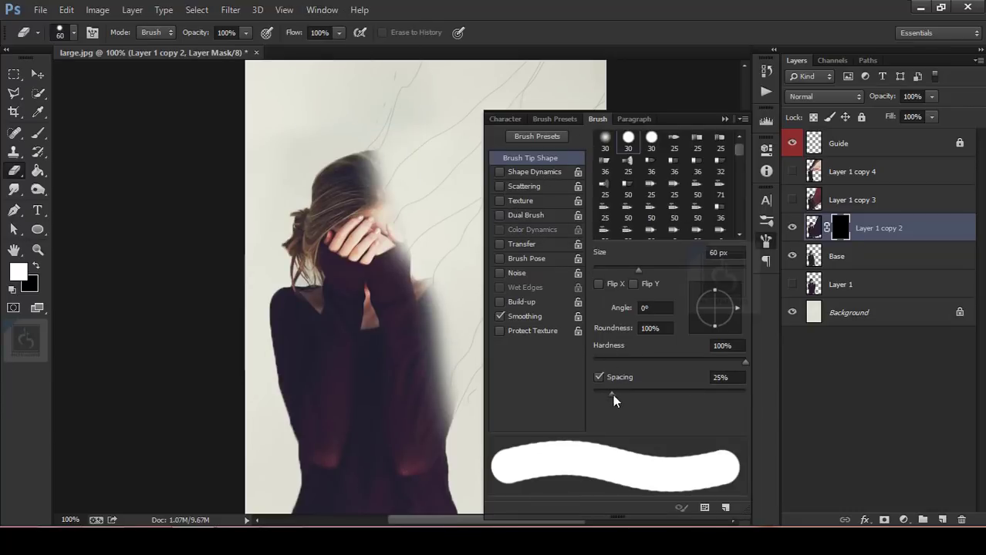
mouse_move(611, 394)
mouse_down()
mouse_move(753, 403)
mouse_move(660, 400)
mouse_move(735, 401)
mouse_move(661, 383)
mouse_up()
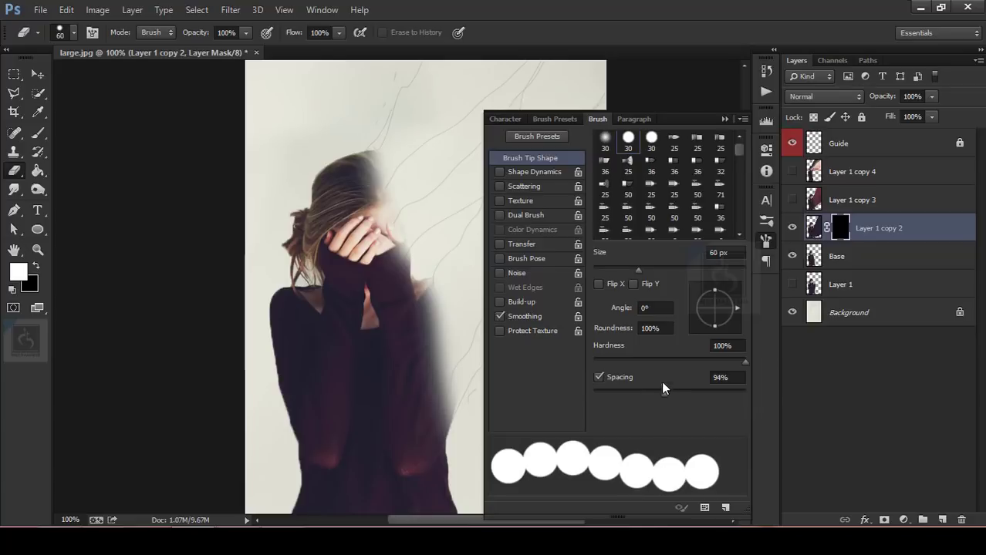
Enable Shape Dynamics for the Eraser tip with 100% size jitter and the size, angle and roundness controls set to Off
click(531, 171)
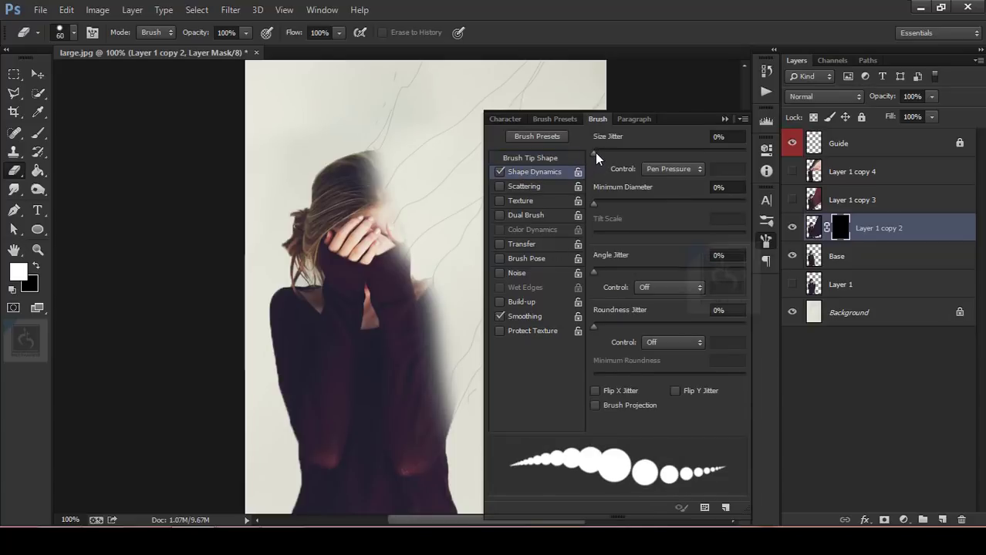
drag(596, 151, 745, 153)
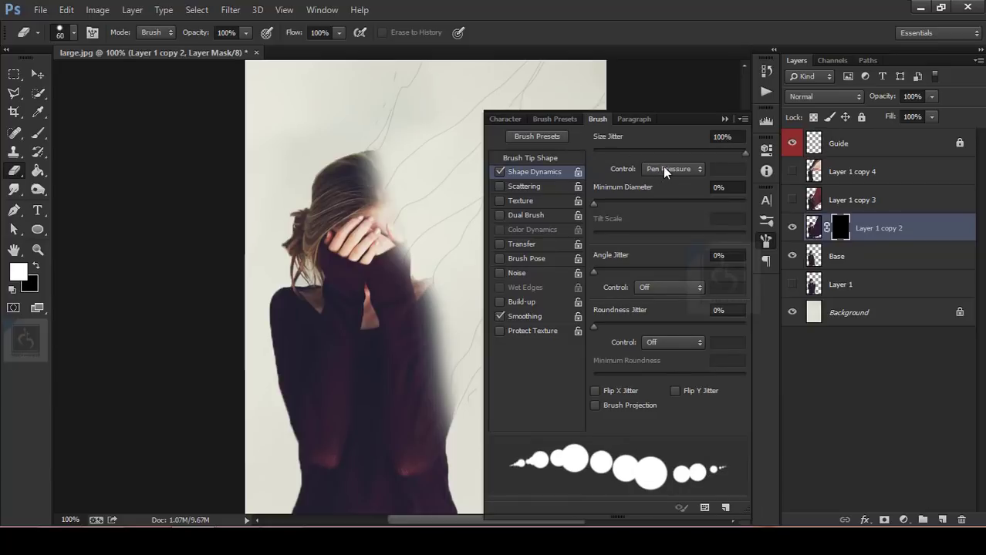
click(667, 168)
click(664, 186)
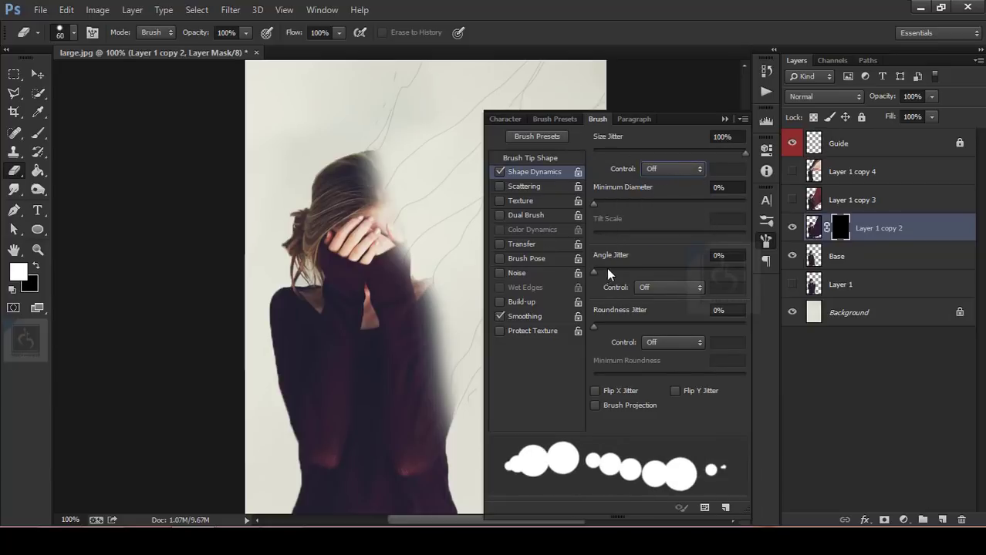
click(666, 290)
click(665, 297)
click(658, 344)
click(655, 347)
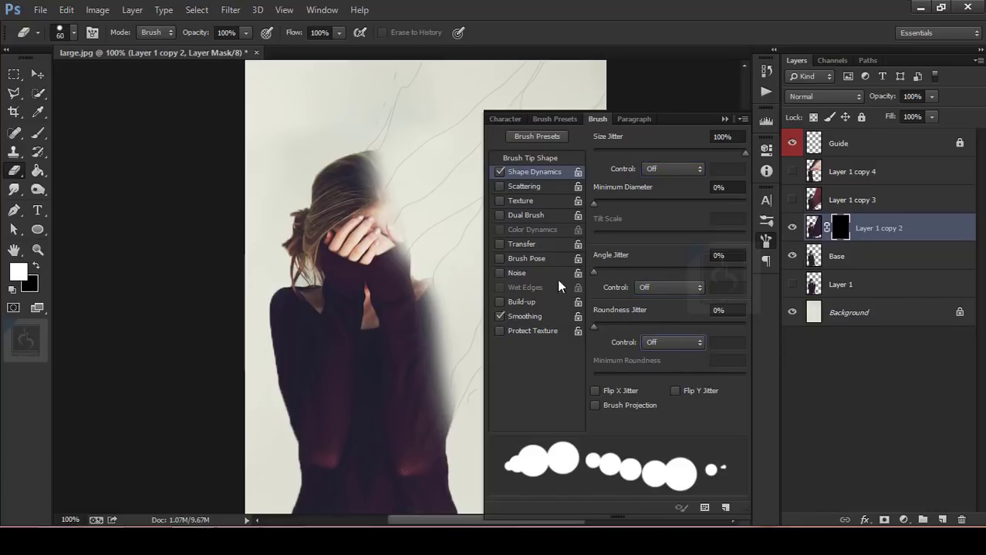
Enable Scattering for the Eraser tip at 1000% with its control Off, and set the tip spacing to 100%
click(531, 186)
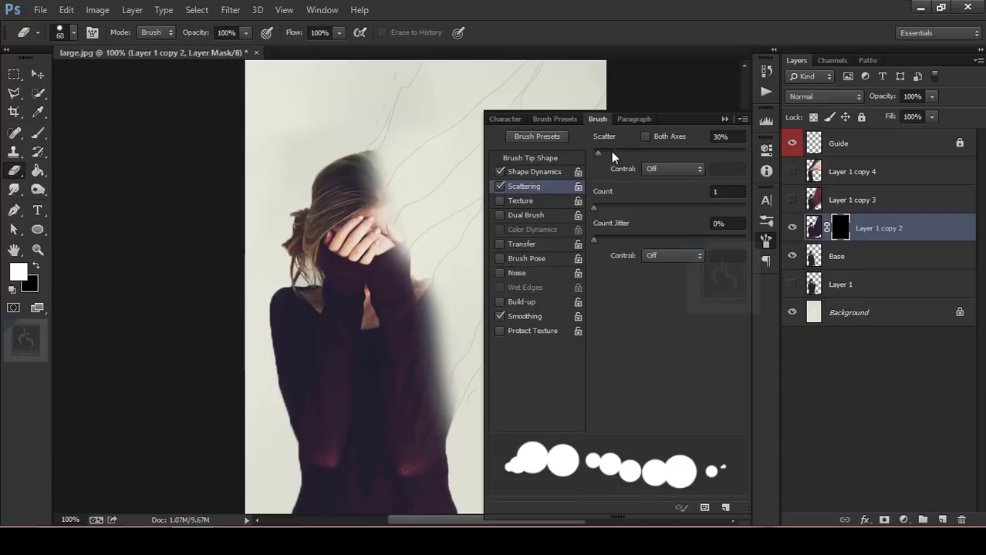
drag(600, 152, 756, 147)
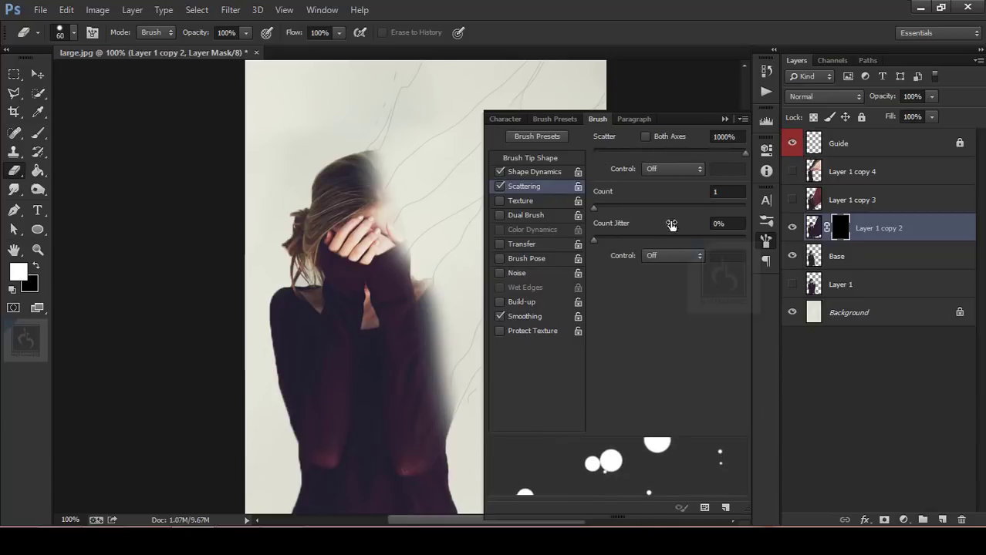
click(668, 176)
click(663, 172)
click(531, 159)
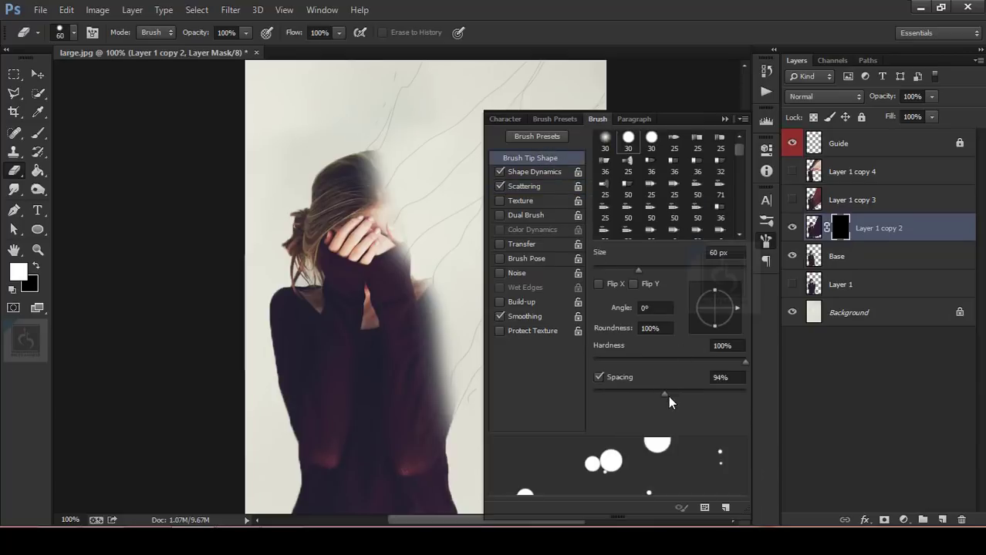
mouse_move(668, 396)
mouse_down()
mouse_move(599, 403)
mouse_move(698, 411)
mouse_move(724, 396)
mouse_move(584, 414)
mouse_move(668, 399)
mouse_up()
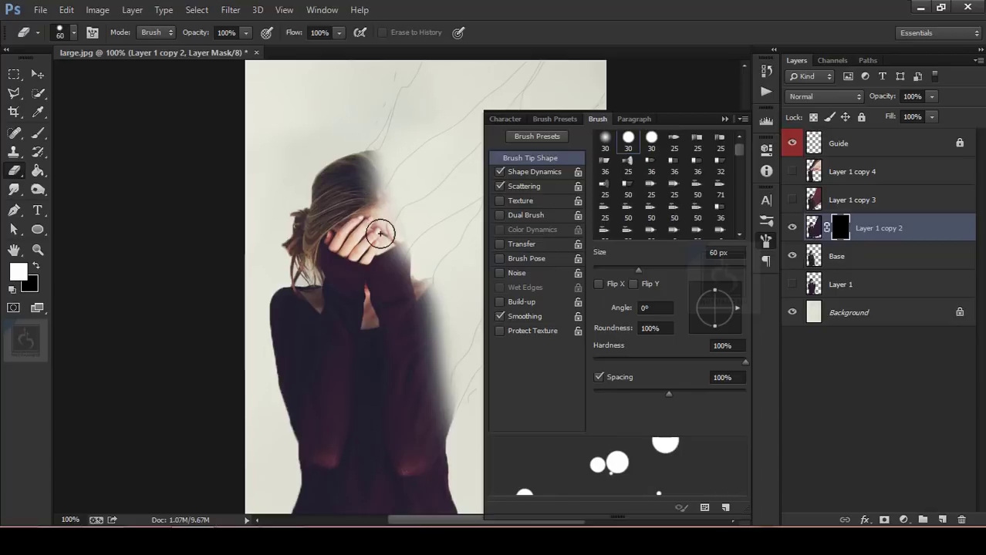
Switch to the Brush tool, enable Shape Dynamics and Scattering for its 4 px tip, and set the spacing to 169%
key(ctrl+equal)
key(ctrl+minus)
key(ctrl+minus)
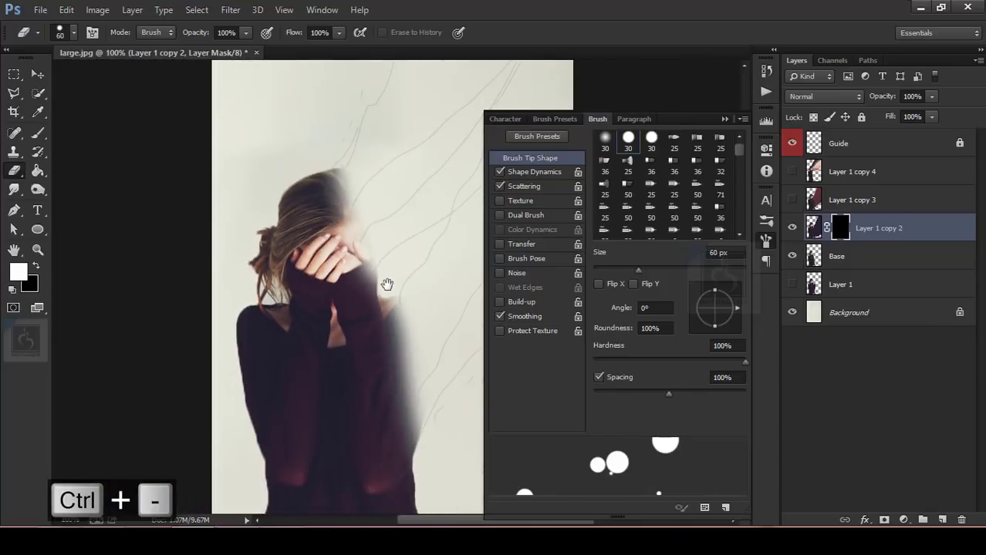
drag(388, 284, 352, 281)
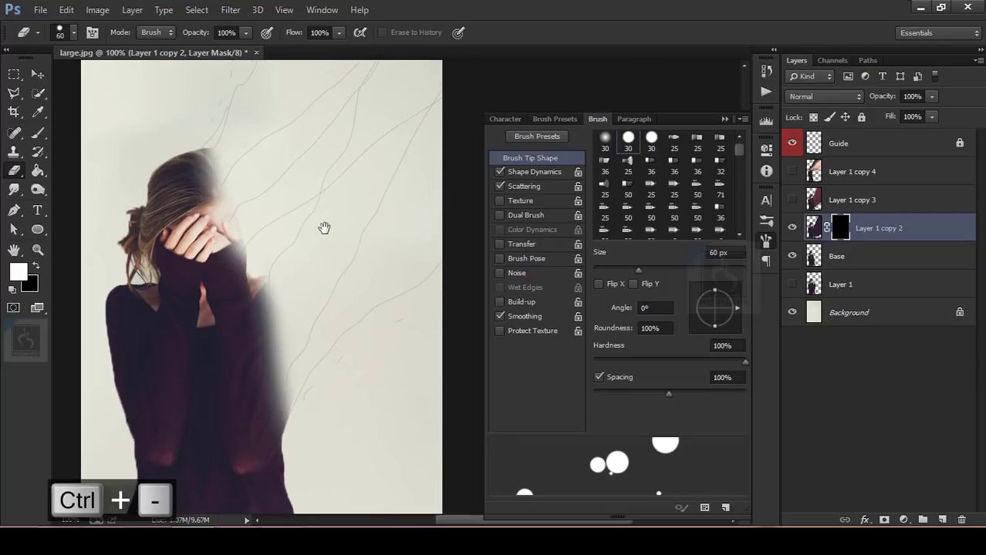
click(38, 133)
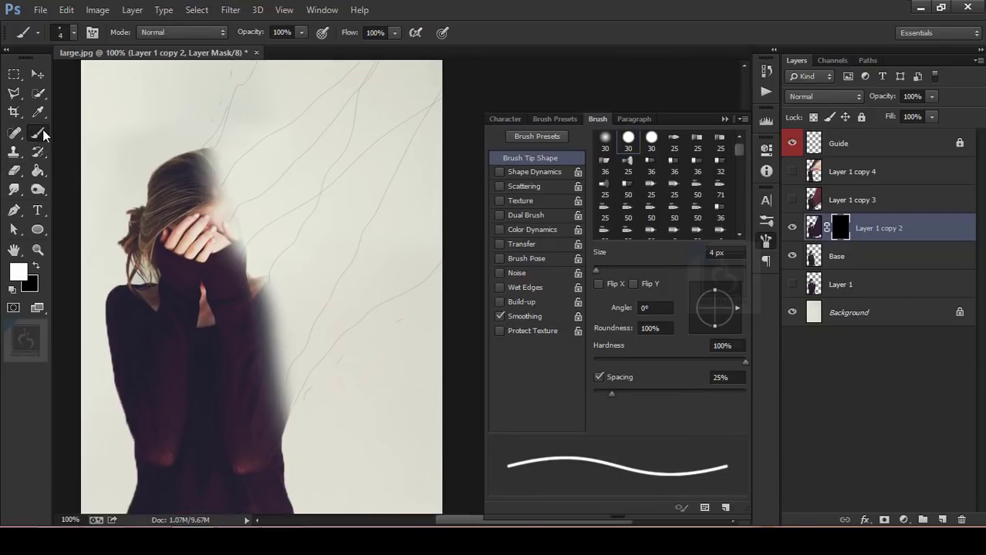
click(67, 33)
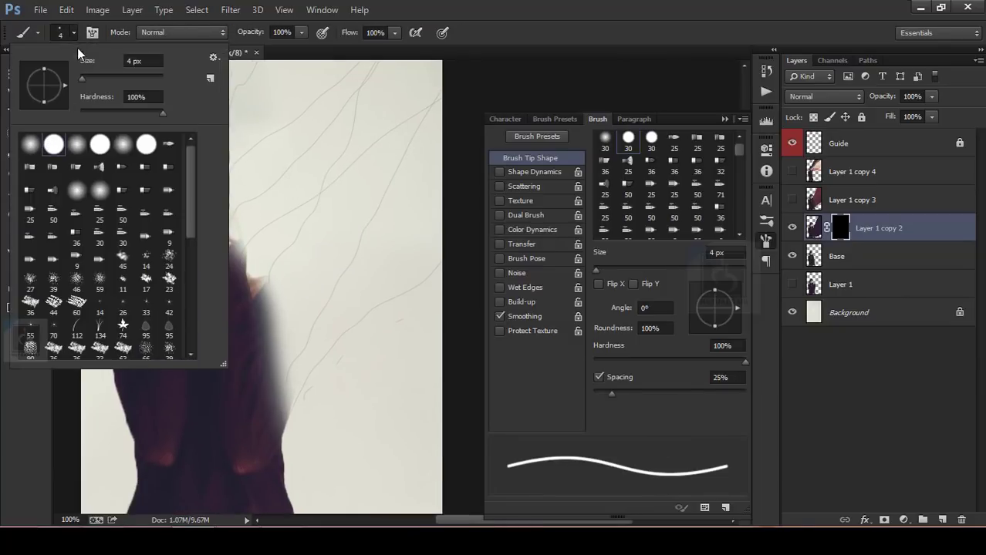
click(530, 175)
click(532, 175)
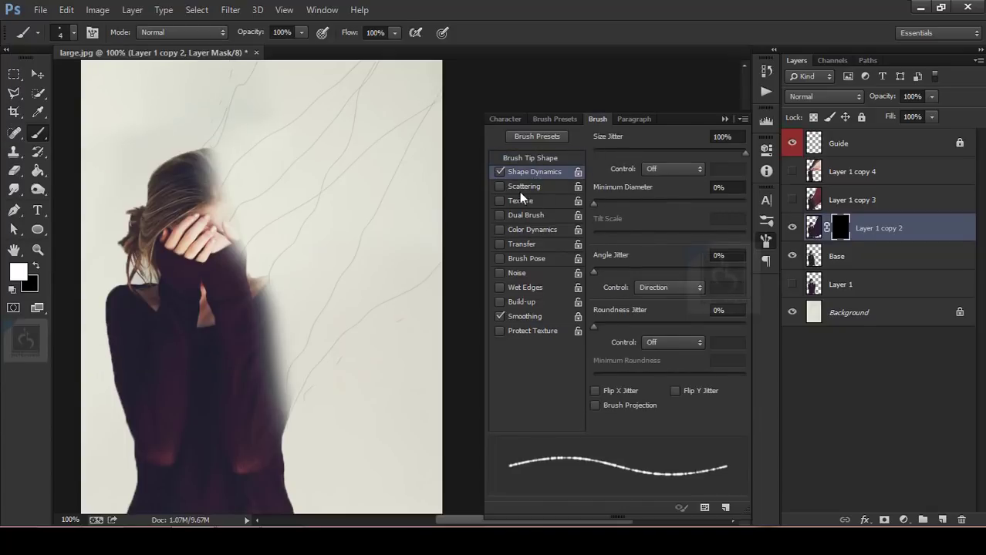
click(522, 191)
click(530, 158)
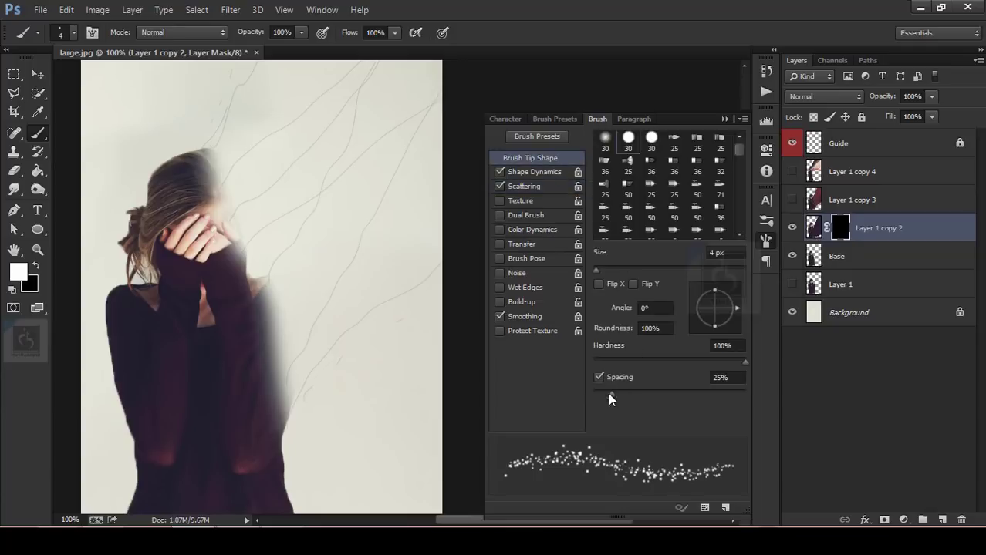
drag(608, 393, 695, 393)
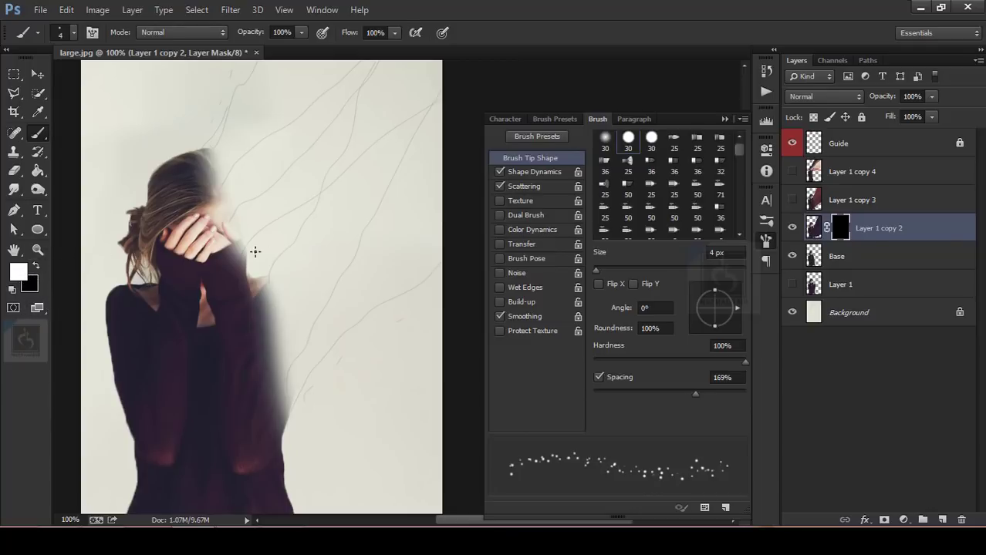
Set the brush spacing to 71% and paint scattered white dots on Layer 1 copy 2's mask along the faded outer arm and shoulder
mouse_move(265, 301)
mouse_down()
mouse_move(342, 204)
mouse_move(364, 141)
mouse_up()
key(ctrl+z)
drag(697, 398, 646, 392)
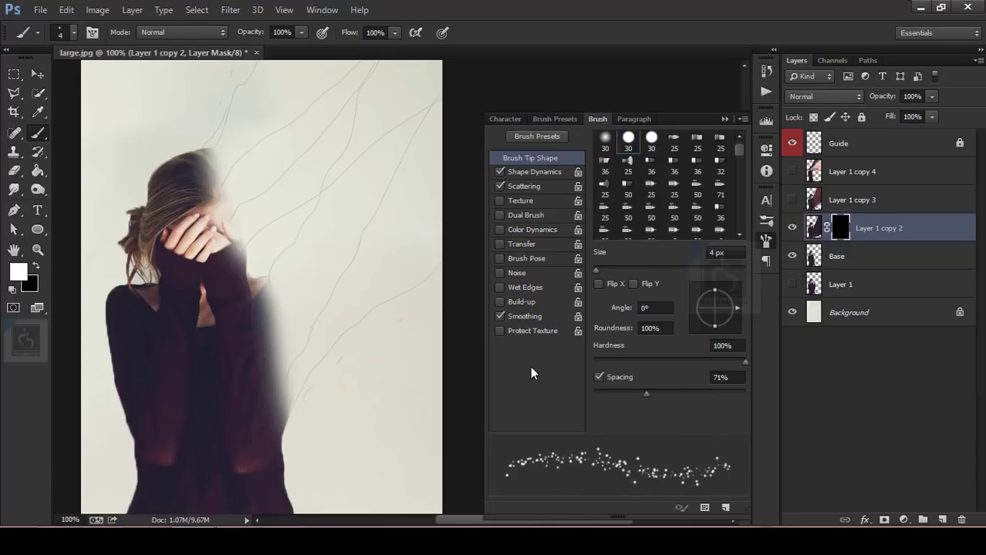
mouse_move(264, 310)
mouse_down()
mouse_move(267, 380)
mouse_move(257, 328)
mouse_up()
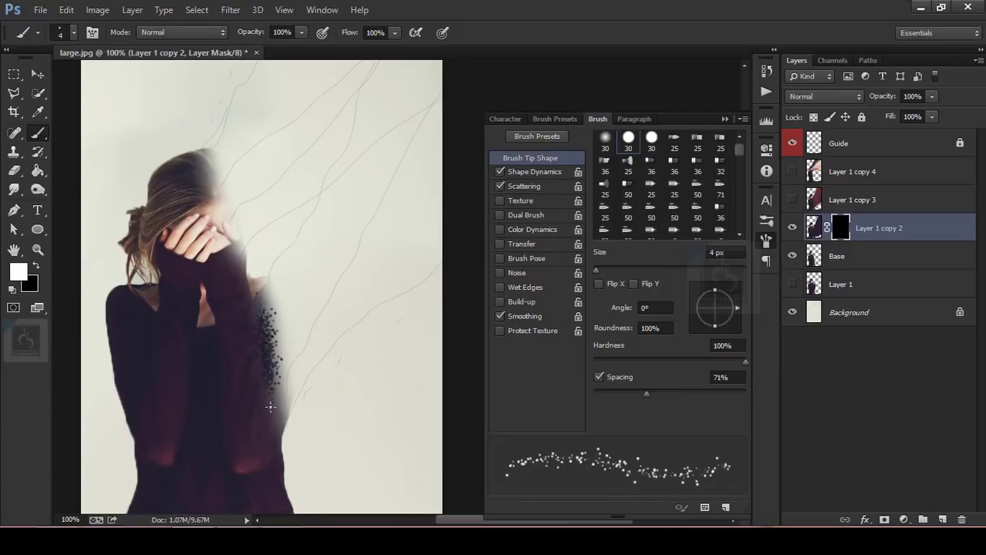
mouse_move(270, 407)
mouse_down()
mouse_move(278, 397)
mouse_move(281, 436)
mouse_move(274, 426)
mouse_up()
mouse_move(255, 317)
mouse_down()
mouse_move(263, 325)
mouse_move(264, 290)
mouse_up()
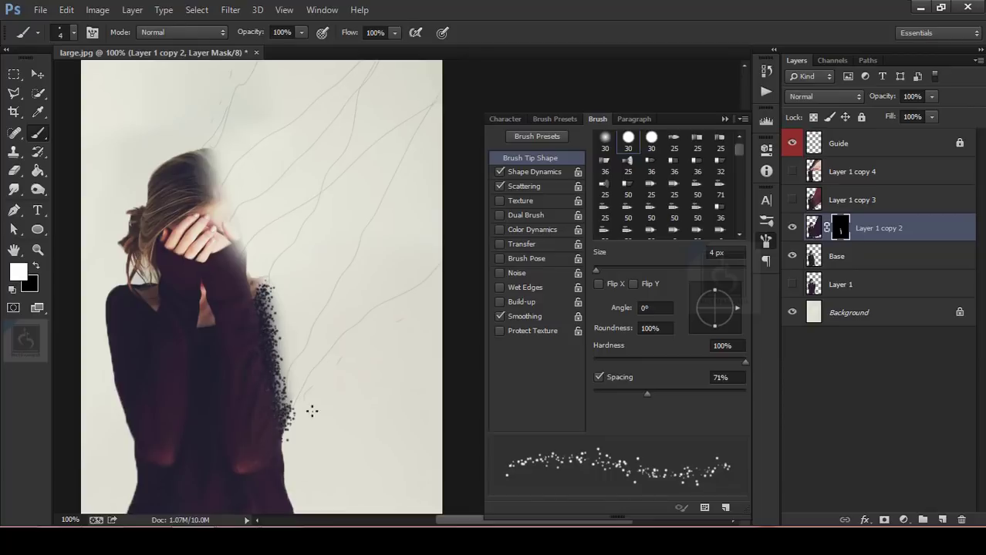
Set the brush spacing to 85% and paint more mask dots outward from the arm and up beside the shoulder
drag(647, 393, 656, 394)
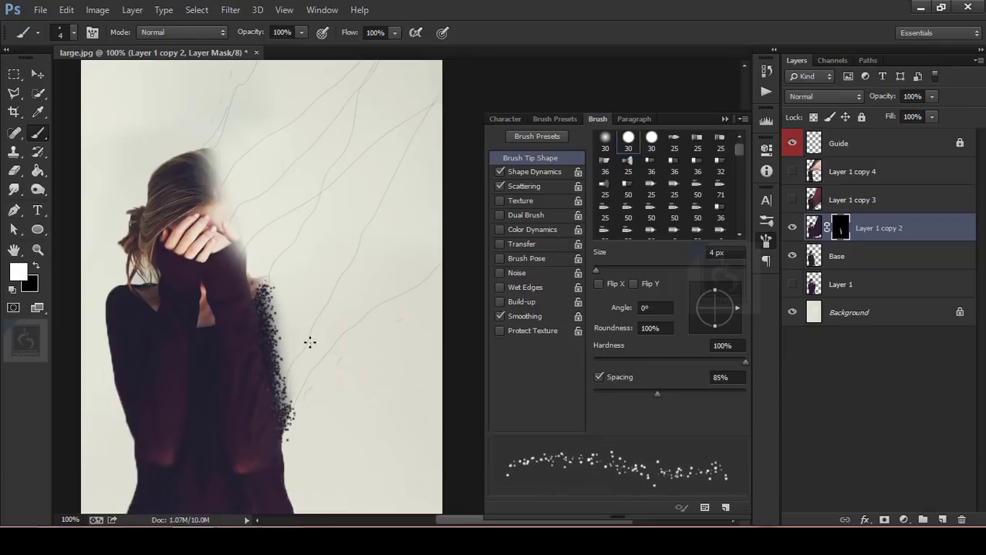
mouse_move(298, 356)
mouse_down()
mouse_move(292, 386)
mouse_move(293, 324)
mouse_move(279, 332)
mouse_move(312, 219)
mouse_move(275, 285)
mouse_move(287, 324)
mouse_up()
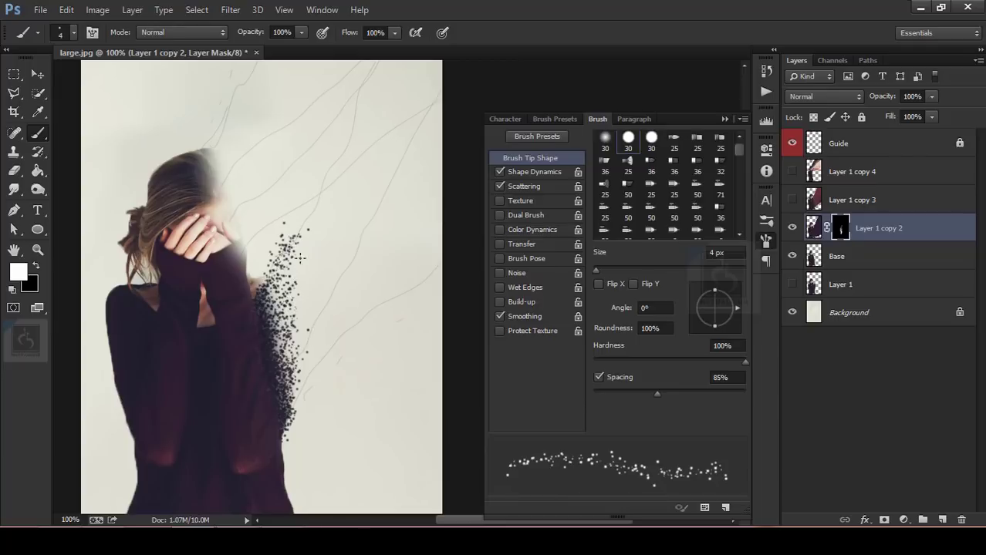
drag(282, 340, 272, 406)
drag(264, 289, 256, 350)
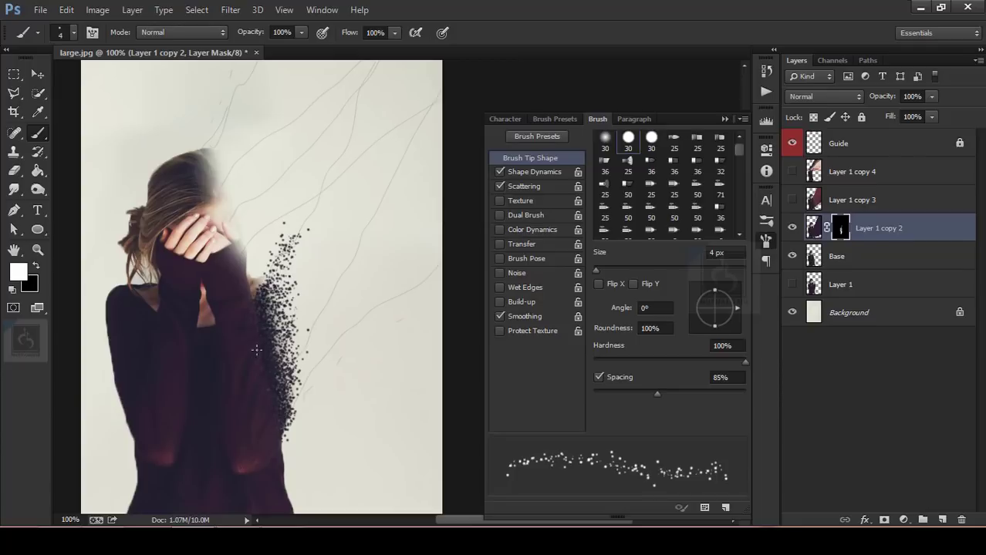
Set the brush spacing to 180% and paint sparse mask dots up along the guide line to the upper right and beside the arm
drag(661, 396, 712, 394)
drag(303, 252, 332, 183)
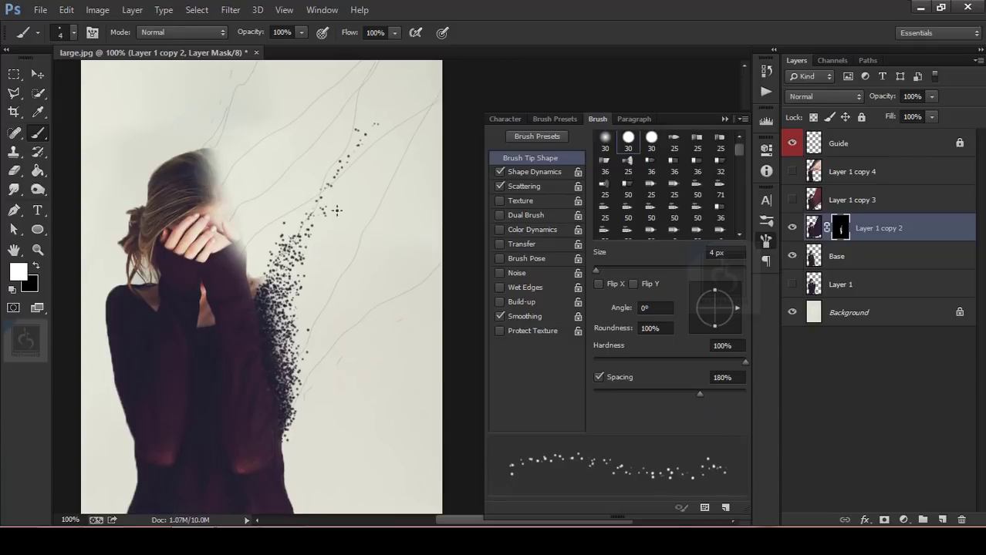
mouse_move(292, 360)
mouse_down()
mouse_move(326, 265)
mouse_move(323, 318)
mouse_up()
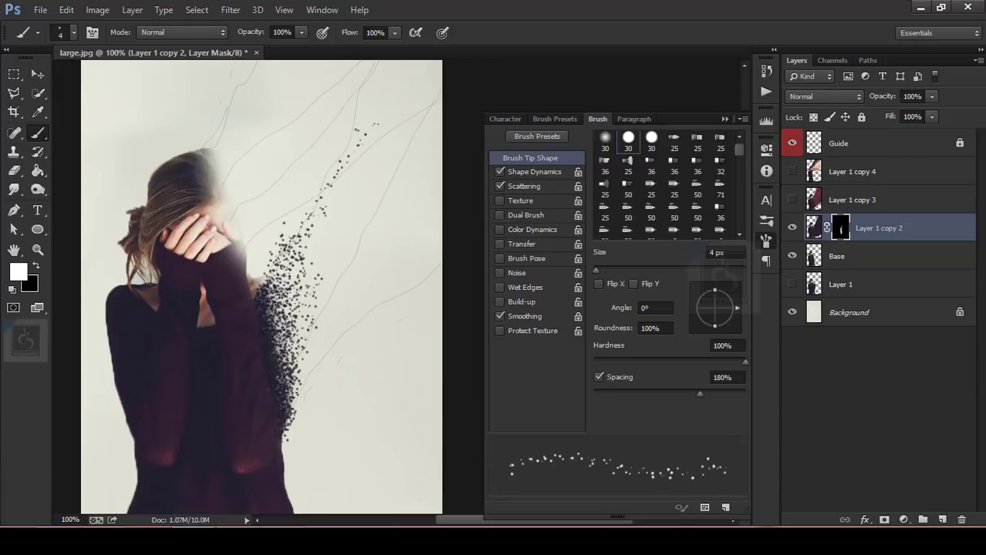
Paint more mask dots beside the arm, then sparser ones up to the photo's upper right corner with 1000% brush spacing
drag(291, 392, 311, 355)
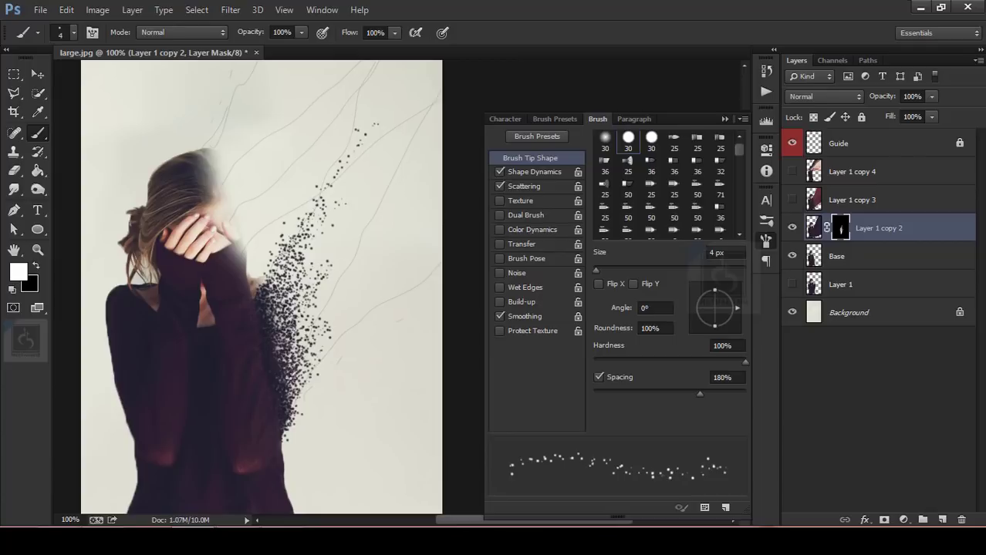
drag(327, 330, 309, 363)
drag(699, 394, 764, 373)
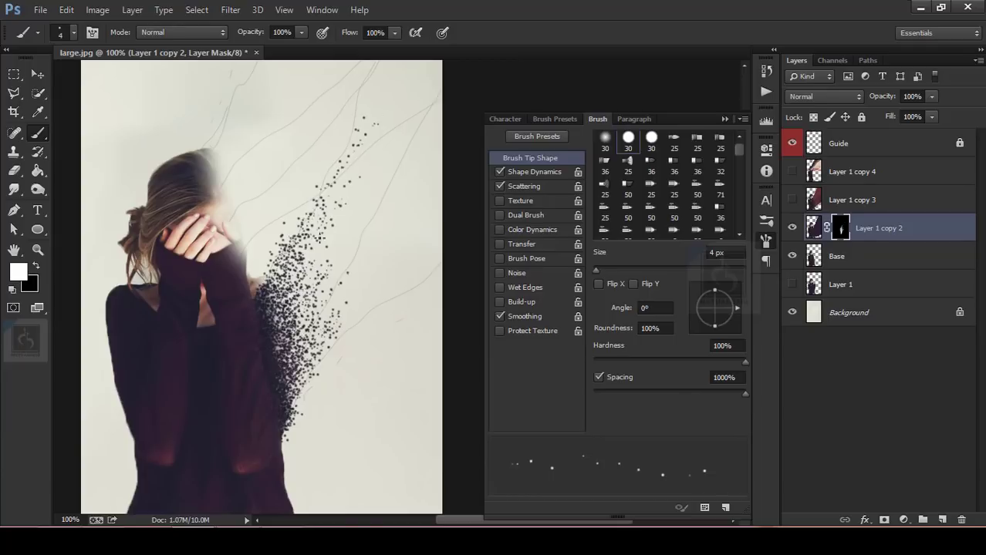
drag(319, 241, 387, 59)
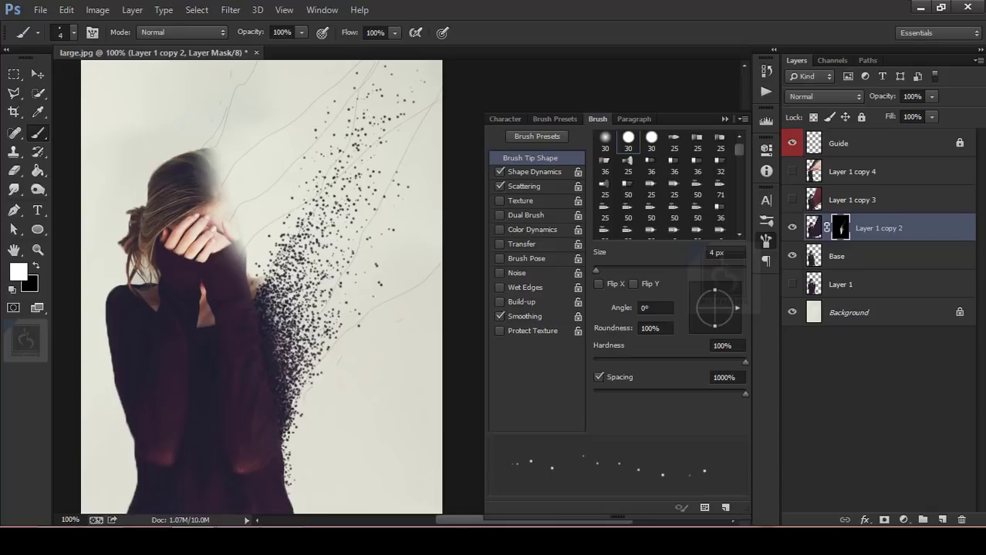
Make the Base layer active, reset the colours to black and white, and switch to the Eraser tool
key(F4)
key(ctrl+equal)
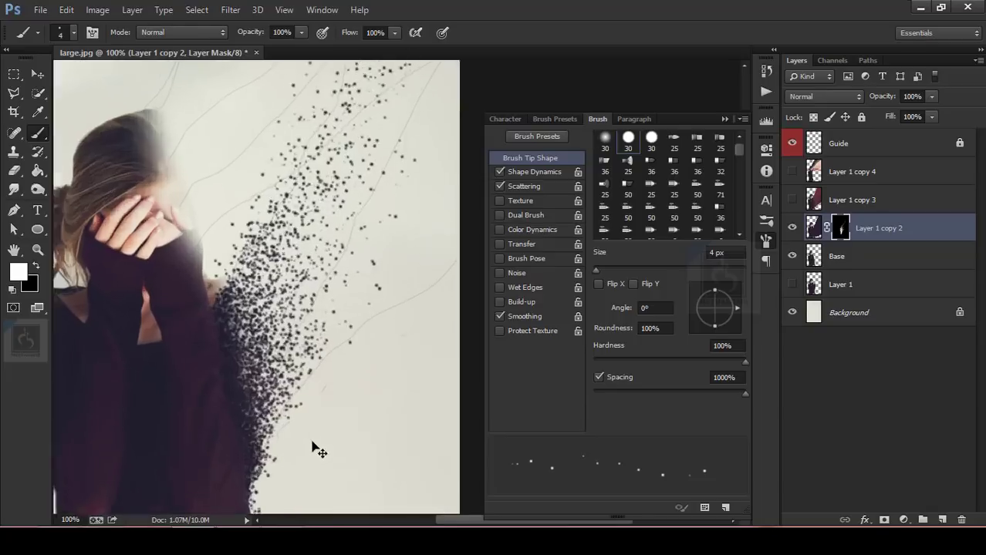
drag(358, 321, 371, 282)
key(bracketleft)
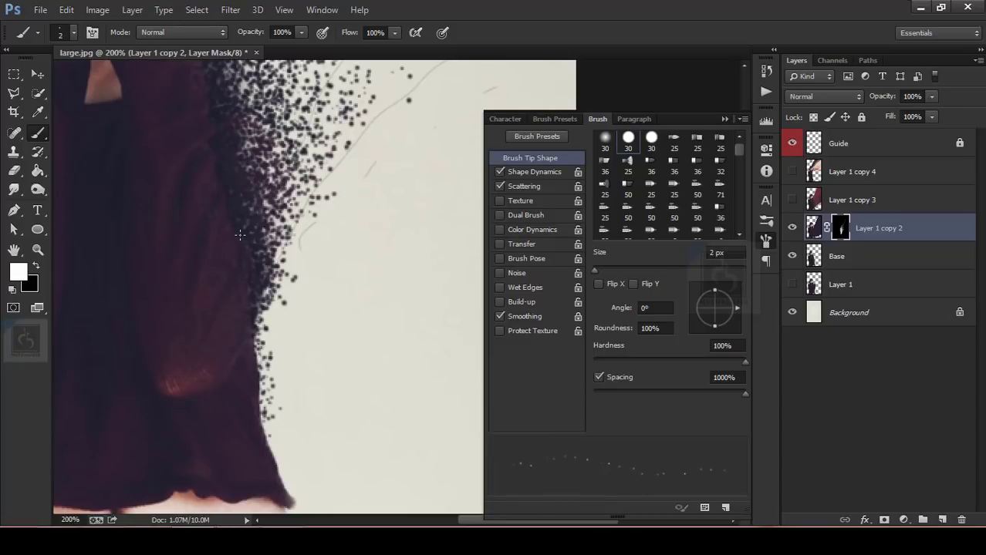
click(35, 265)
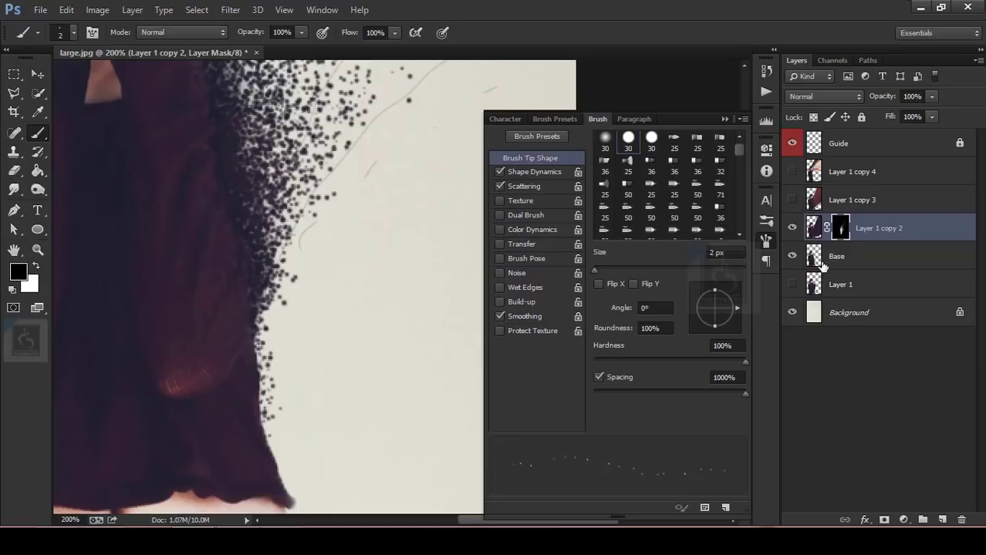
click(792, 256)
click(792, 256)
click(849, 256)
alt+click(237, 97)
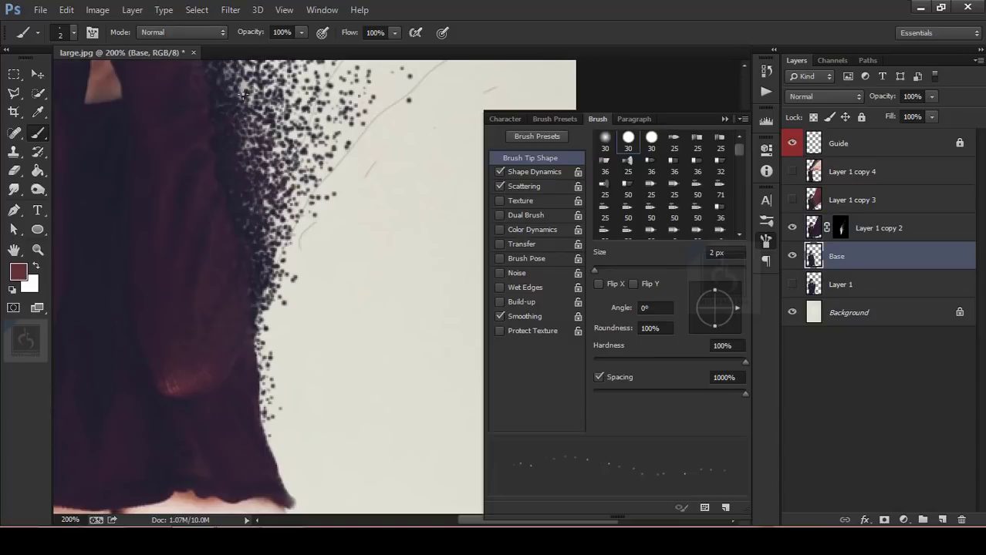
key(4)
key(8)
click(13, 290)
click(14, 210)
key(e)
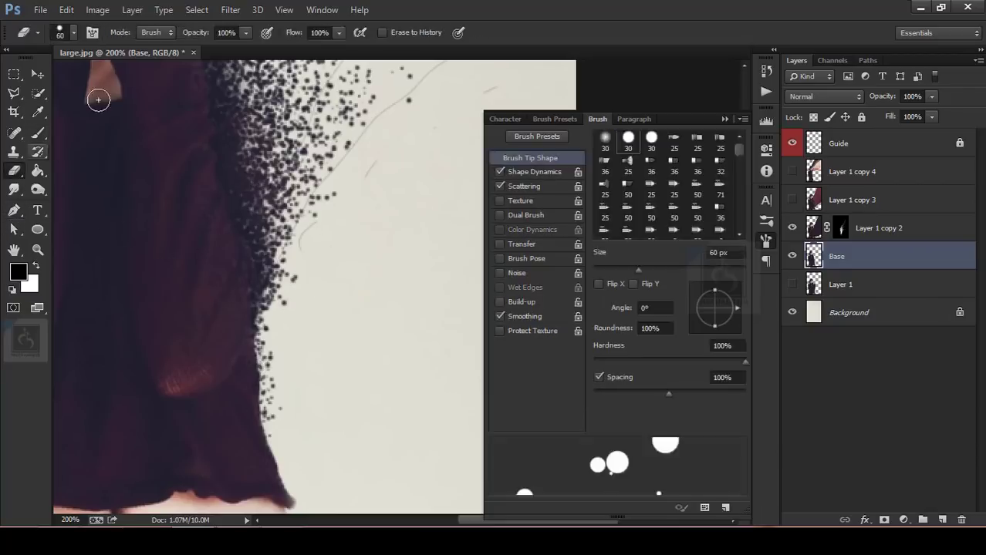
Try erasing a few scattered 7 px specks from the Base layer near the sleeve's lower outer edge
key(bracketleft)
key(bracketleft)
key(bracketleft)
key(bracketleft)
key(bracketleft)
key(bracketleft)
key(bracketleft)
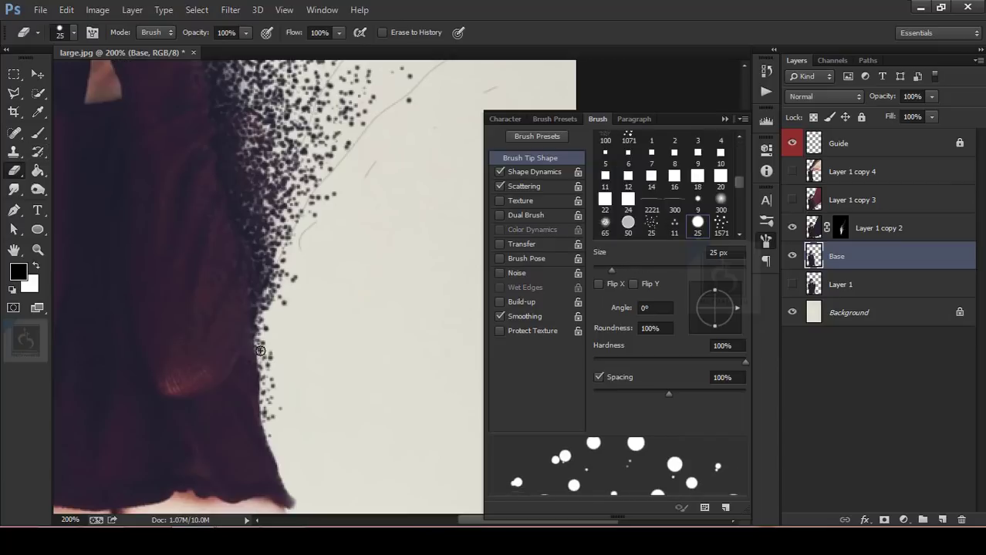
click(257, 351)
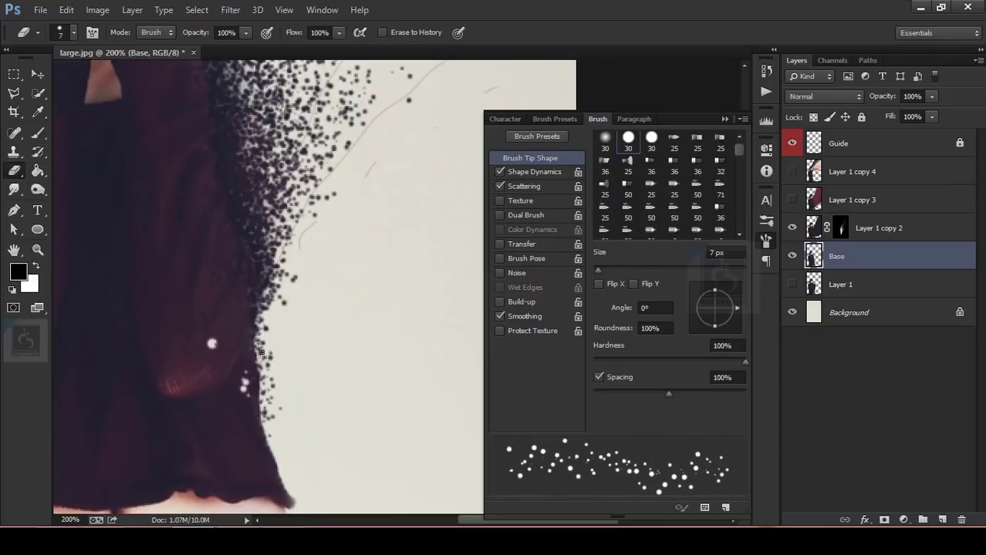
key(ctrl+z)
Erase fine scattered specks from the Base layer along the sleeve's outer edge, using 1, 2 and 3 px eraser sizes
key(bracketleft)
key(bracketleft)
key(bracketleft)
key(bracketleft)
key(bracketleft)
key(bracketleft)
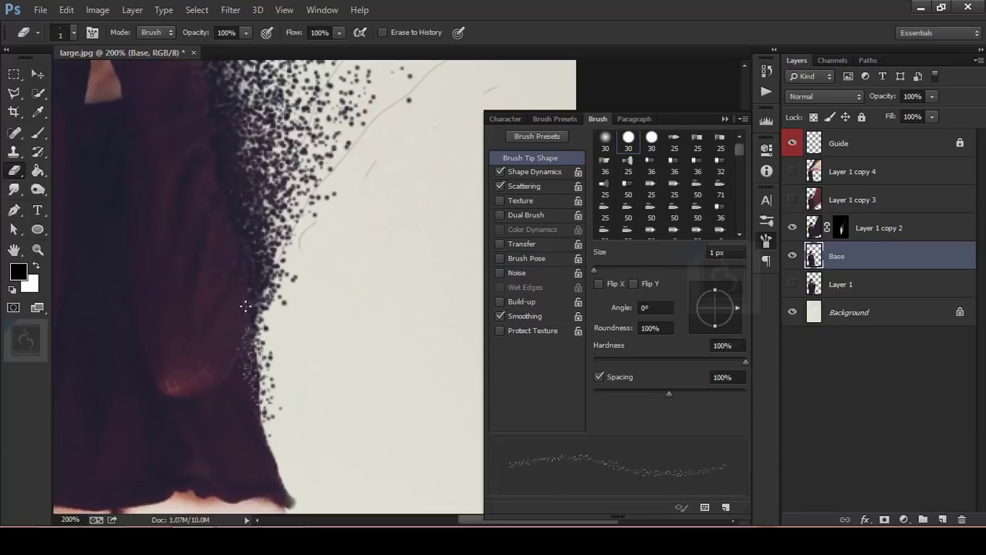
key(ctrl+minus)
key(bracketright)
key(ctrl+equal)
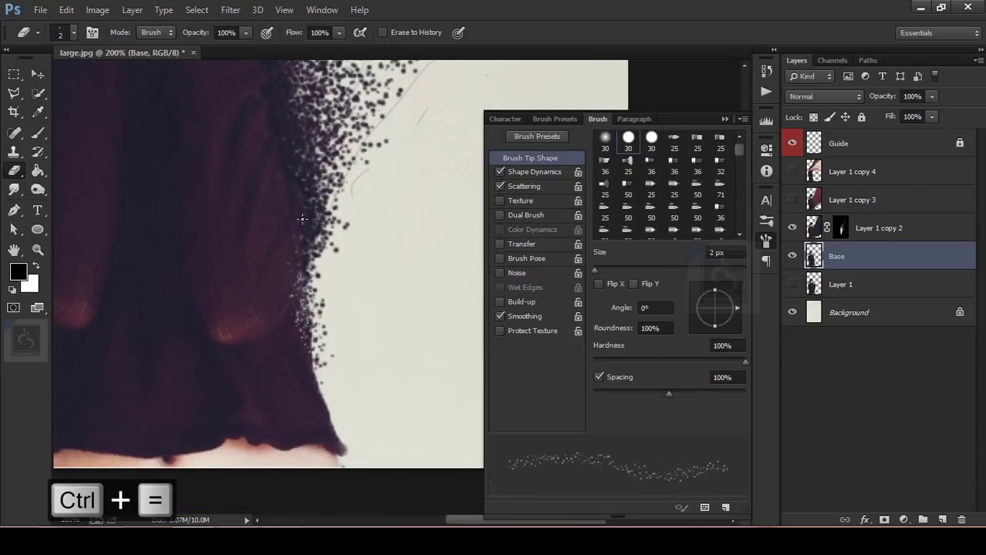
key(bracketright)
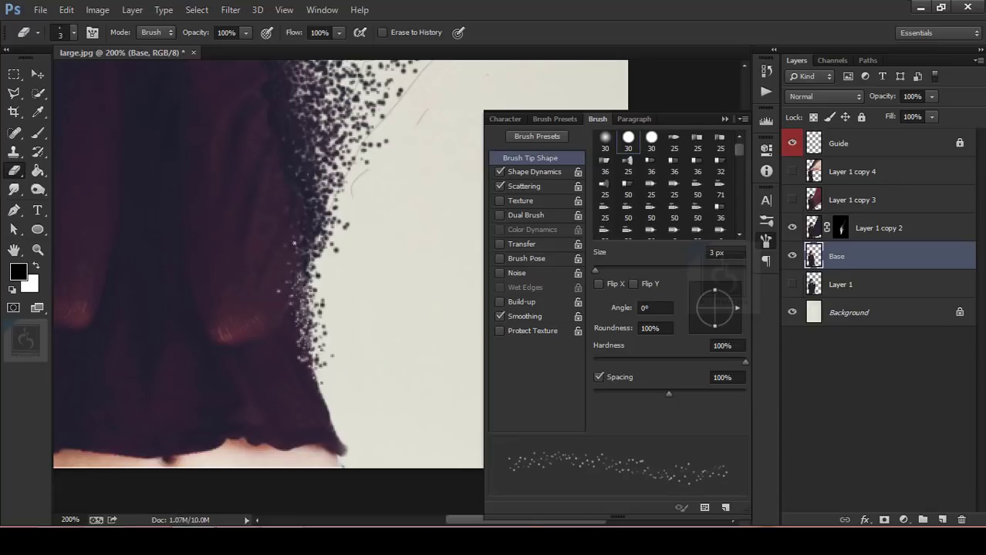
Try erasing larger 5 px specks from the Base layer higher up the outer arm
key(ctrl+minus)
key(ctrl+minus)
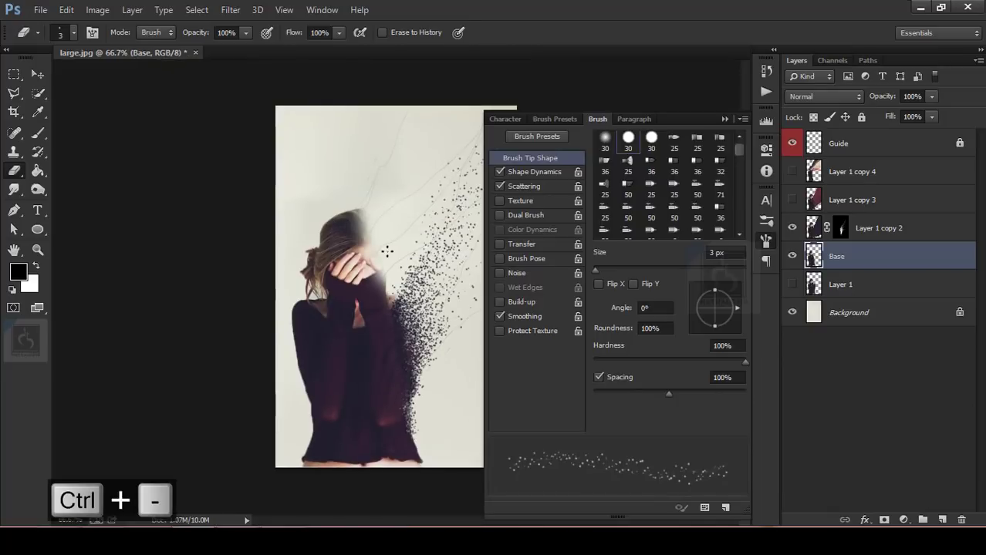
key(ctrl+equal)
key(bracketright)
key(bracketright)
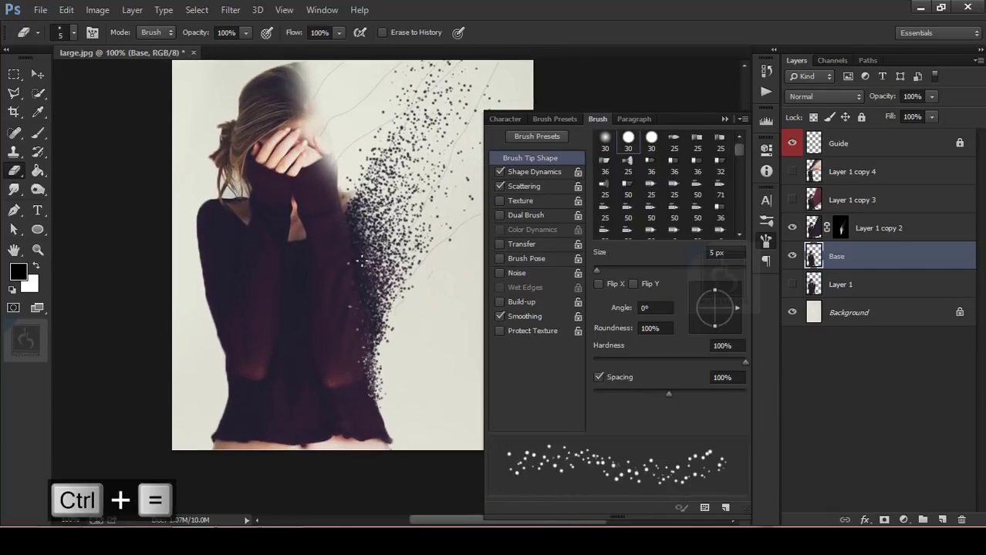
key(ctrl+z)
Reduce the eraser to 2 px and erase more fine specks along the sleeve's outer edge
key(bracketleft)
key(bracketleft)
key(bracketleft)
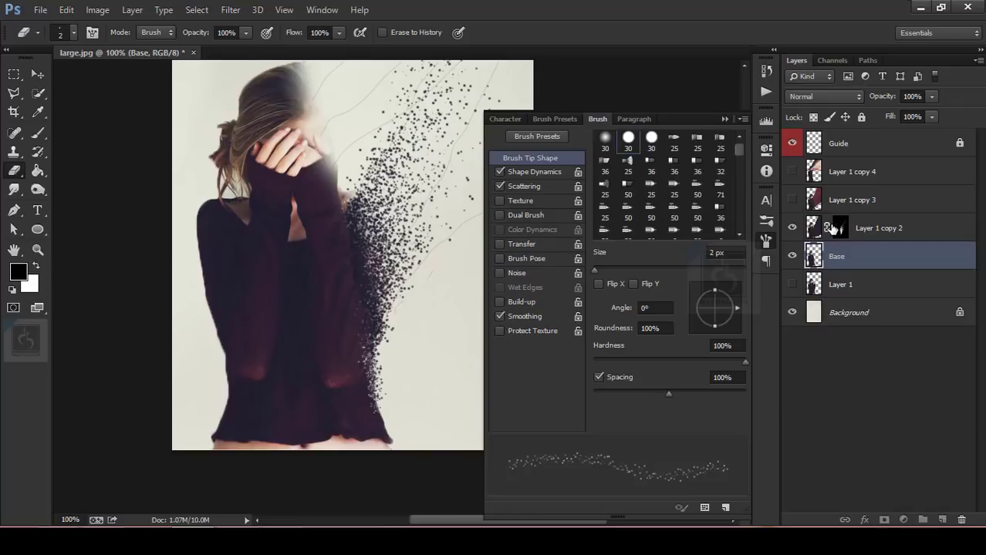
Return to Layer 1 copy 2's mask with a white brush, undo the trial stroke, and set the brush opacity to 100%
click(835, 226)
key(b)
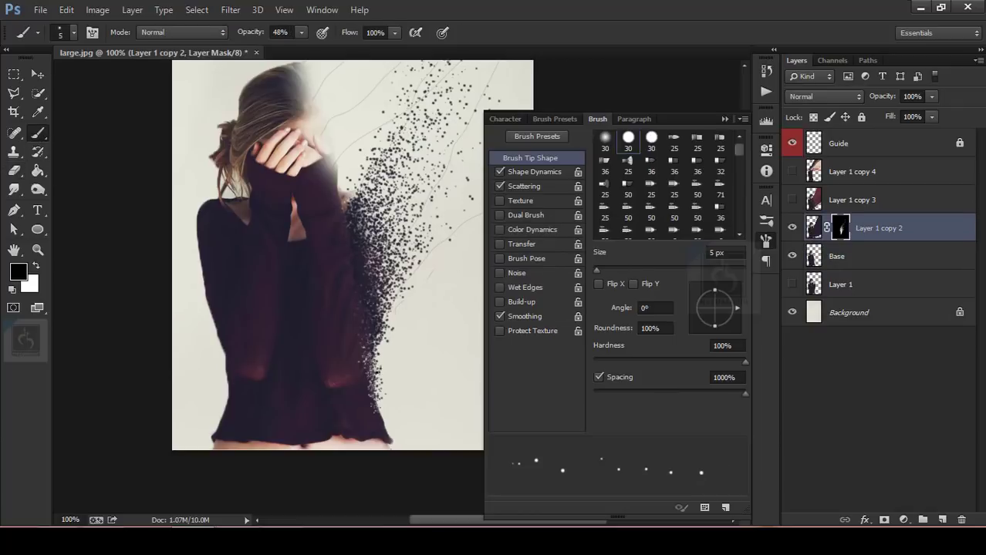
key(bracketright)
key(x)
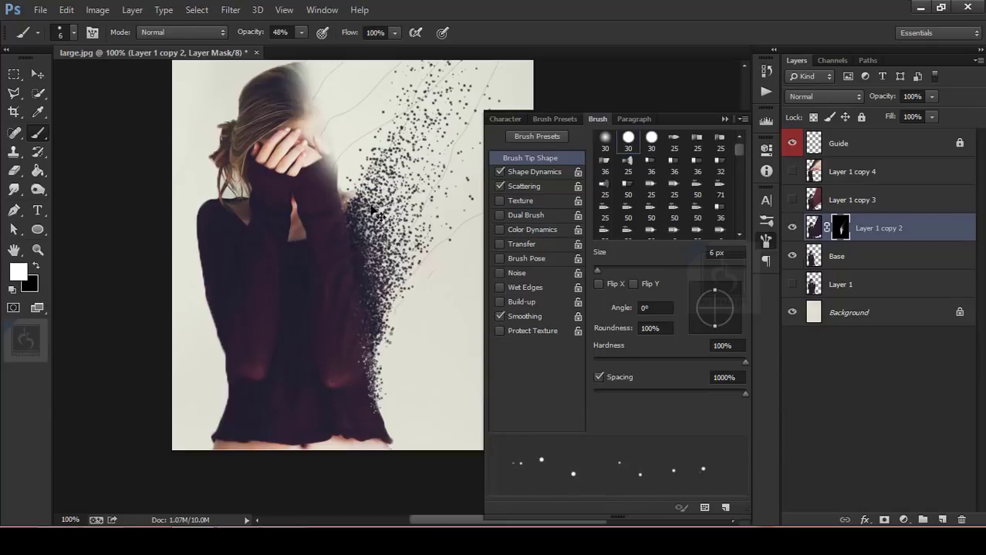
key(ctrl+z)
drag(250, 34, 432, 26)
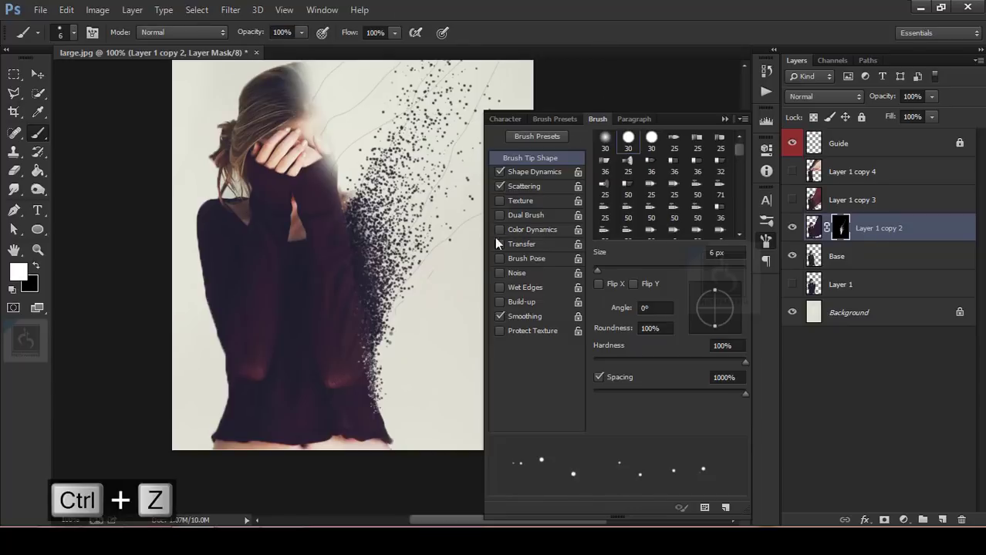
Paint small scattered dots on Layer 1 copy 2's mask around the particle trail with the brush reduced to 3 px and 2 px
key([)
key([)
key([)
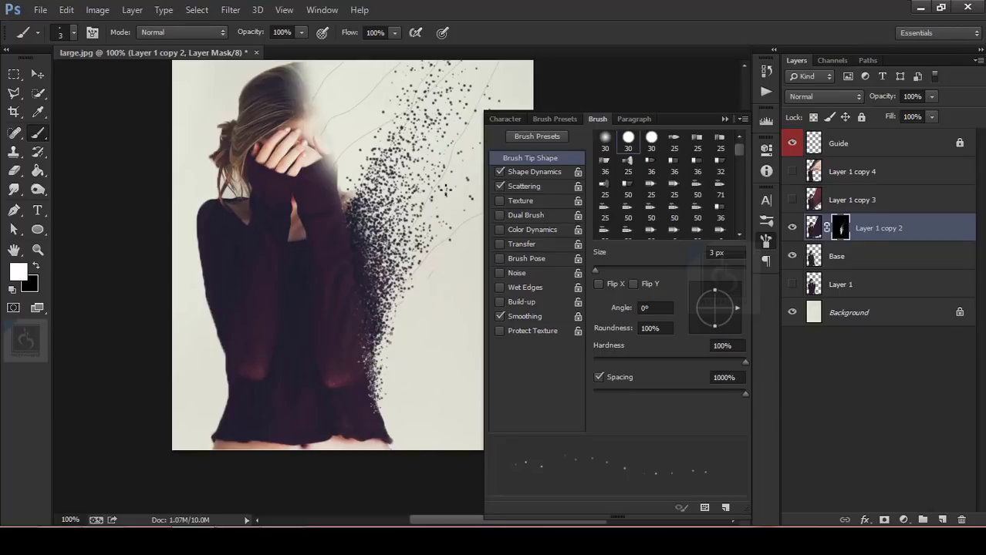
click(725, 119)
key(ctrl+minus)
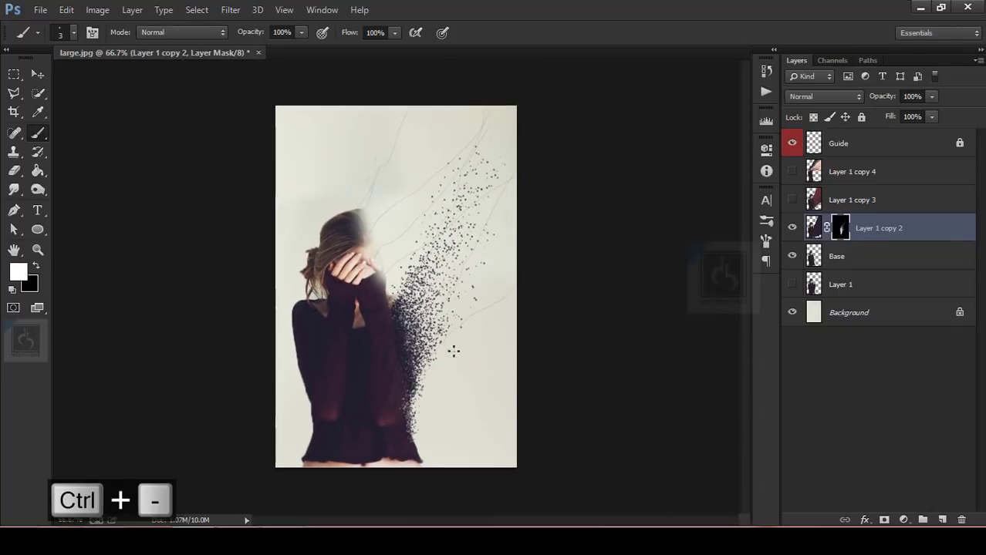
key(bracketright)
key(bracketright)
key(bracketleft)
key(bracketleft)
key(bracketleft)
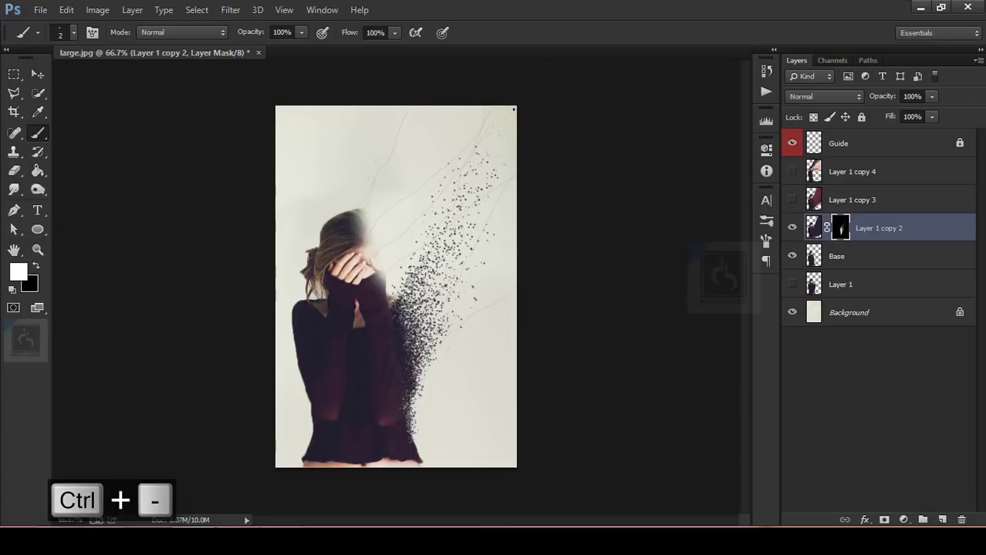
key(ctrl+equal)
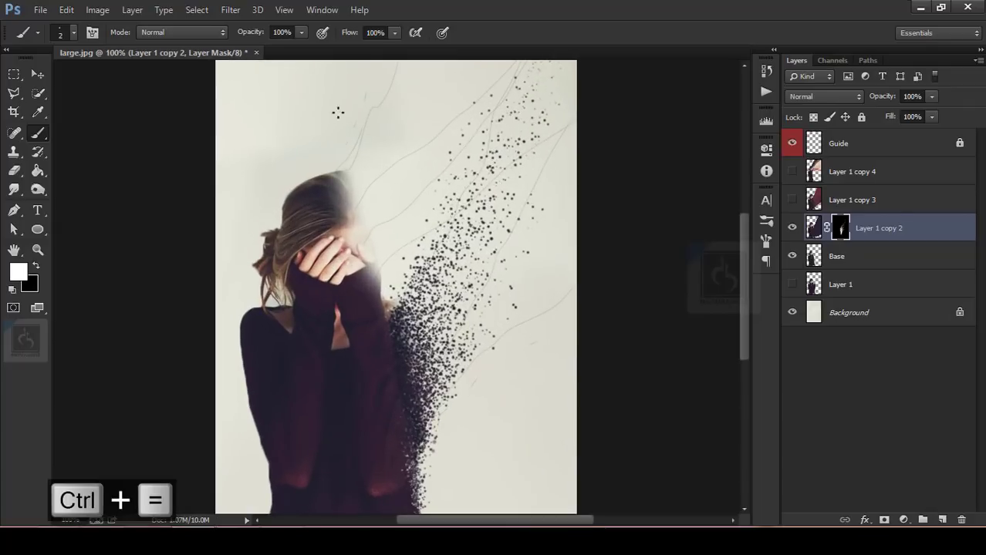
Paint finer dots among the upper particle trail on Layer 1 copy 2's mask, with the brush at 3 px and then 1 px
key(bracketright)
key(bracketright)
key(bracketright)
key(bracketright)
key(bracketright)
key(bracketright)
key(bracketright)
key(bracketright)
key(bracketleft)
key(bracketleft)
key(bracketleft)
key(bracketleft)
key(bracketleft)
key(bracketleft)
key(bracketleft)
key(bracketleft)
key(bracketleft)
key(bracketright)
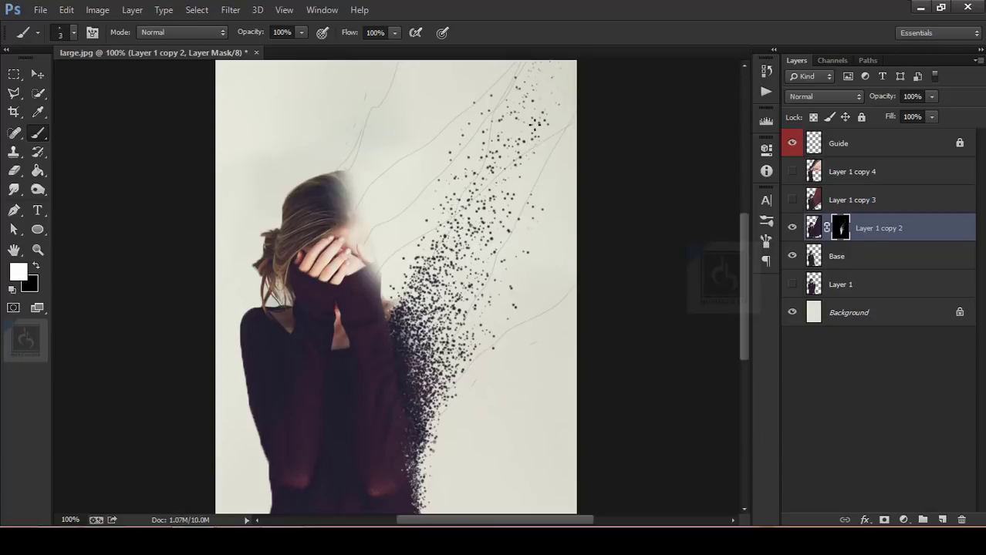
key(bracketleft)
key(bracketleft)
key(bracketleft)
key(bracketleft)
Show Layer 1 copy 3 and hide its content with a black layer mask
click(792, 199)
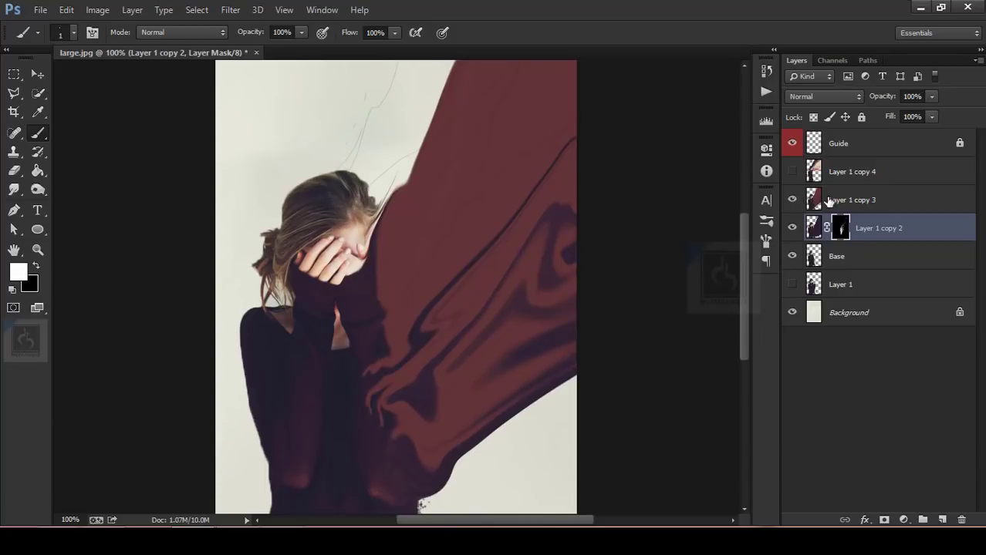
click(841, 202)
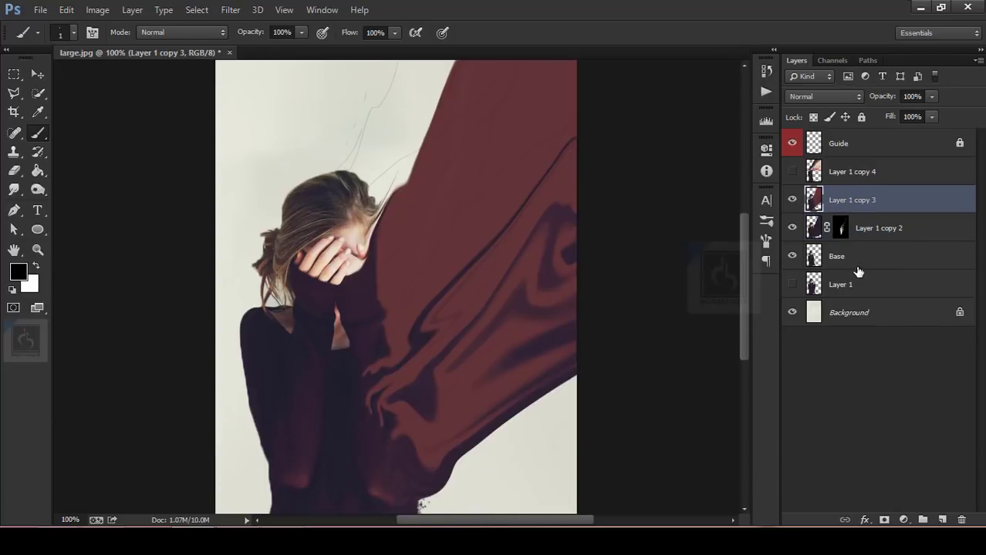
alt+click(885, 521)
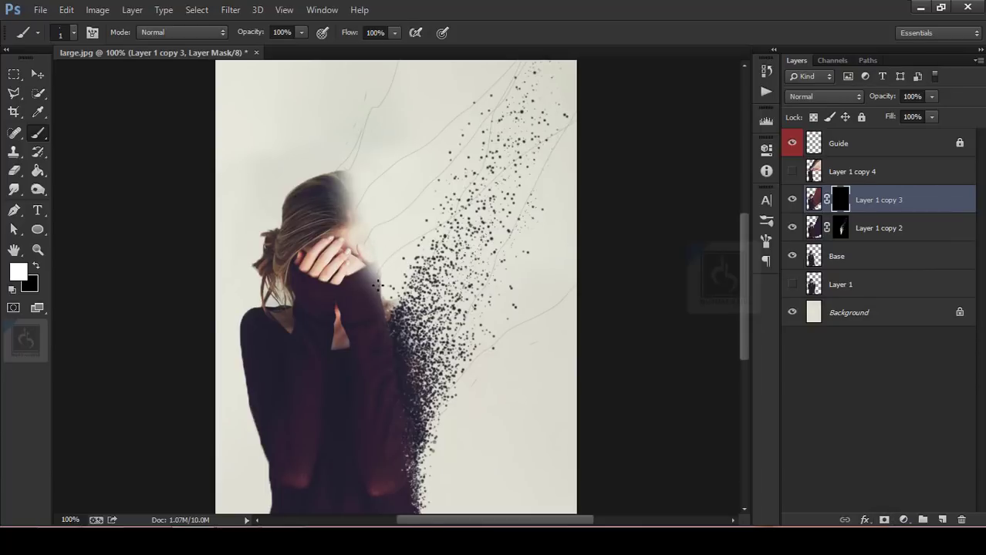
Paint scattered 5 px white dots on Layer 1 copy 3's mask beside the hands and forearm
key(bracketright)
key(bracketright)
key(bracketright)
key(bracketright)
key(bracketright)
drag(390, 257, 383, 265)
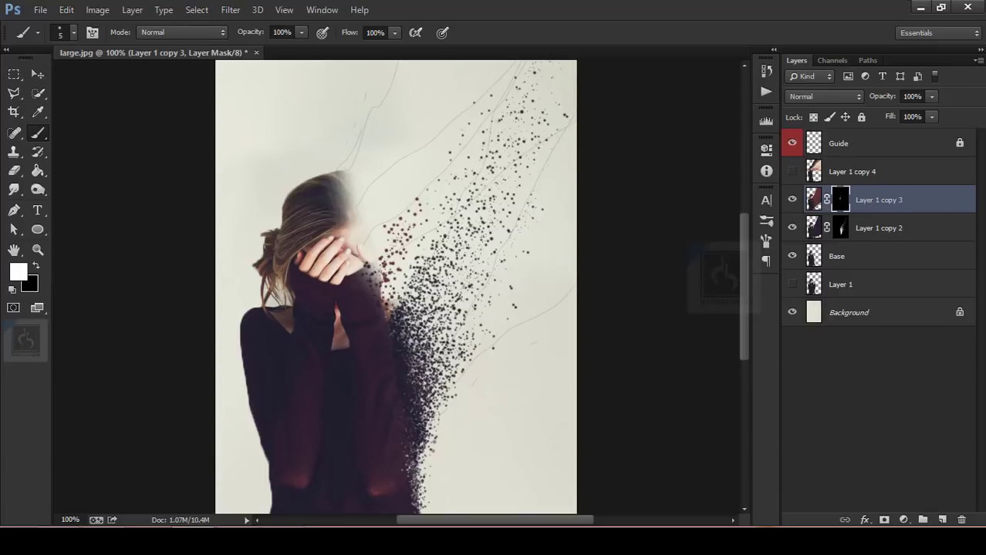
Try painting denser mask dots beside the forearm with the brush spacing at 36%
click(766, 241)
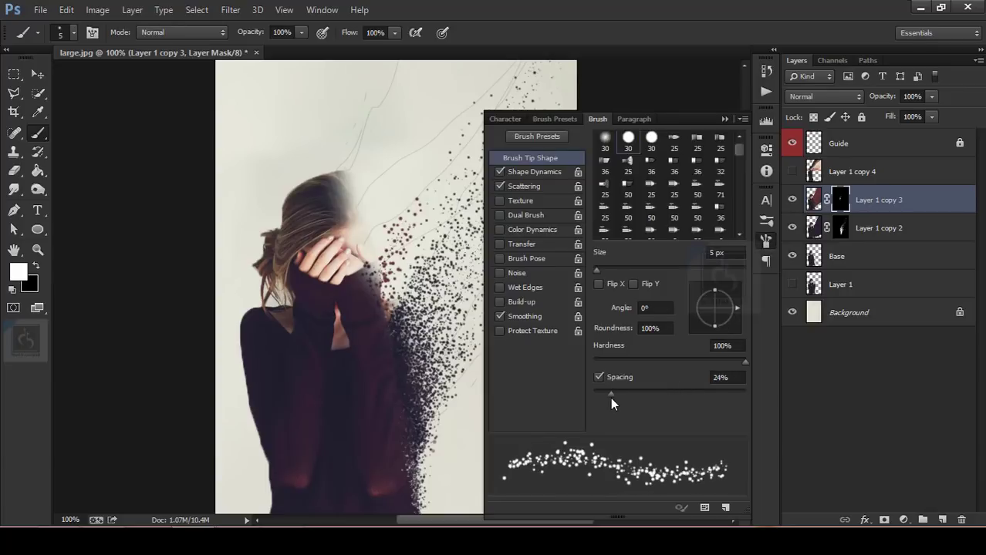
drag(611, 398, 621, 398)
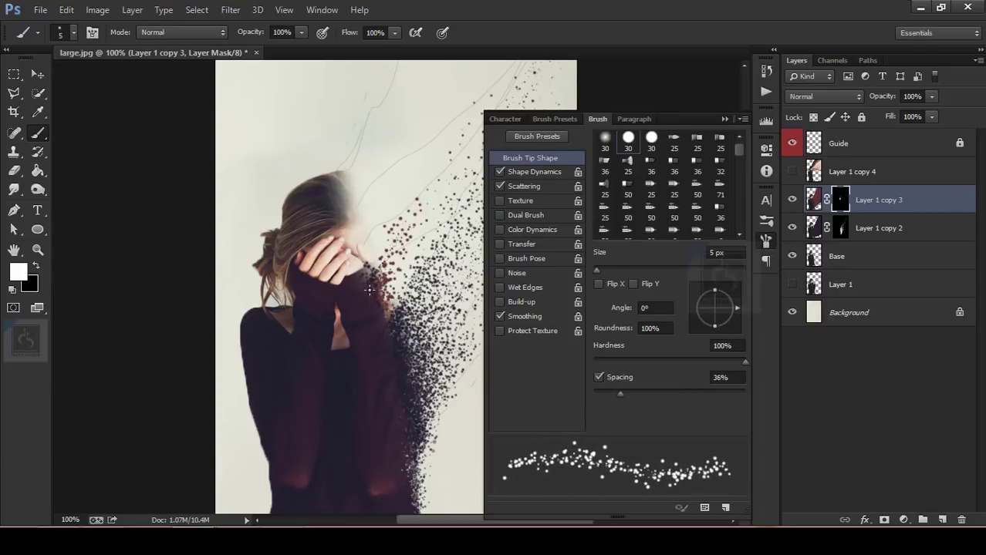
key(ctrl+z)
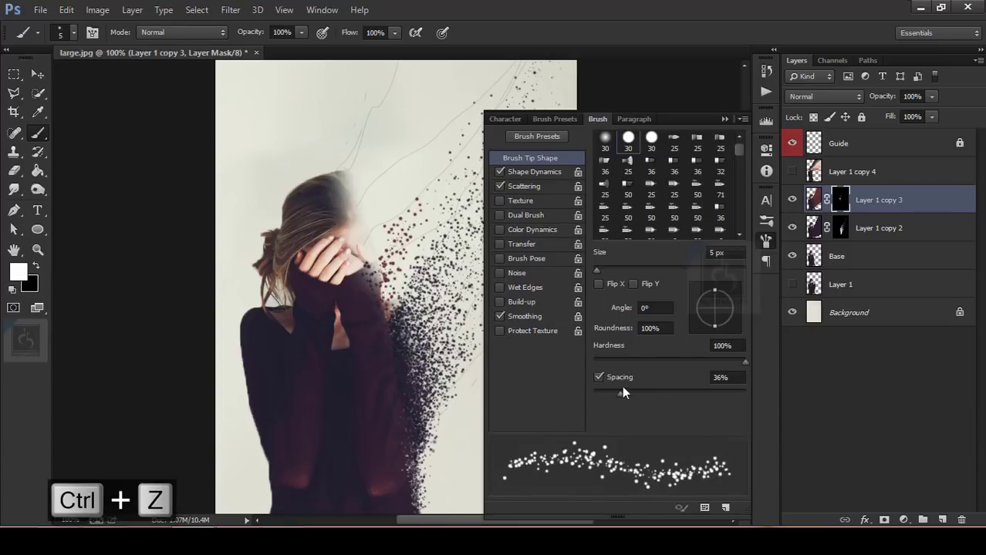
Set the brush spacing to 130% and paint 5 px and 2 px dots on Layer 1 copy 3's mask down the outer sleeve
drag(621, 392, 680, 391)
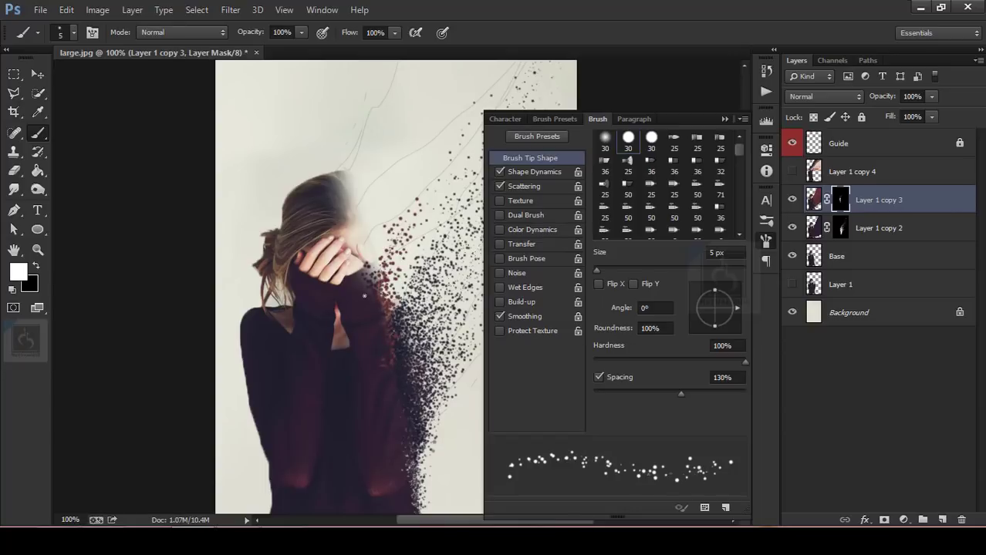
key(bracketleft)
key(bracketleft)
key(bracketleft)
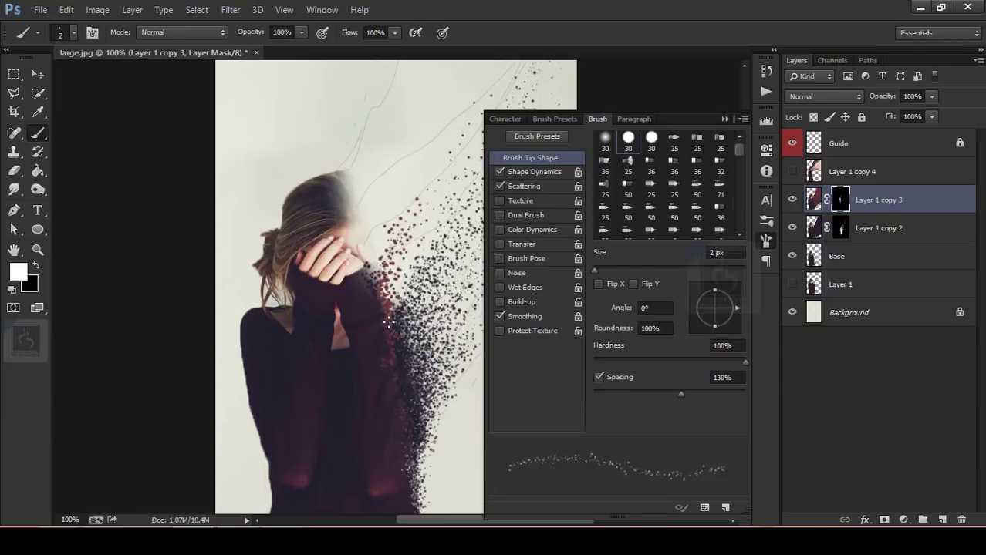
Set the brush spacing to 452% and paint 4 px dots on Layer 1 copy 3's mask beside the forearm
mouse_move(401, 282)
mouse_down()
mouse_move(426, 229)
mouse_move(391, 289)
mouse_move(432, 202)
mouse_up()
key(ctrl+z)
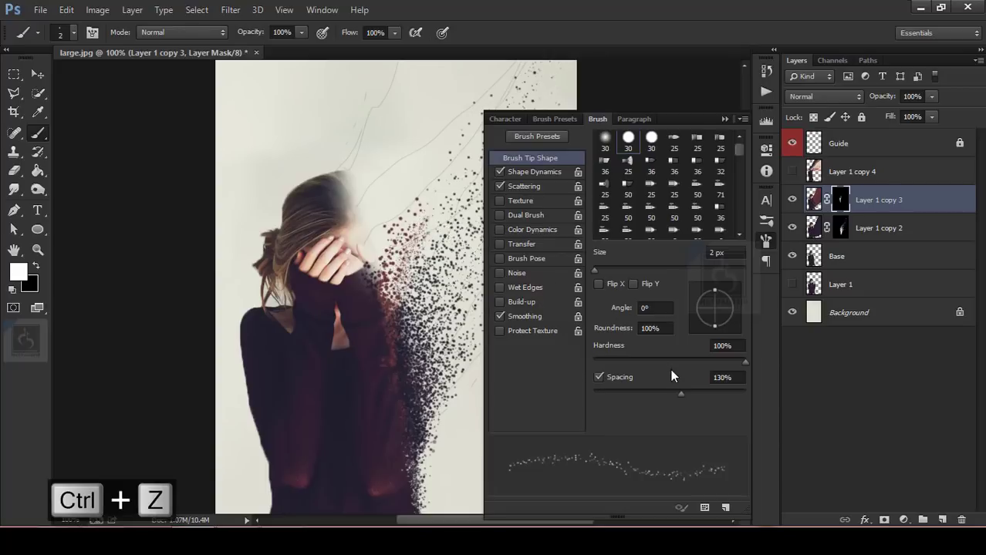
drag(680, 394, 727, 393)
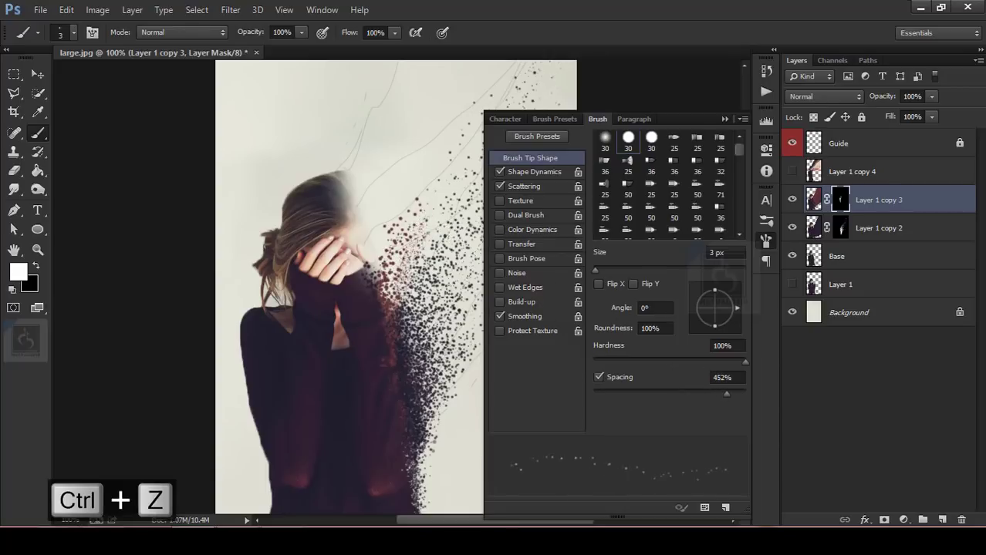
key(bracketright)
key(bracketright)
click(723, 118)
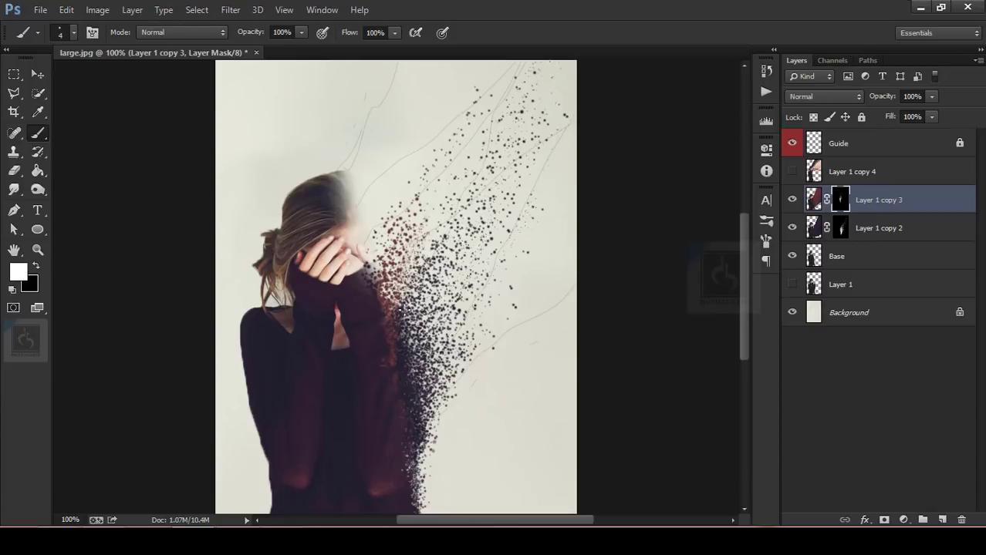
drag(406, 284, 403, 307)
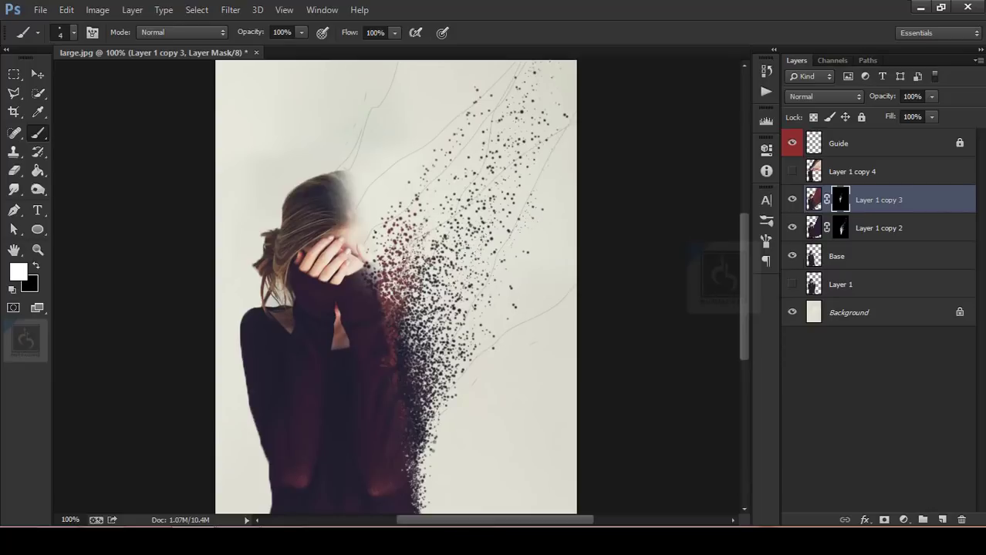
drag(394, 266, 388, 280)
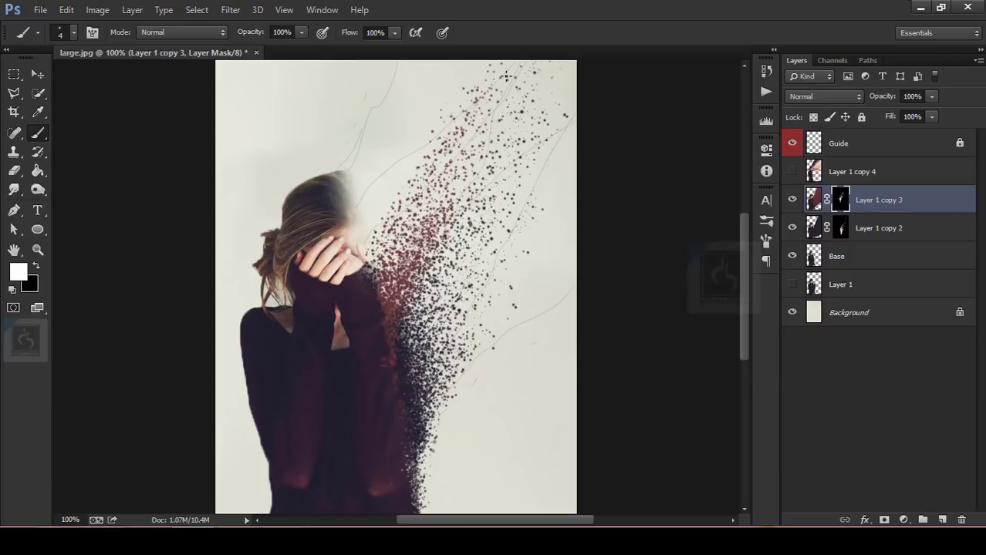
Fill in more 3 px and 4 px dots on Layer 1 copy 3's mask along the red particle trail
key(ctrl+minus)
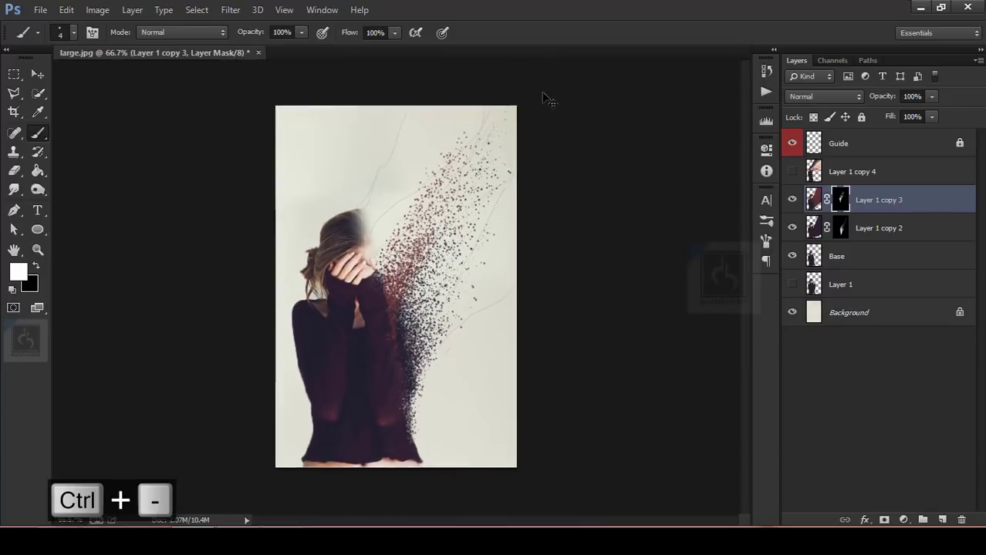
key(ctrl+minus)
key(ctrl+plus)
key(ctrl+plus)
key(ctrl+plus)
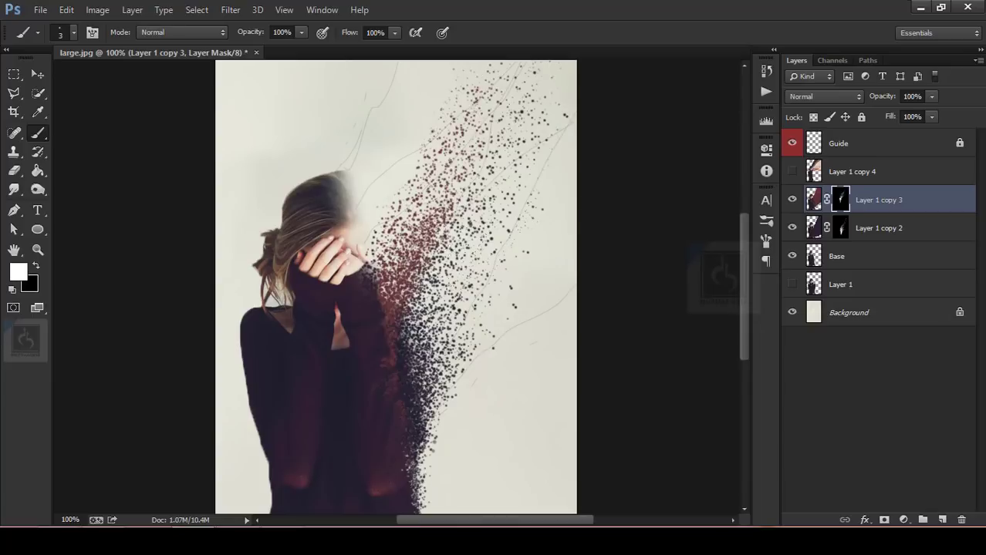
key(bracketright)
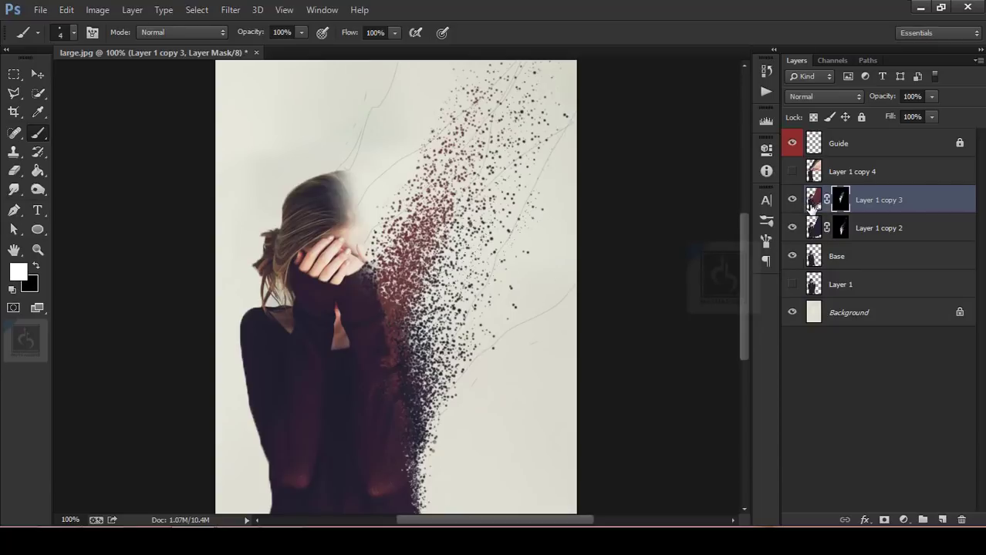
Erase scattered 2 px dots from Layer 1 copy 3's image, not its mask, along the outer sleeve
click(812, 203)
click(15, 172)
key(ctrl+equal)
key(ctrl+equal)
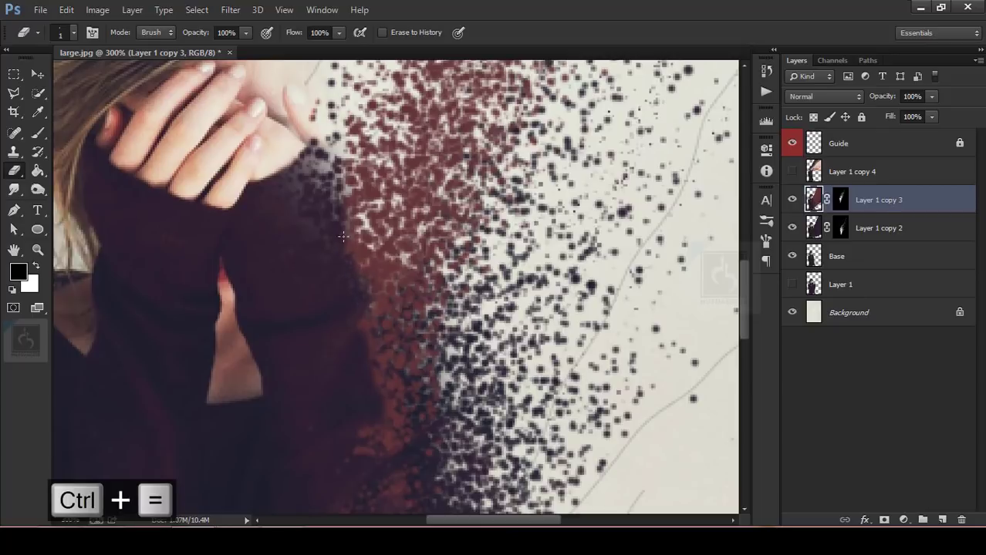
key(bracketright)
key(bracketright)
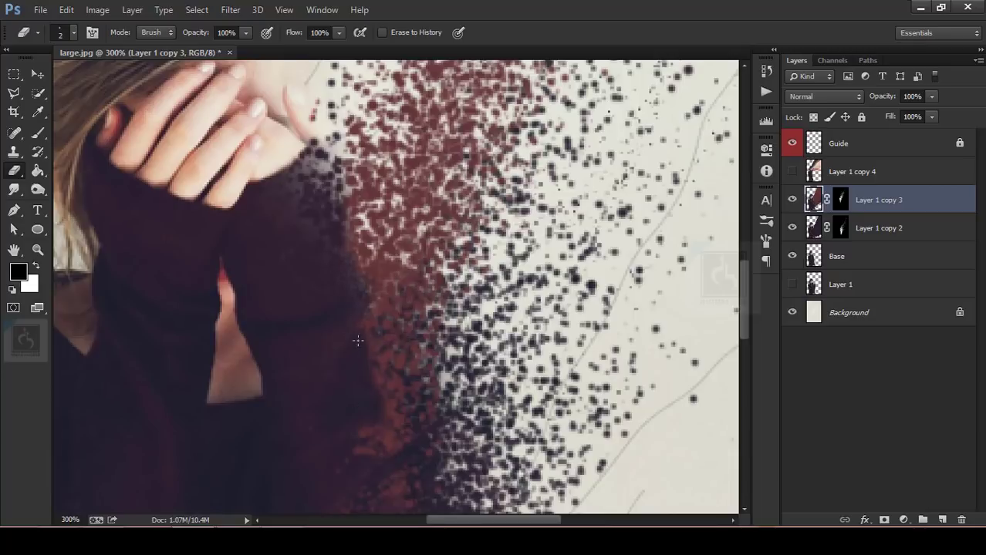
key(ctrl+minus)
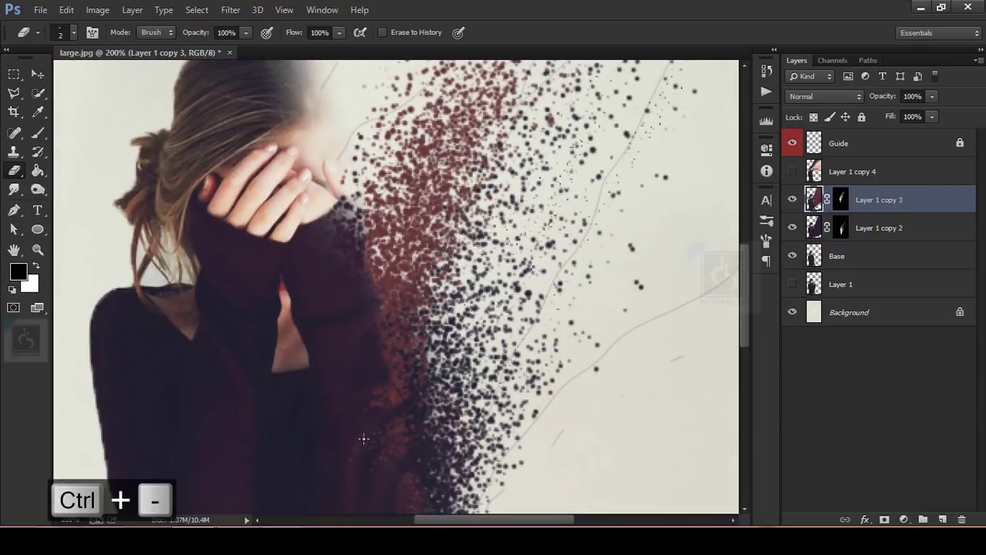
drag(393, 411, 386, 287)
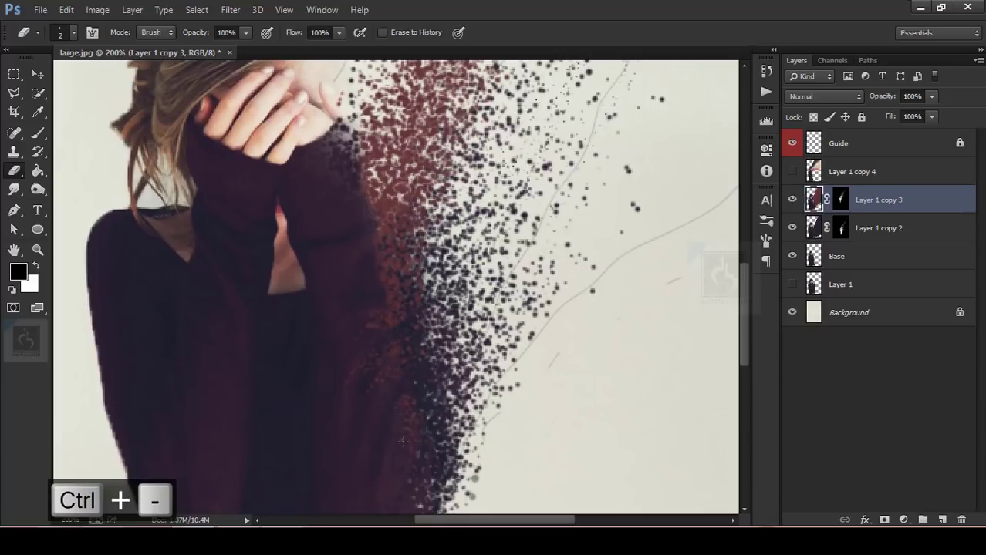
key(ctrl+minus)
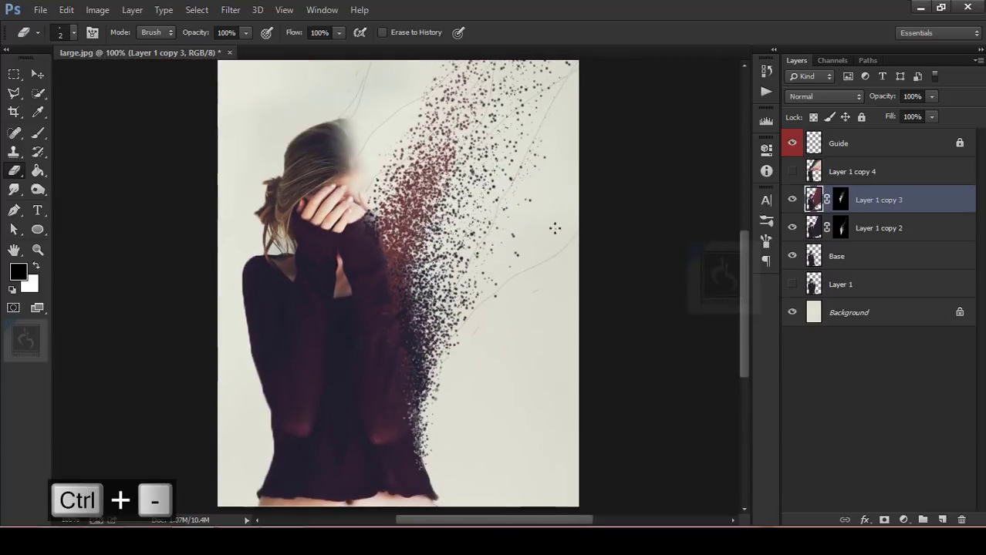
Switch back to the Brush tool and make Layer 1 copy 3's image the painting target
click(840, 200)
key(x)
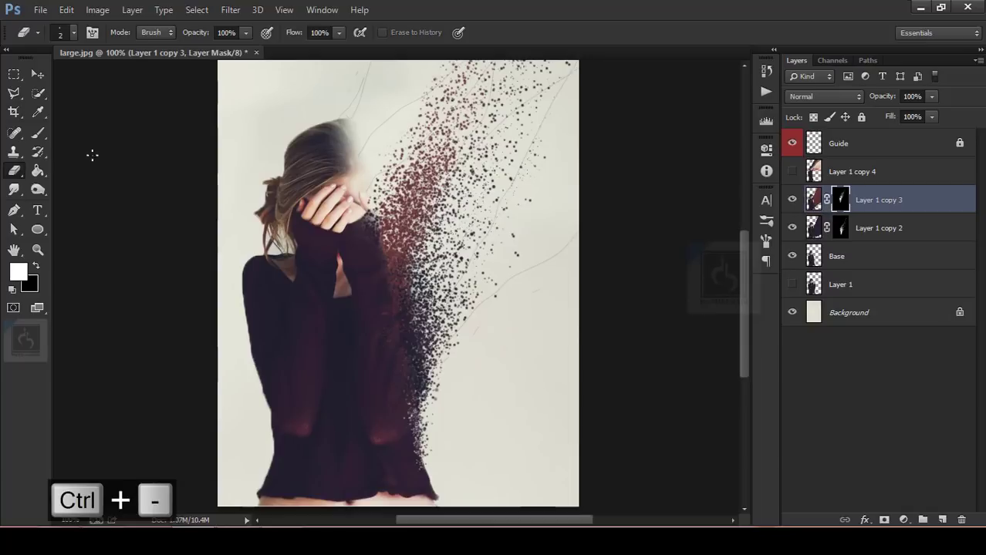
click(38, 134)
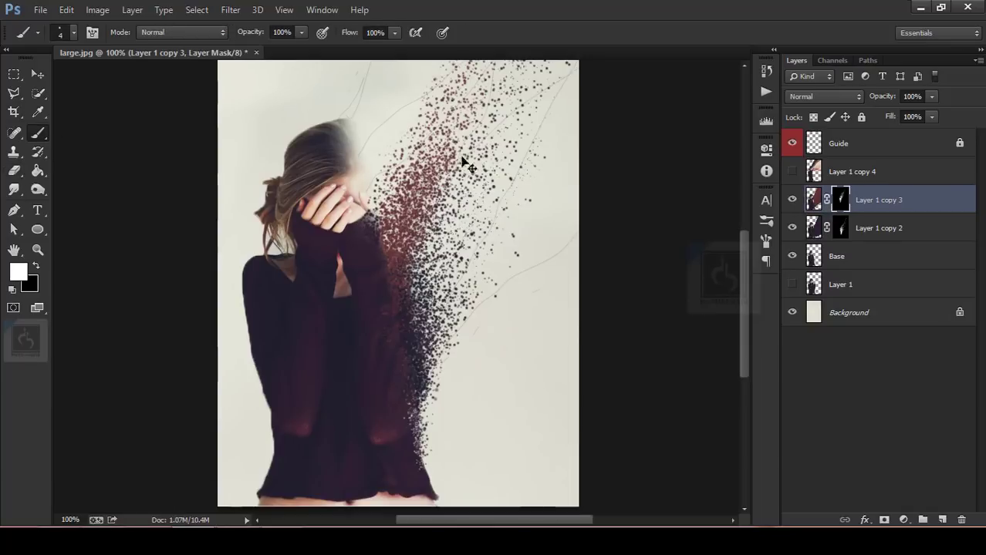
key(ctrl+0)
key(ctrl+equal)
key(ctrl+equal)
key(ctrl+equal)
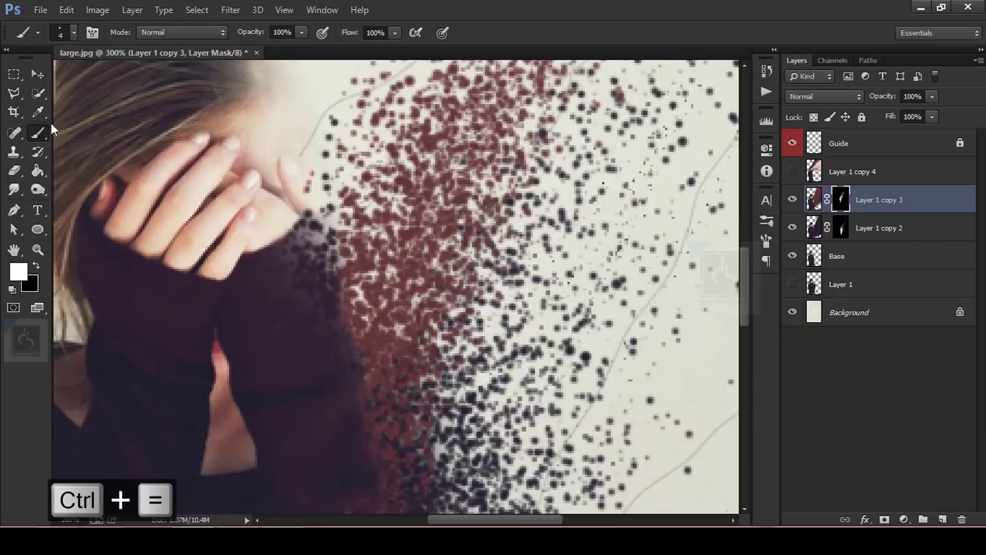
click(813, 202)
key(x)
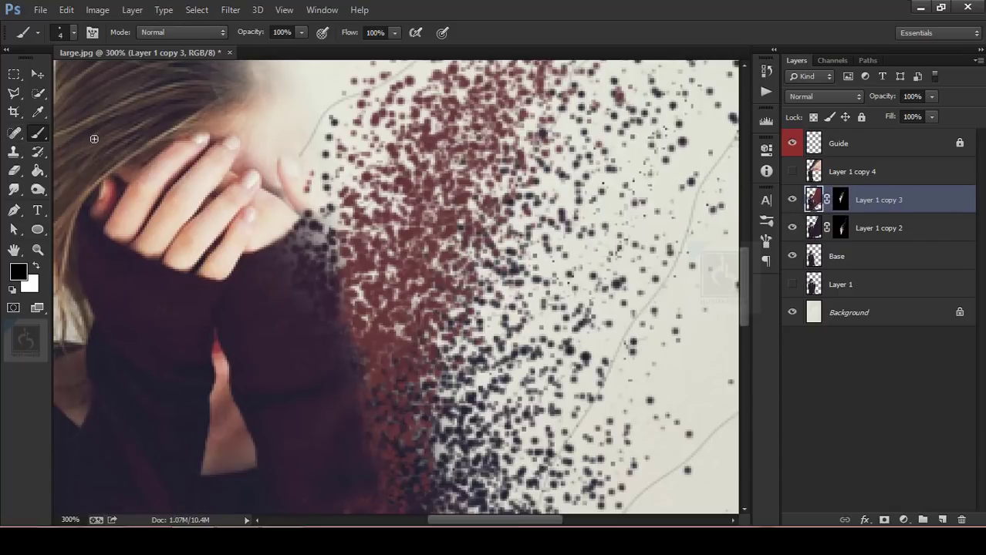
Paint 3 px dots on Layer 1 copy 3's image at the upper sleeve edge, using colours sampled from the sleeve and the red particles
alt+click(319, 342)
key(bracketleft)
key(bracketleft)
key(bracketright)
alt+click(354, 266)
alt+click(339, 373)
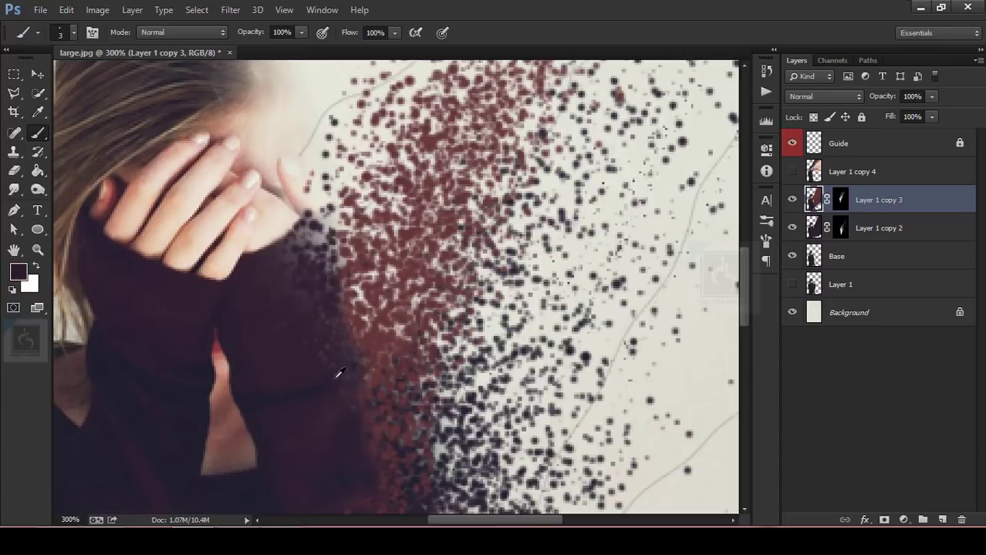
alt+click(371, 344)
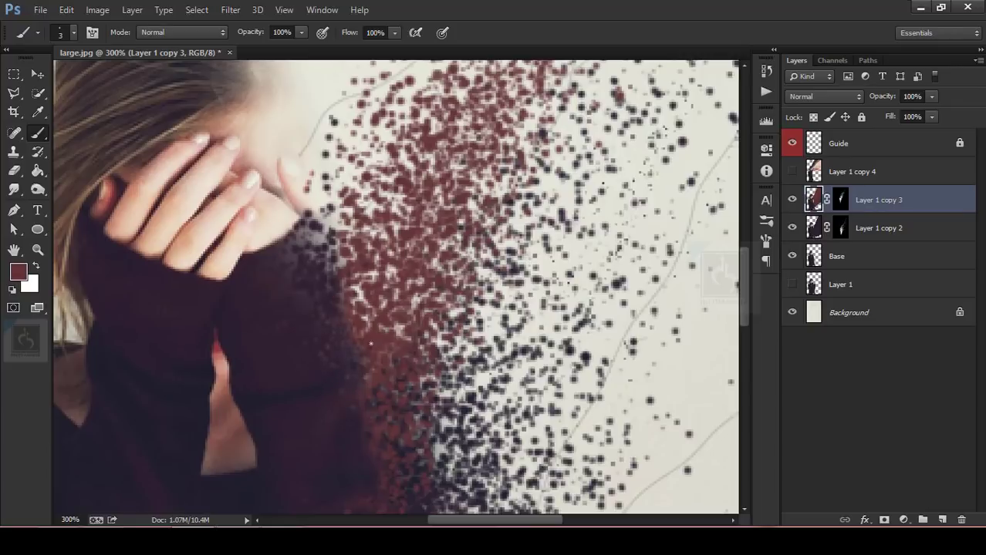
alt+click(324, 363)
Blend the sleeve edge further down with 3 px dots in sampled red and purple tones on Layer 1 copy 3's image
key(ctrl+minus)
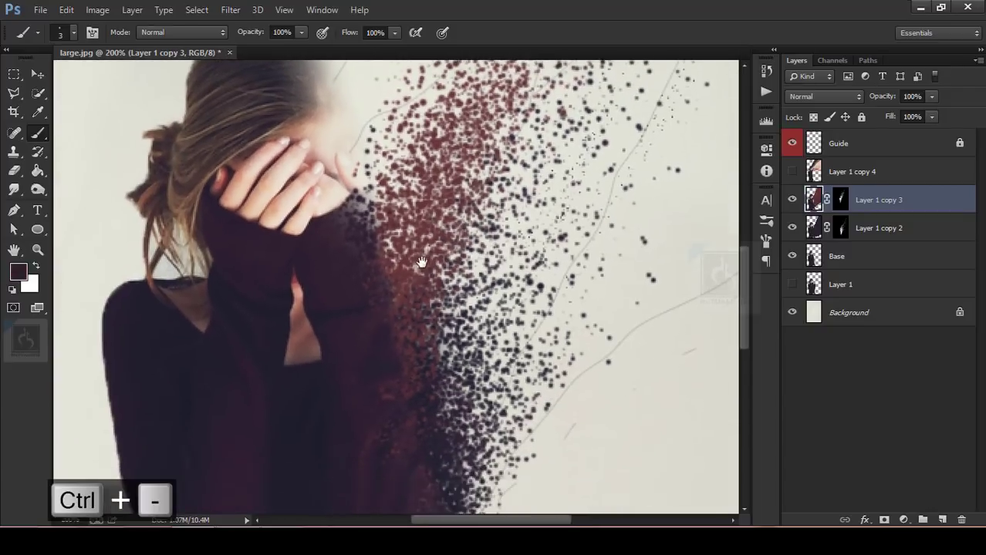
alt+click(398, 307)
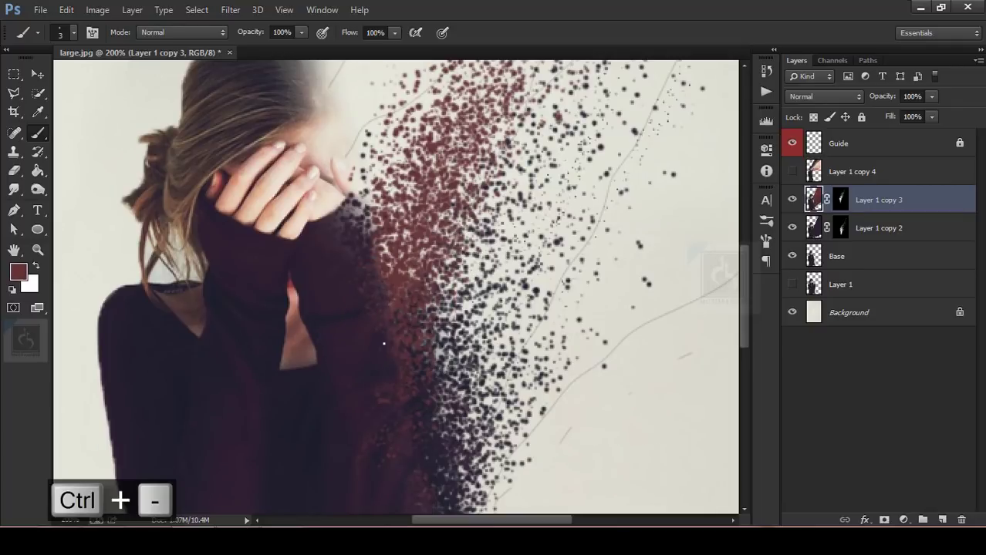
alt+click(379, 364)
alt+click(378, 362)
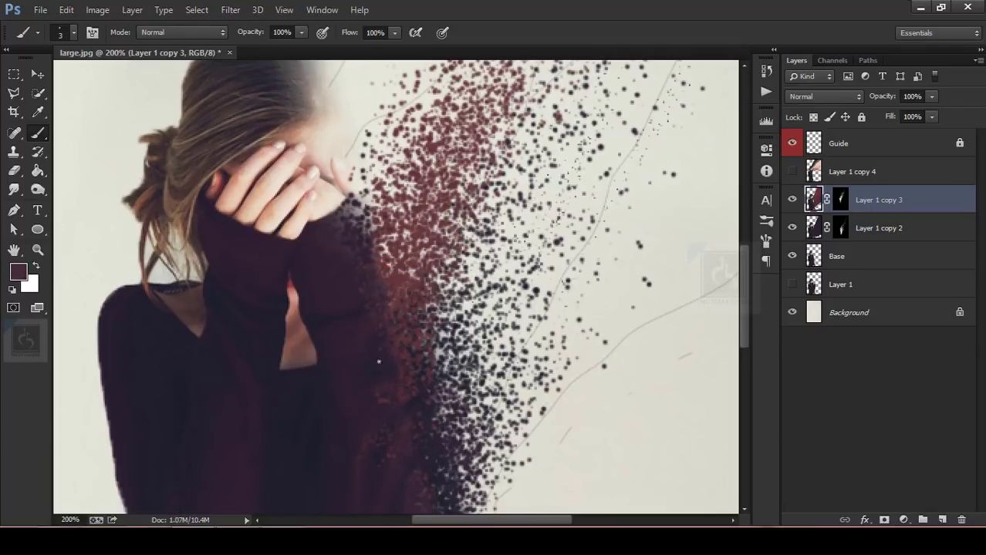
alt+click(374, 406)
Touch up the forearm edge on Layer 1 copy 3's image with dots in sampled dark and red colours
key(ctrl+minus)
click(384, 307)
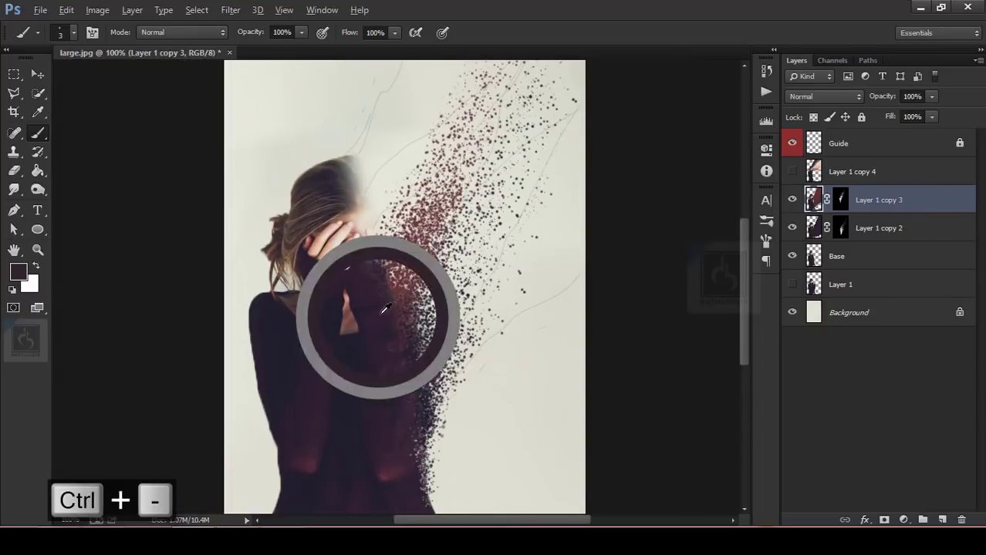
alt+click(397, 285)
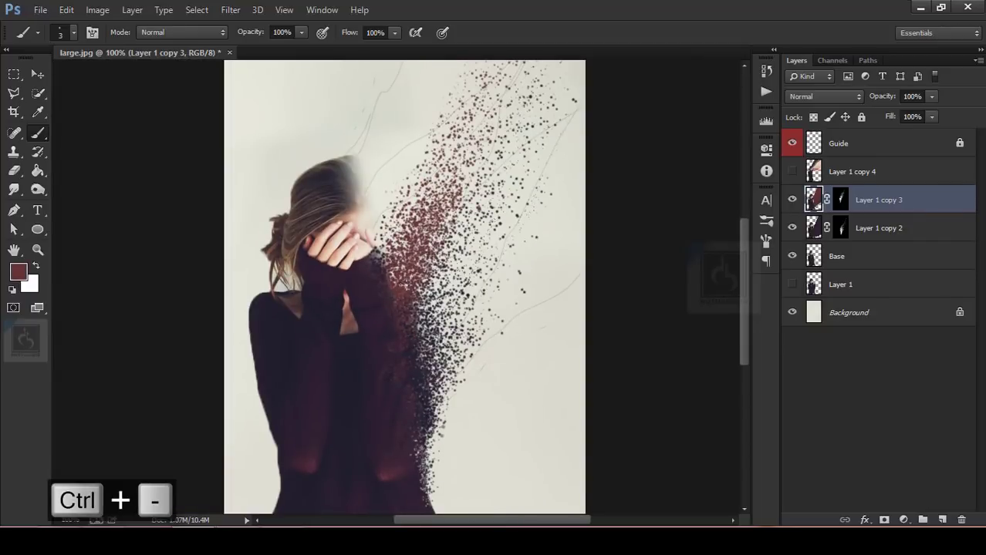
key(bracketleft)
key(bracketleft)
key(bracketleft)
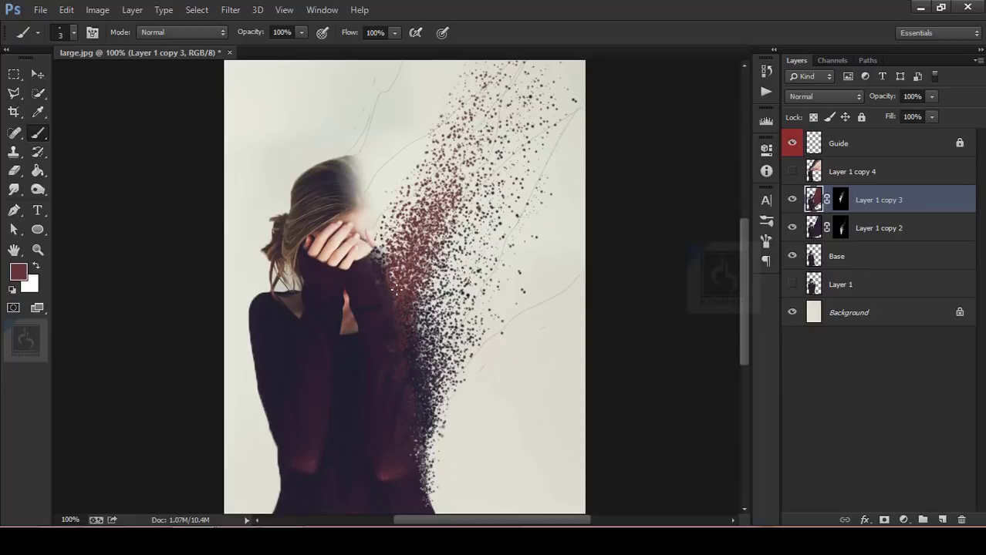
Paint more white dots on Layer 1 copy 3's mask to thicken the red particle trail beside the forearm, finishing at 4 px
click(841, 201)
key(d)
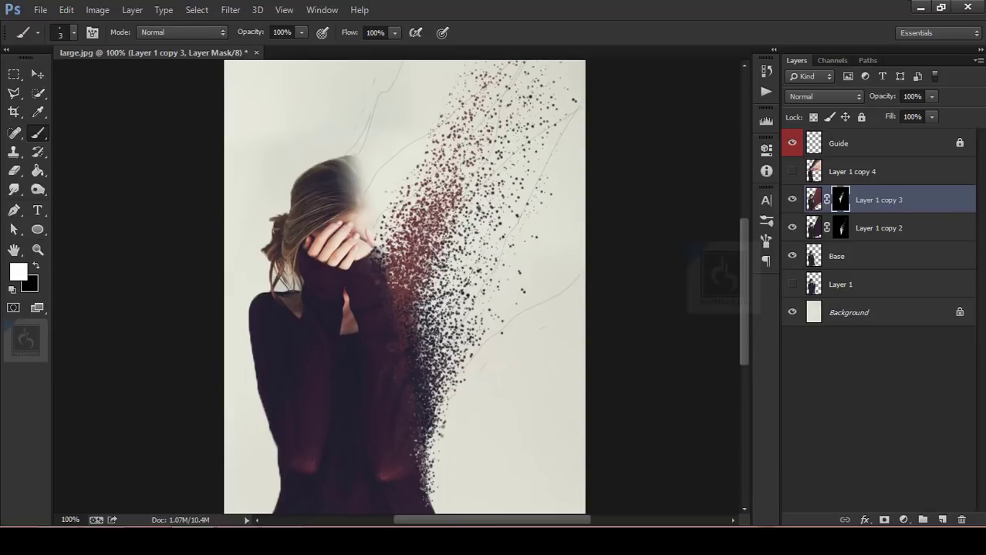
key(bracketright)
key(bracketright)
key(bracketright)
key(bracketright)
key(bracketright)
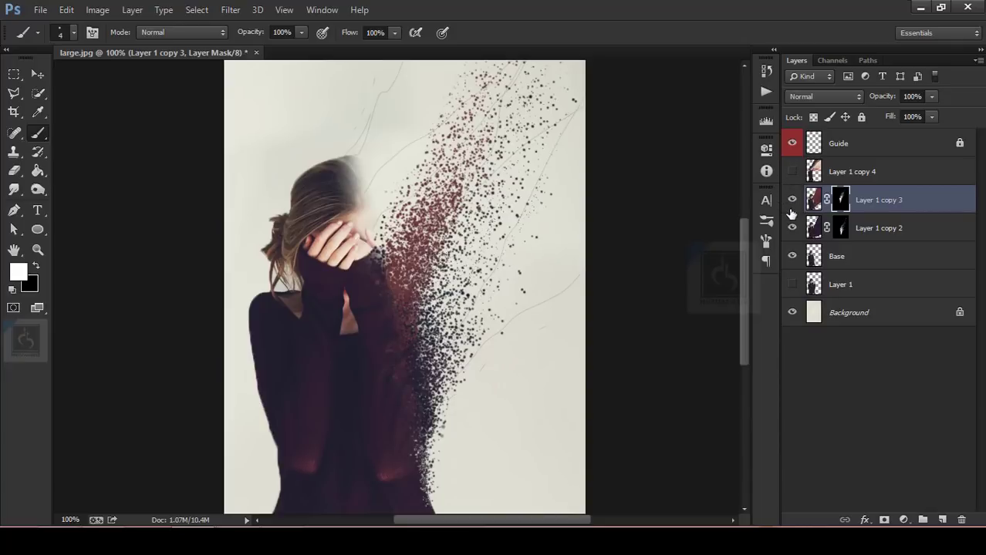
Show Layer 1 copy 4 and hide its content with a black layer mask
click(792, 171)
click(814, 171)
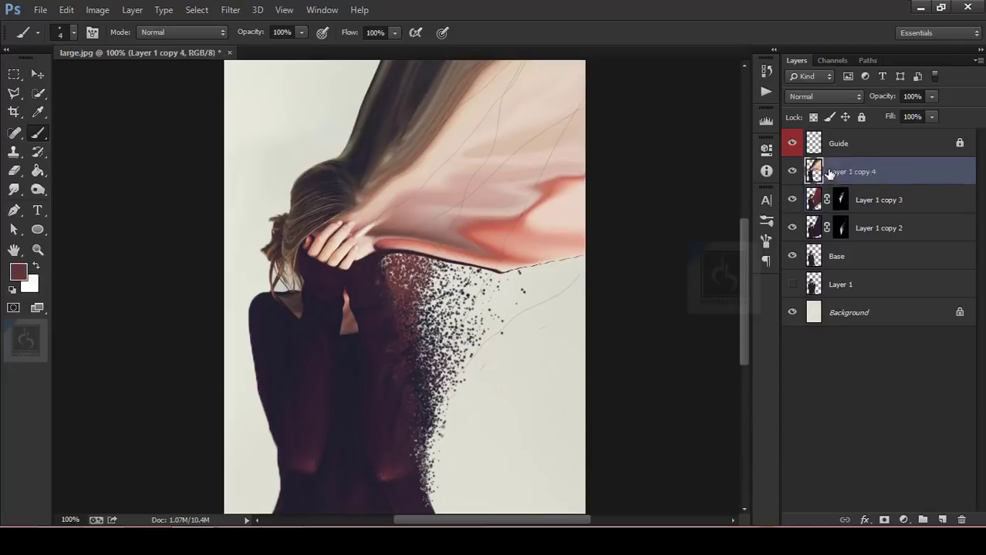
alt+click(884, 519)
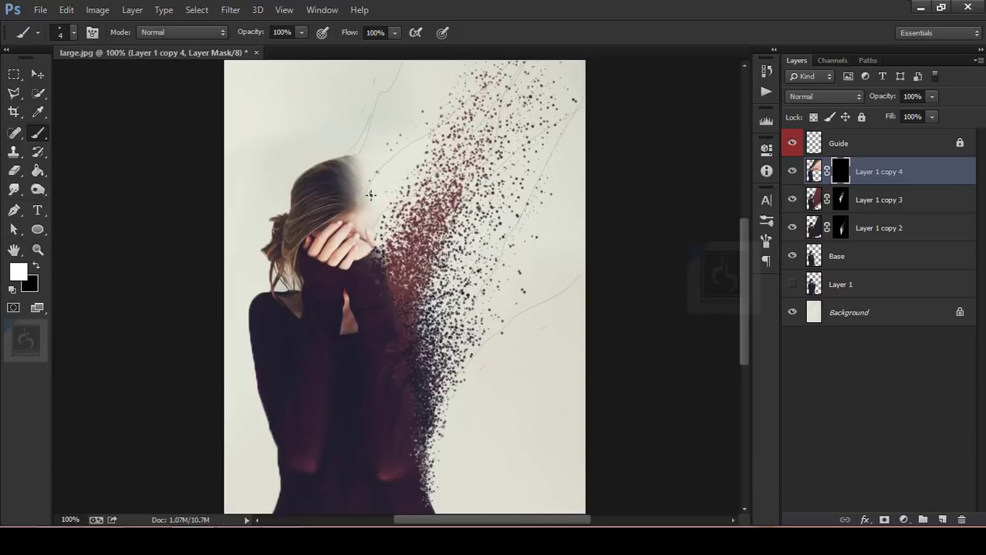
Paint white 4 px dots on Layer 1 copy 4's mask around the hair and face, reducing the brush spacing to 28% for denser coverage
drag(370, 196, 423, 98)
drag(358, 161, 381, 104)
click(766, 241)
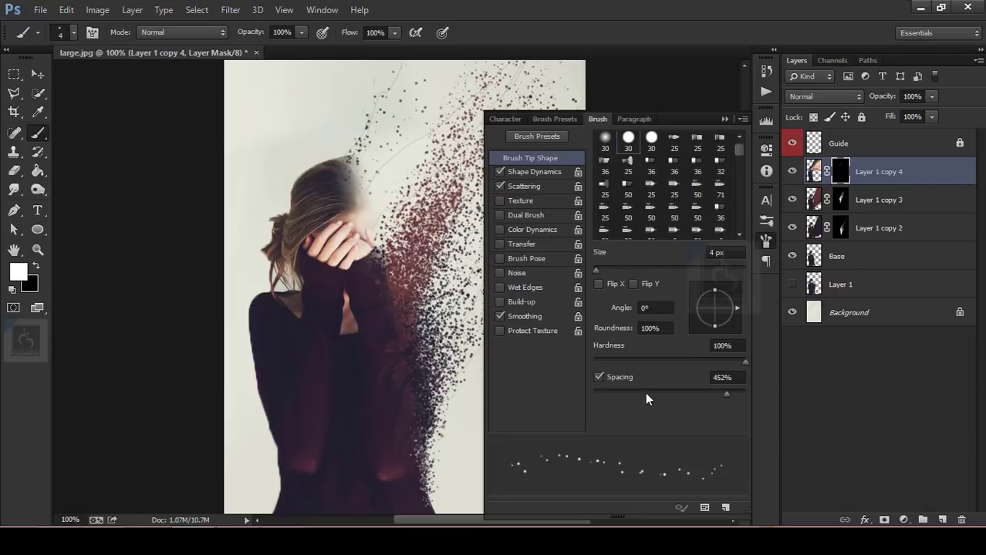
mouse_move(343, 164)
mouse_down()
mouse_move(358, 188)
mouse_move(363, 171)
mouse_move(347, 174)
mouse_move(373, 245)
mouse_up()
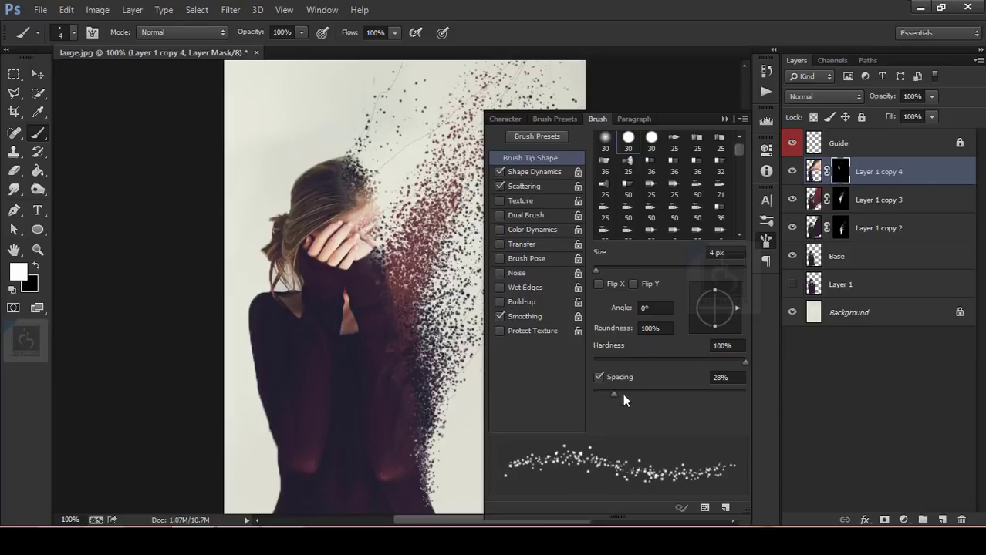
click(725, 119)
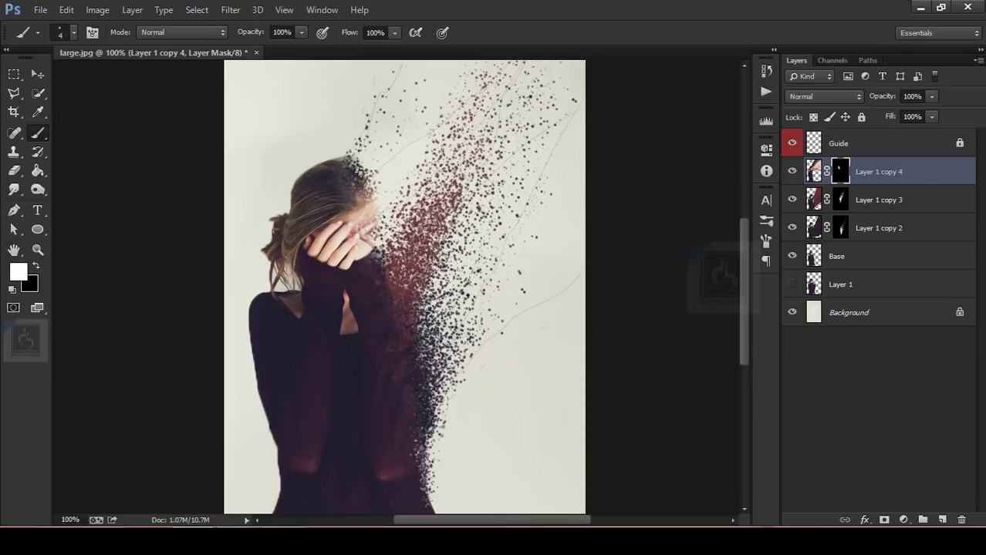
mouse_move(368, 139)
mouse_down()
mouse_move(352, 171)
mouse_move(365, 182)
mouse_up()
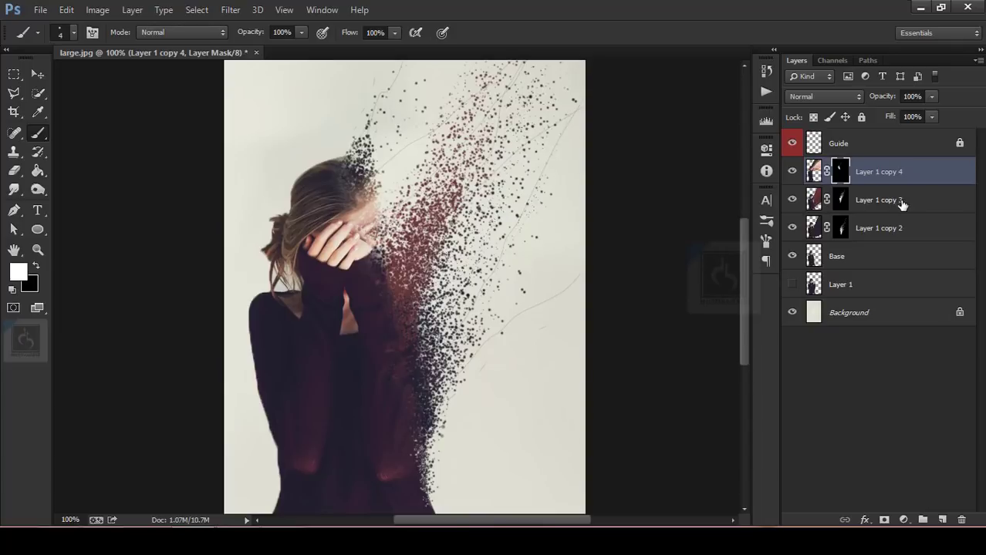
Move Layer 1 copy 4 below Layer 1 copy 3 and hide it
drag(918, 181, 906, 214)
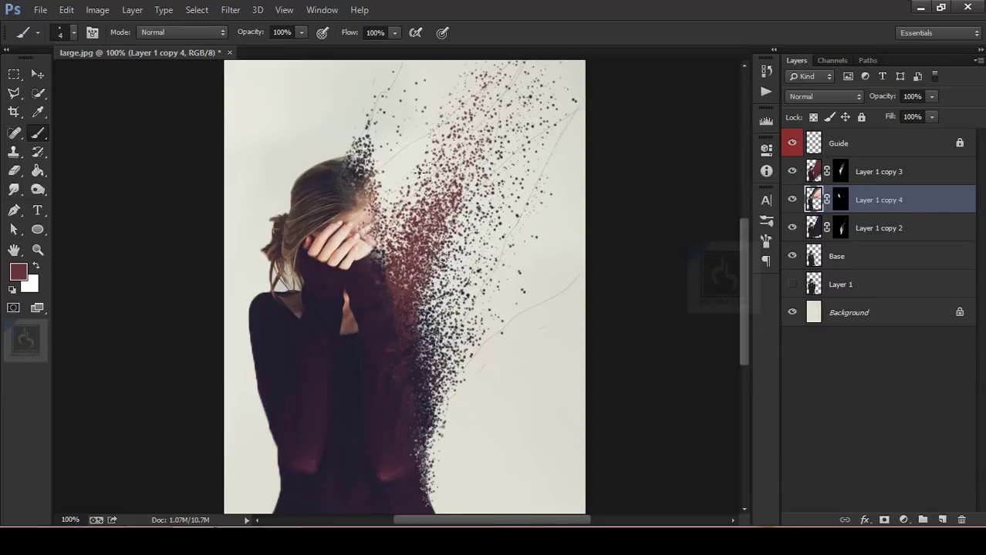
click(791, 202)
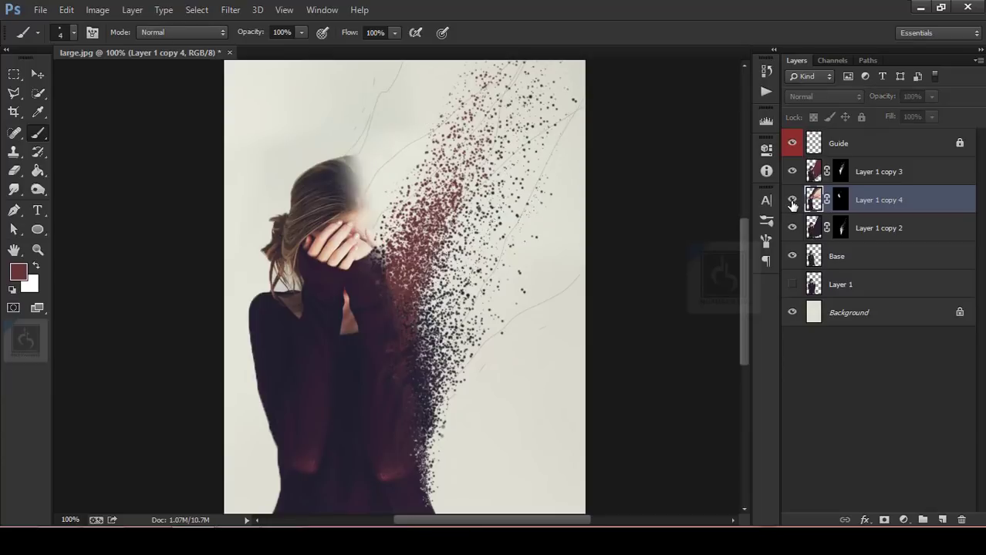
Compare the image with and without Layer 1 copy 4's particles and leave that layer visible
click(791, 203)
click(791, 204)
click(791, 202)
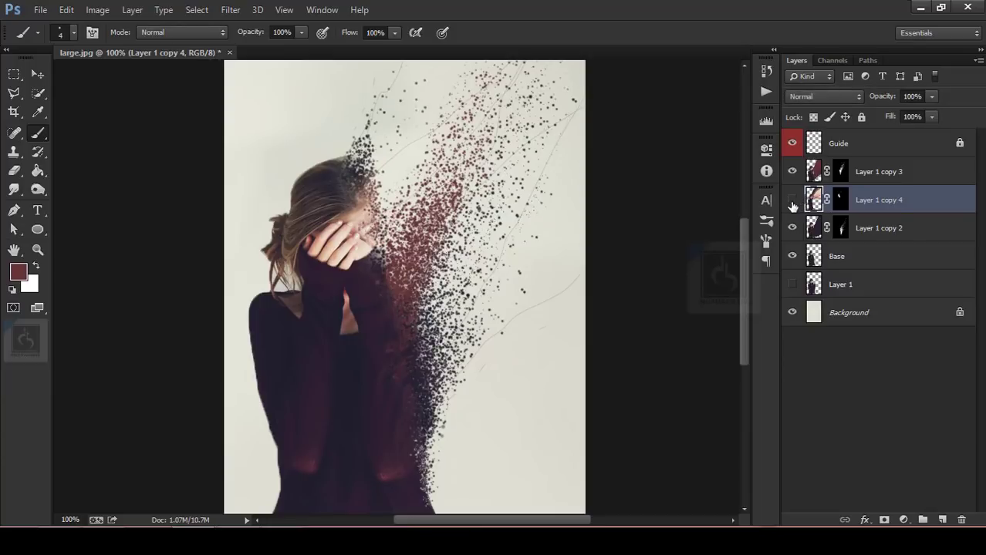
click(791, 202)
click(791, 202)
Undo the last changes on Layer 1 copy 4's mask and paint white 4 px dots to spread skin-toned particles from the forehead into the trail
click(839, 200)
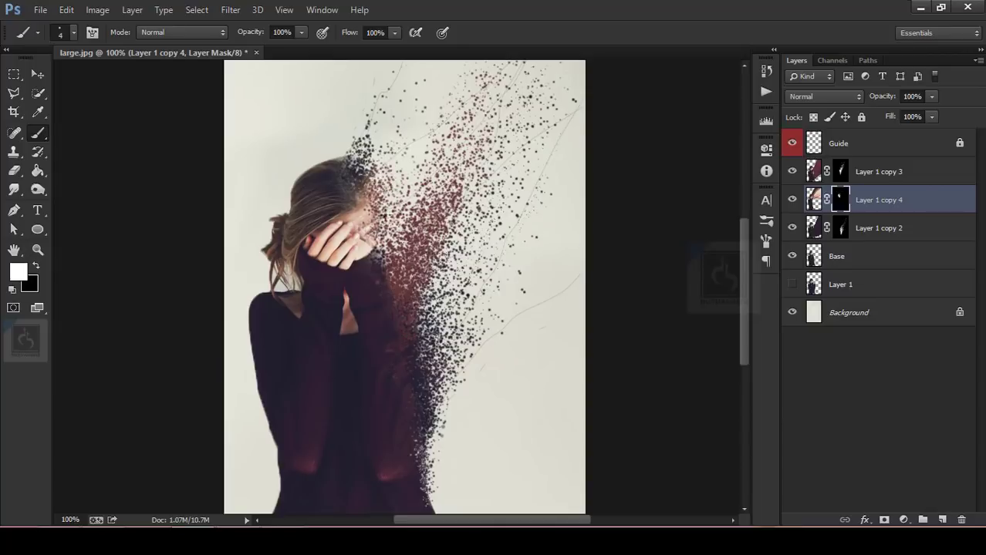
key(ctrl+z)
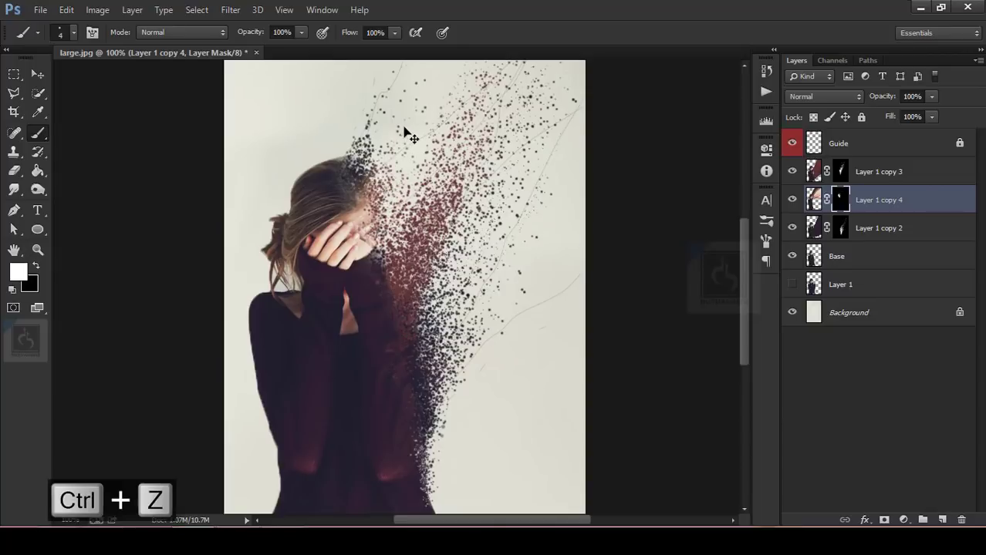
key(ctrl+z)
key(ctrl+z)
key(ctrl+z)
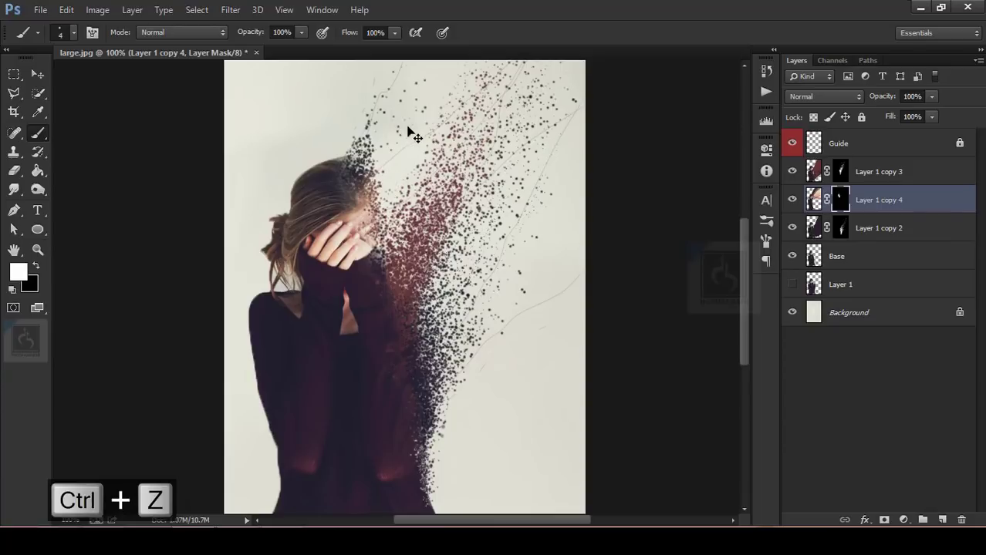
drag(812, 200, 858, 205)
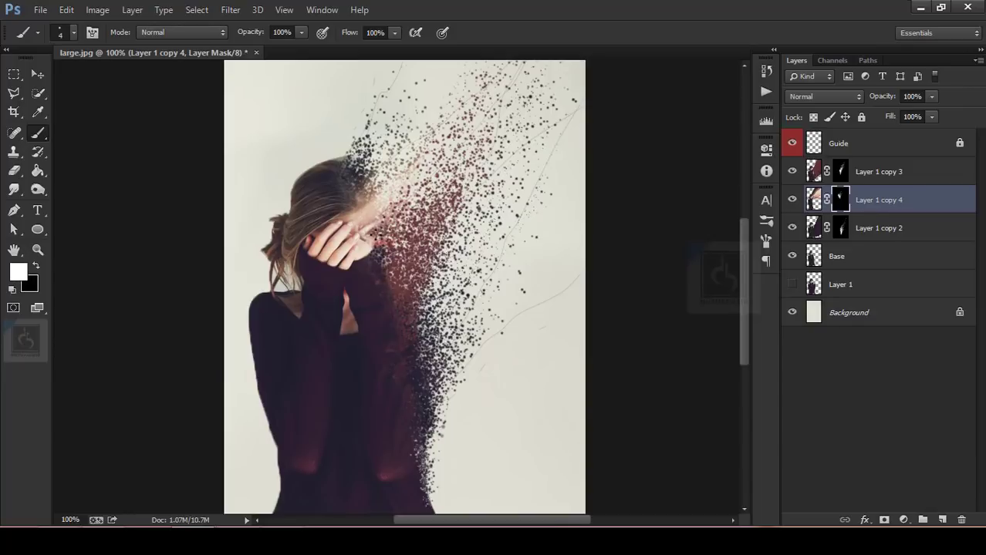
click(408, 166)
click(410, 143)
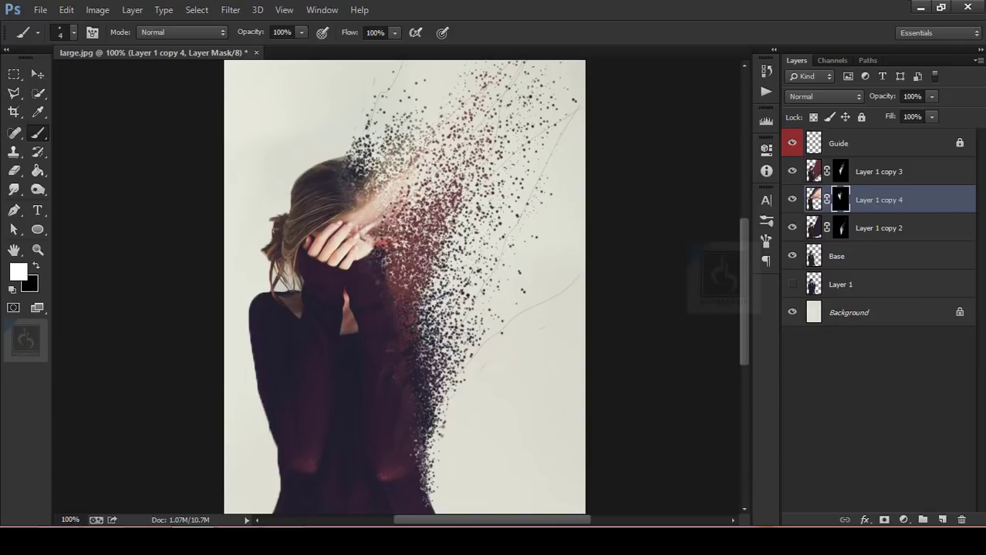
Paint further skin-toned particles up the trail on Layer 1 copy 4's mask, varying the brush size and finishing at 3 px
key(bracketleft)
key(ctrl+z)
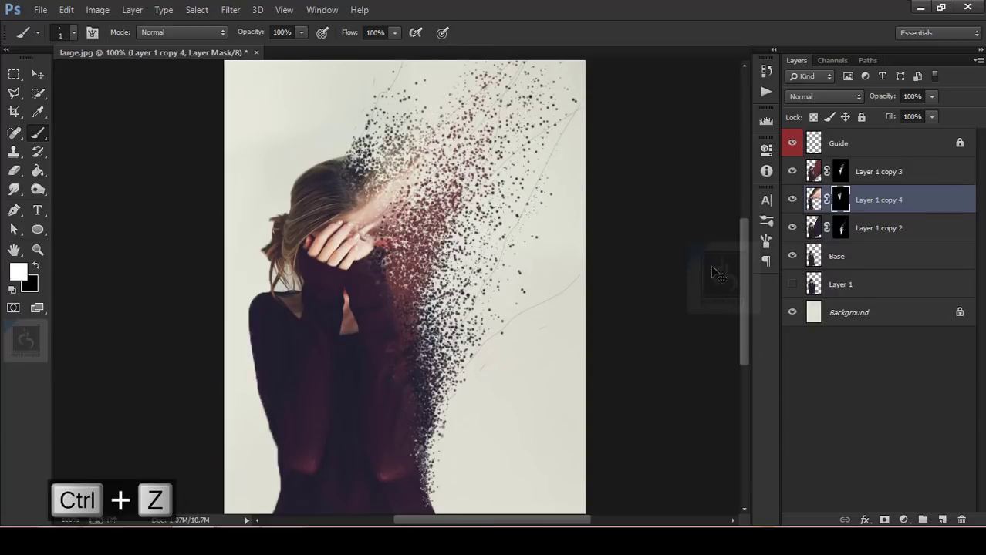
click(767, 244)
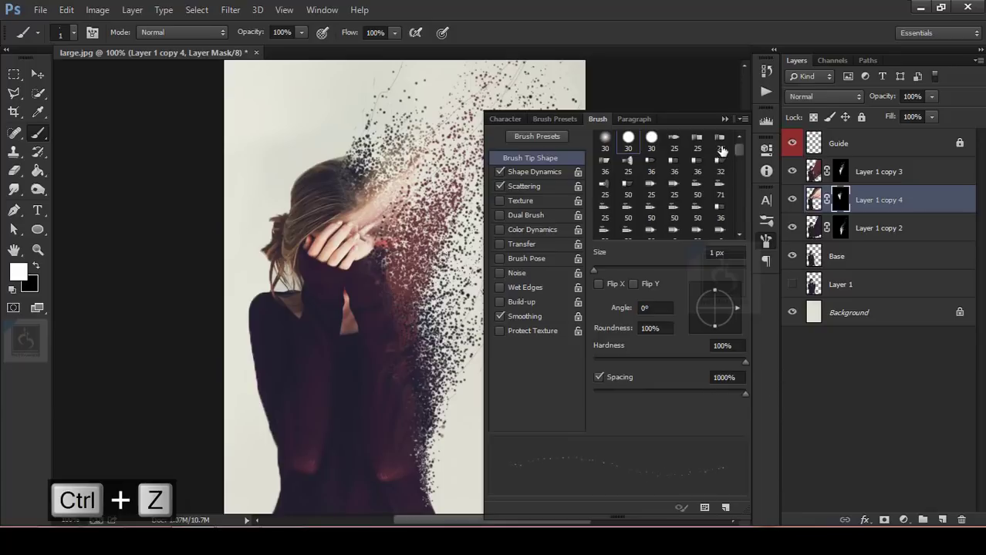
click(724, 119)
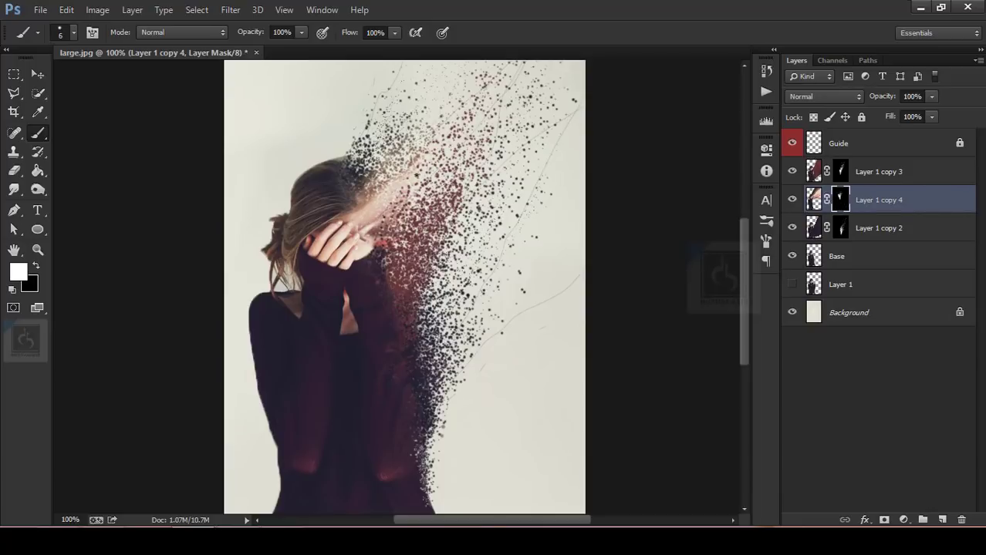
key(bracketright)
key(bracketright)
key(bracketright)
key(bracketleft)
key(bracketleft)
key(bracketleft)
key(bracketleft)
Hide the Guide layer and compare the image with and without Layer 1 copy 4, leaving that layer visible
click(791, 144)
click(791, 200)
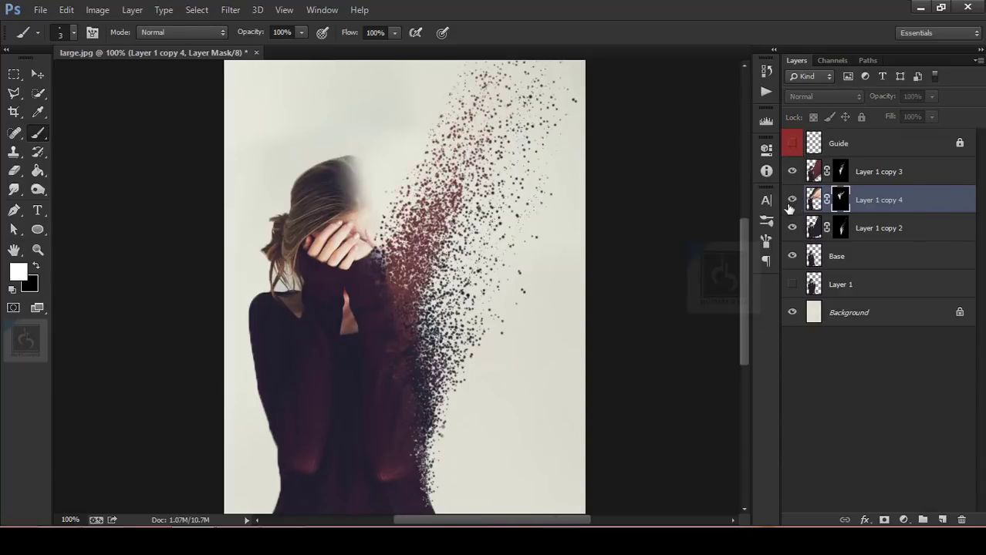
click(790, 203)
click(790, 206)
click(790, 205)
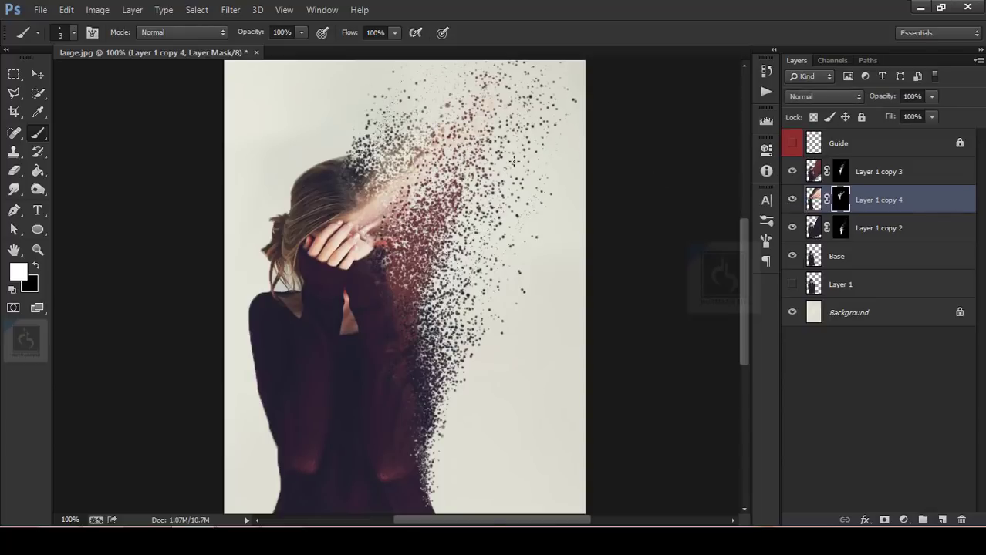
Add a new layer above Layer 1 copy 3 and paint fine 2 px dots on it in a dark colour sampled from the particles
click(902, 176)
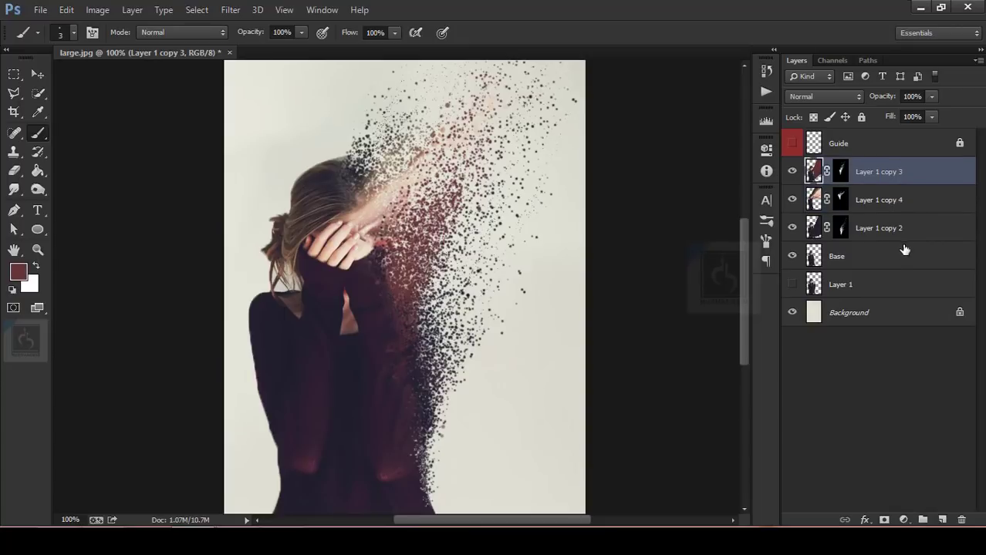
click(942, 519)
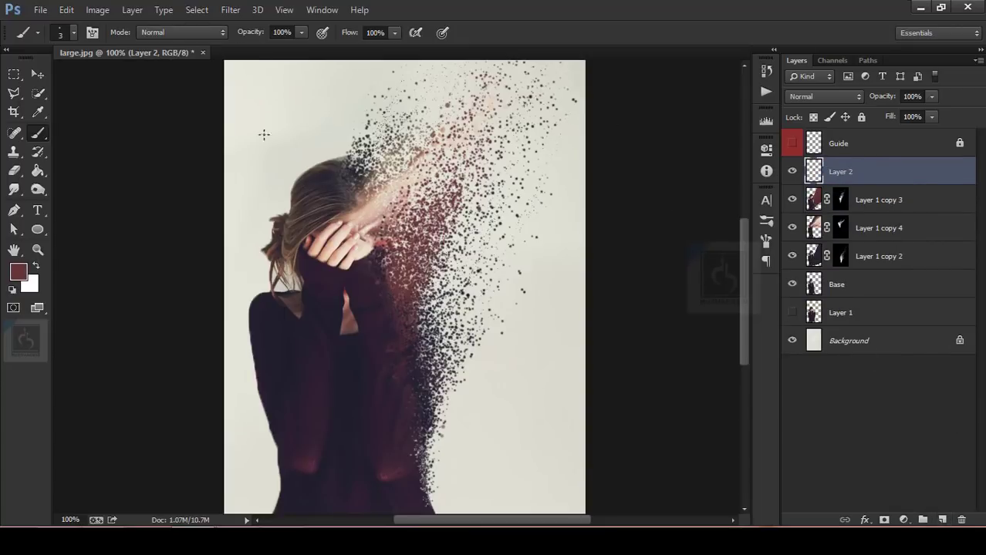
key(ctrl+equal)
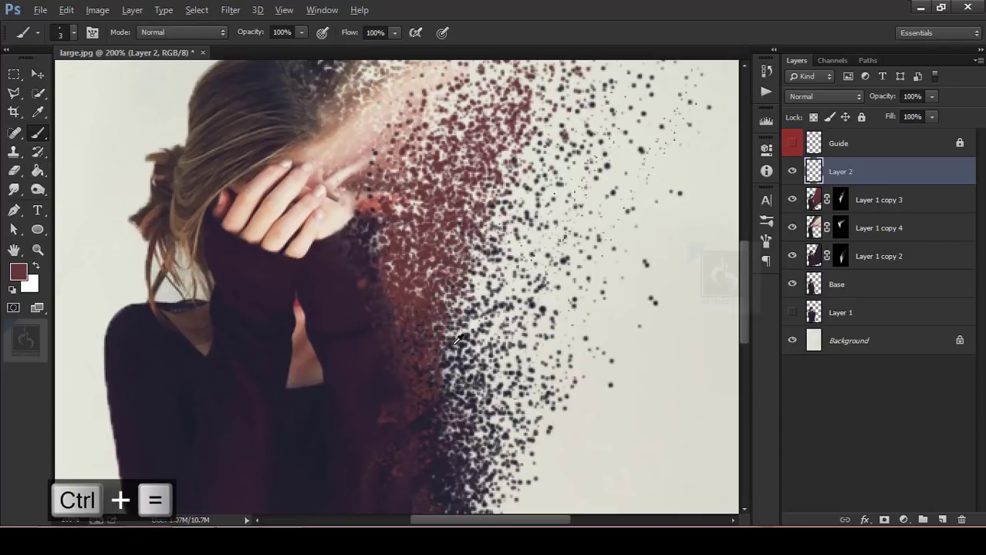
alt+click(432, 334)
key(ctrl+0)
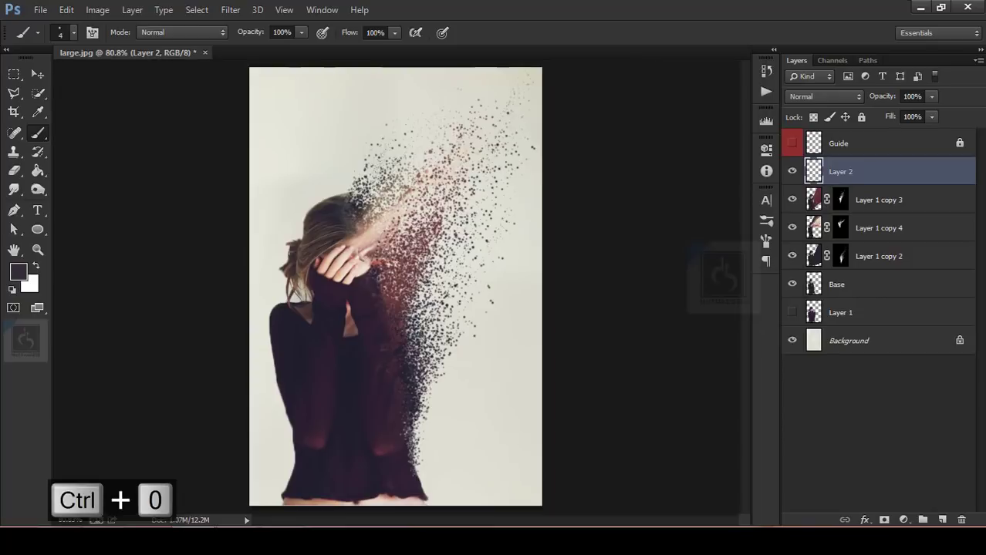
key(ctrl+z)
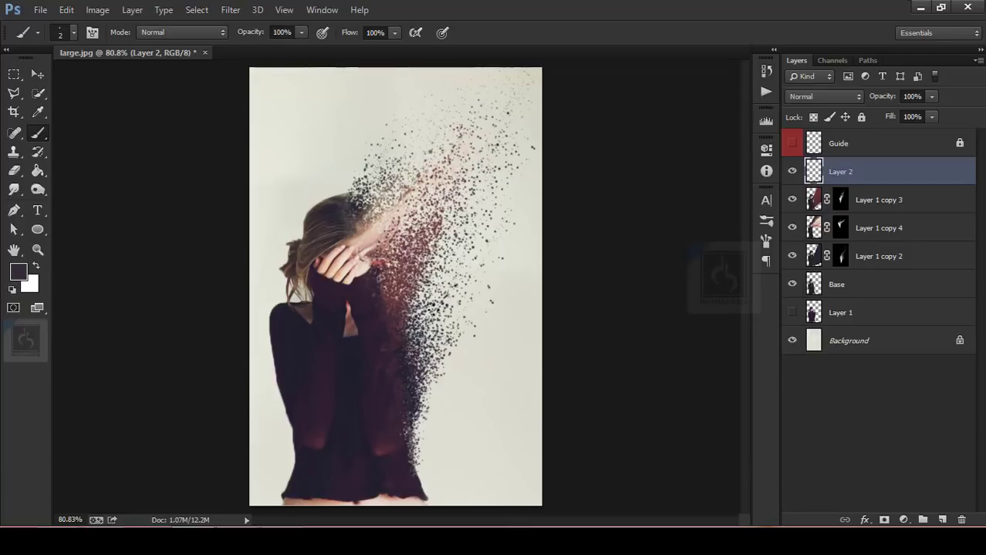
click(409, 344)
Sample sweater, skin and hair tones from the photo and paint more 2 px dots on Layer 2 along the particle trail
alt+click(348, 390)
alt+click(374, 231)
key(x)
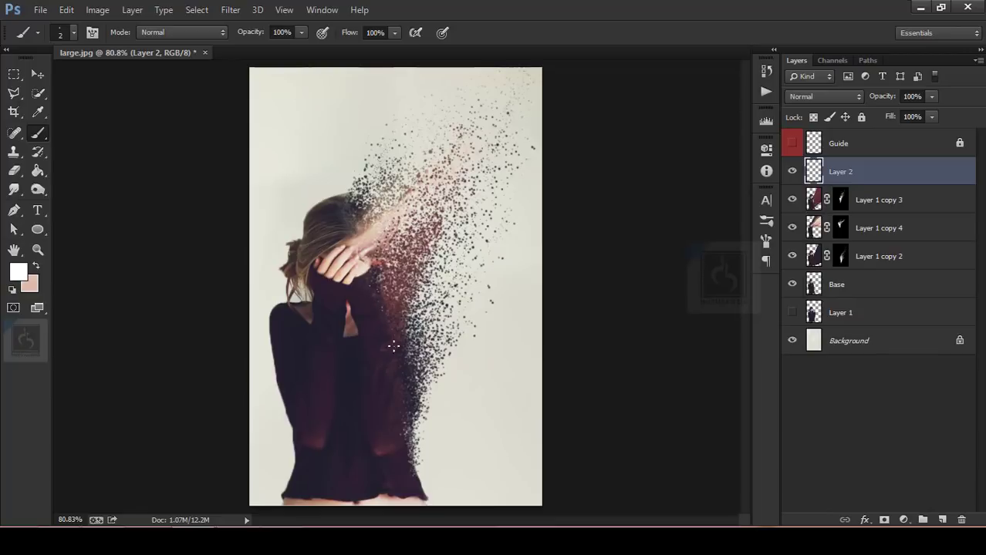
key(ctrl+z)
alt+click(362, 240)
alt+click(353, 233)
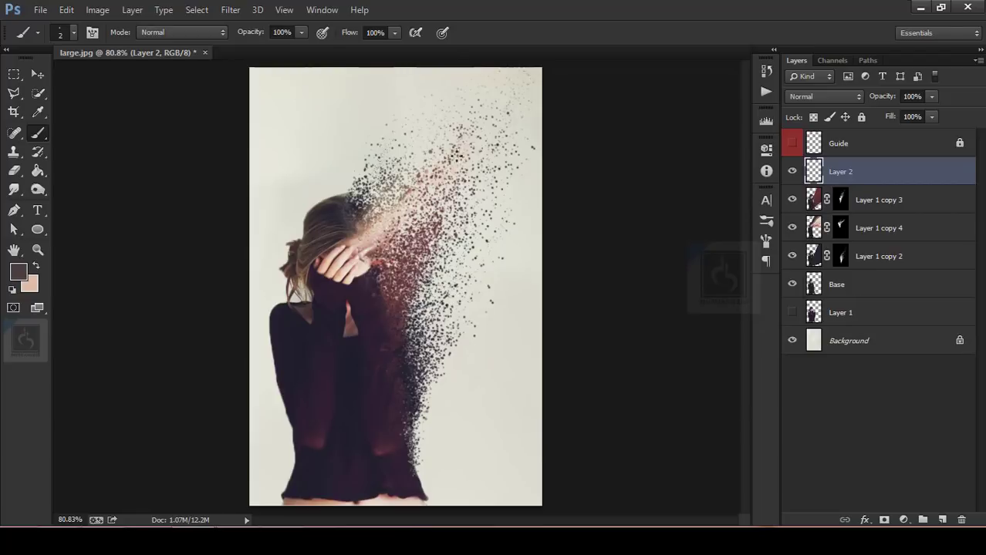
Add a new layer above Layer 1, draw a closed, curved ribbon path from the hand to the photo's top edge, and convert it to a selection
click(832, 314)
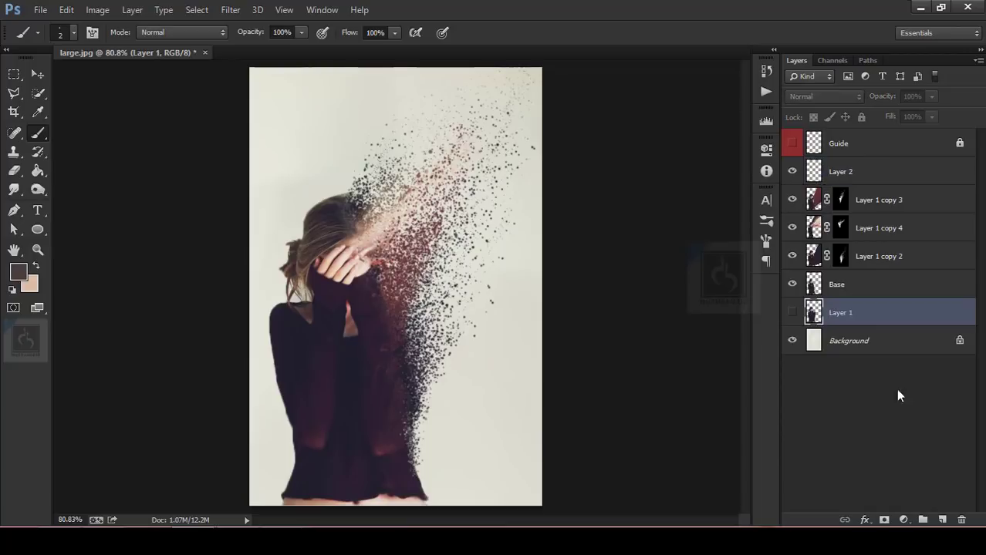
click(941, 518)
key(p)
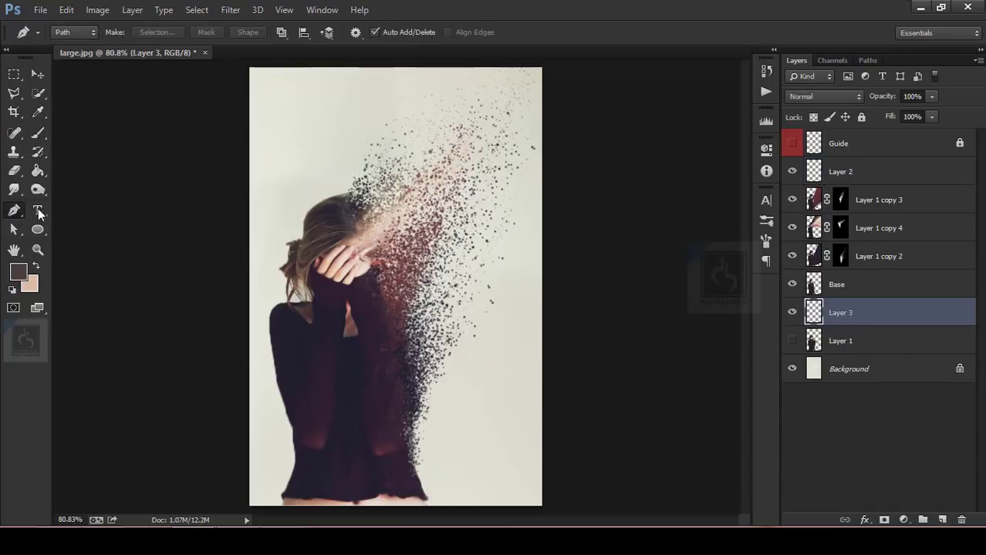
click(362, 270)
drag(431, 166, 495, 127)
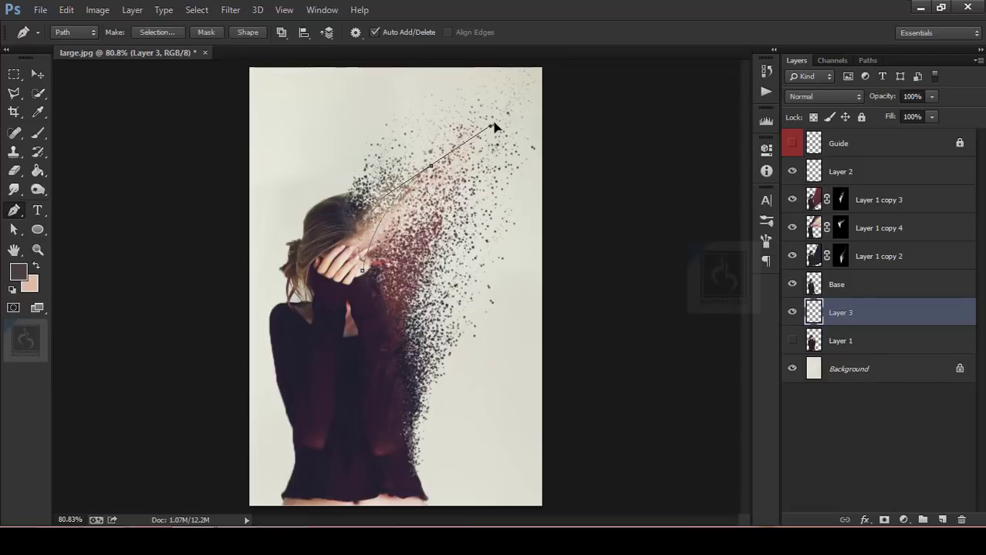
click(493, 63)
drag(493, 63, 506, 63)
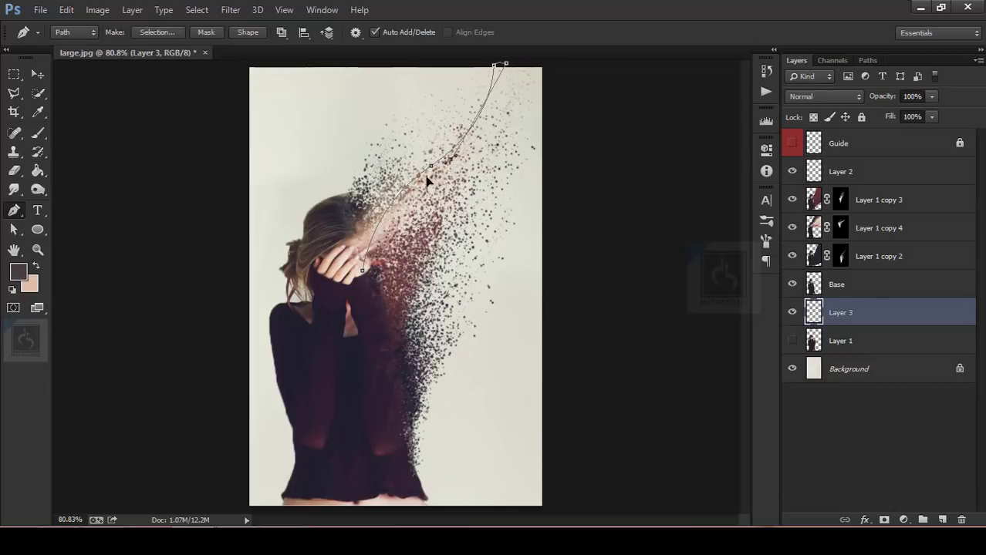
drag(451, 159, 397, 199)
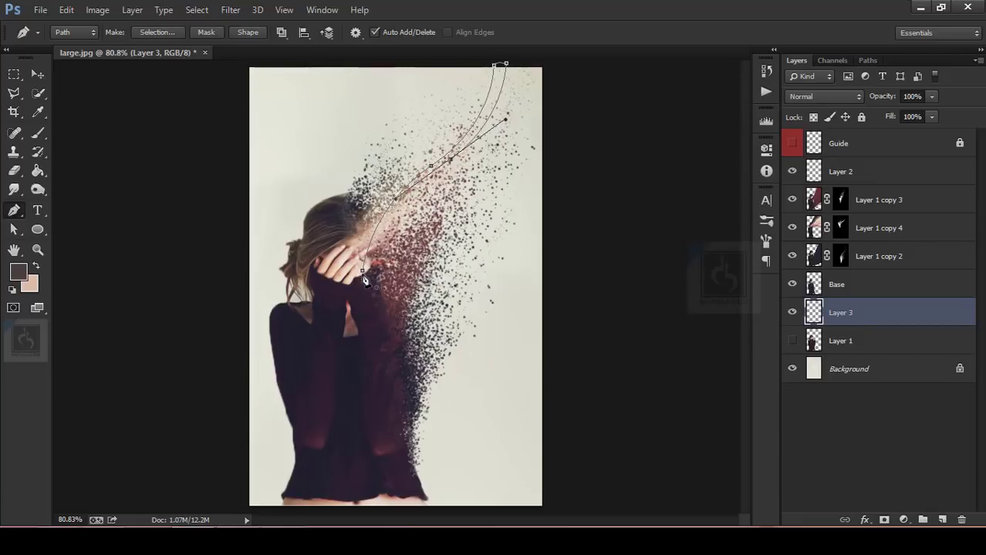
drag(363, 272, 349, 297)
key(ctrl+Return)
Switch to the Brush tool and enlarge the brush to 45 px
click(38, 133)
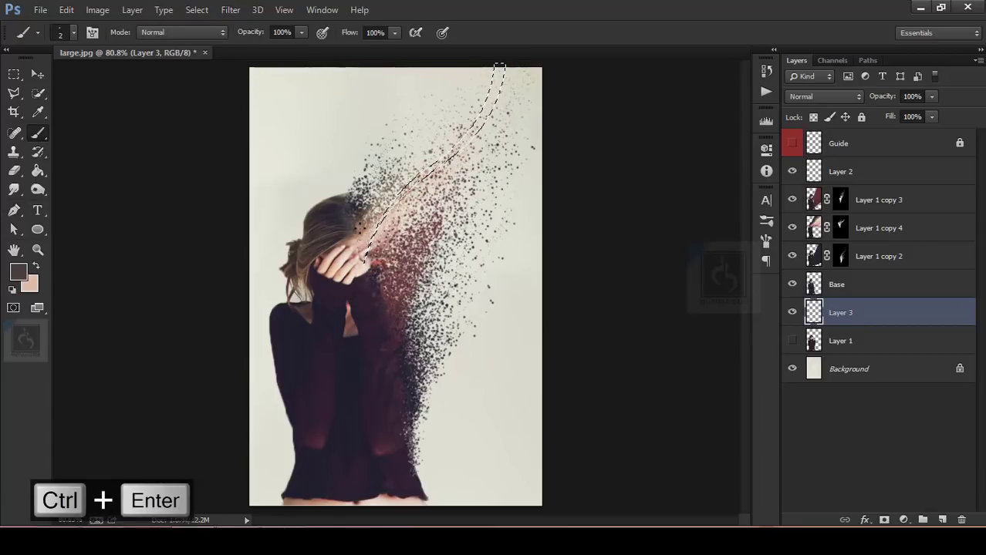
key(bracketright)
key(bracketright)
key(bracketright)
key(bracketright)
key(bracketright)
key(bracketright)
key(bracketright)
key(bracketright)
key(bracketright)
key(bracketright)
key(bracketright)
key(bracketright)
key(bracketright)
key(bracketright)
key(bracketright)
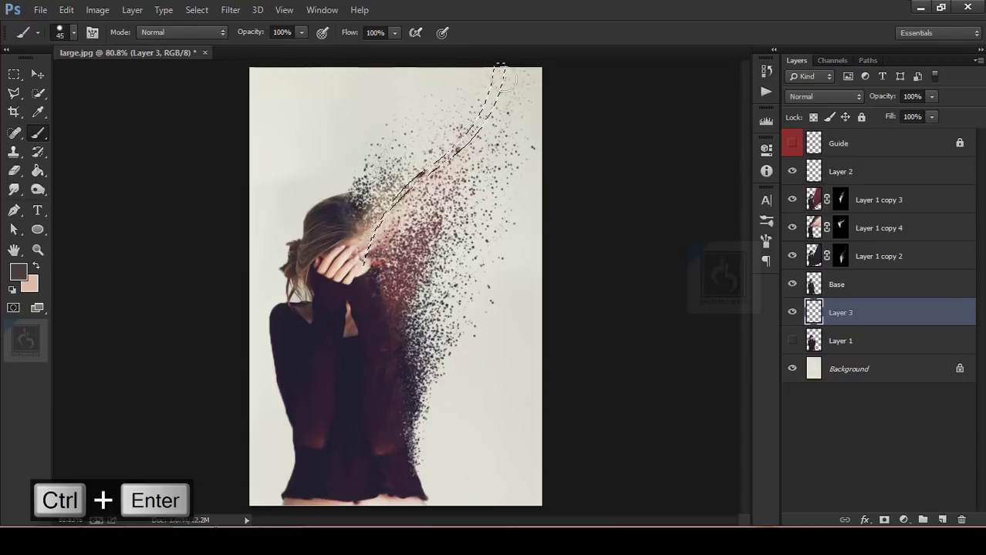
Fill the ribbon selection on Layer 3 with the grey #6b6b67 at 100% opacity and deselect it
key(shift+BackSpace)
click(386, 211)
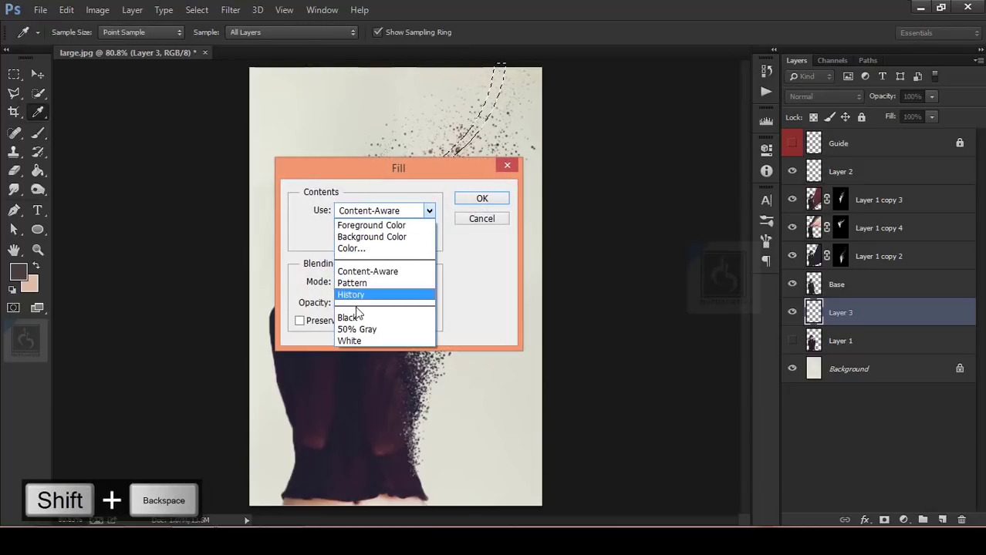
click(353, 248)
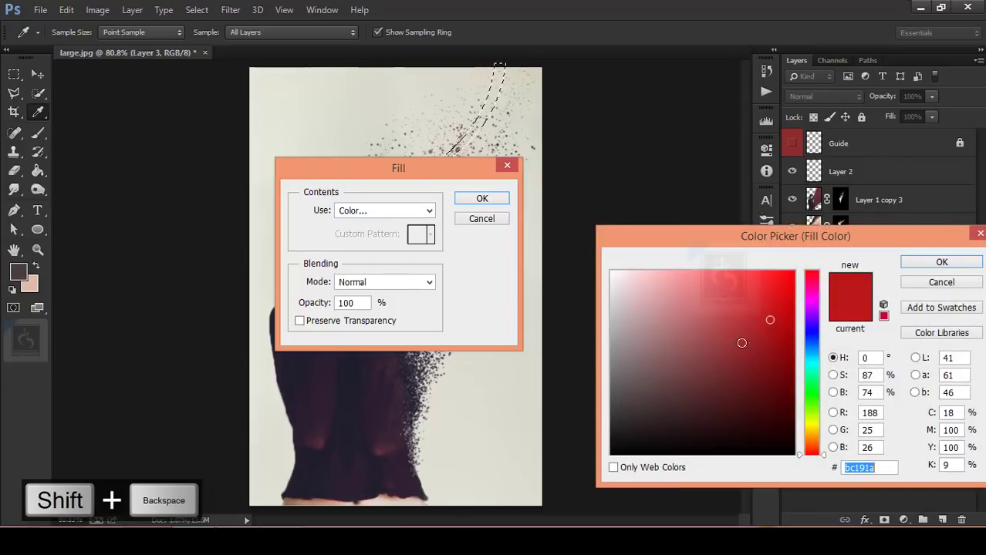
click(650, 358)
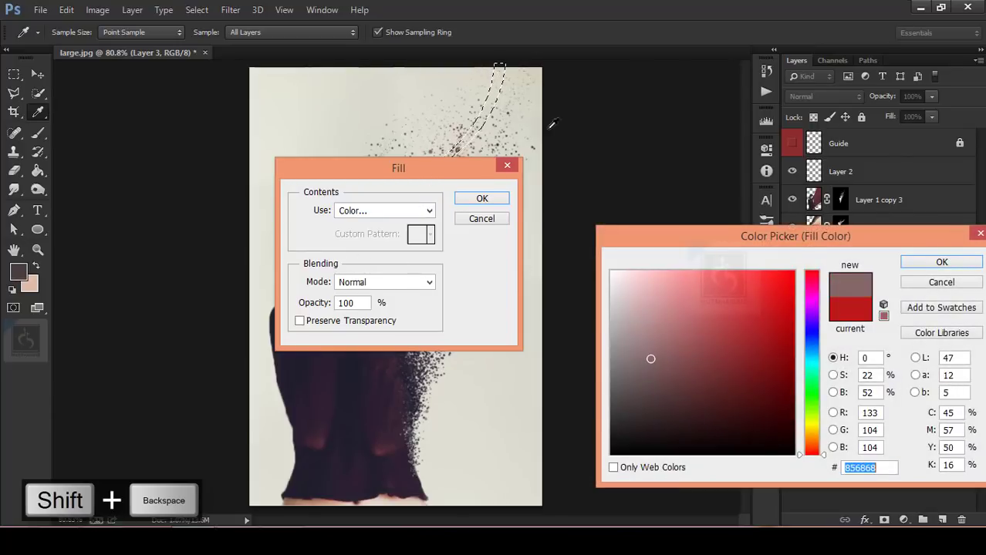
drag(428, 387, 445, 371)
click(617, 377)
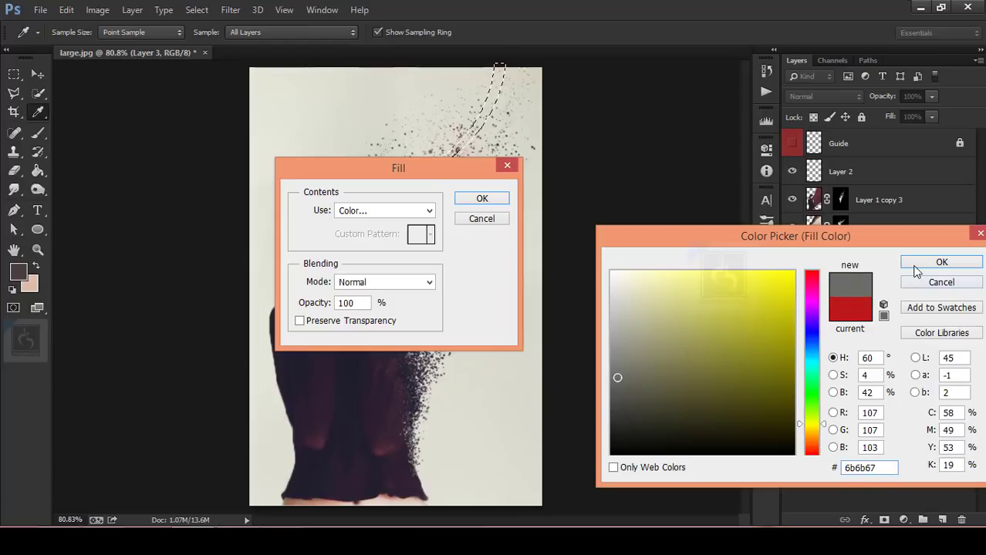
click(941, 262)
click(479, 199)
key(b)
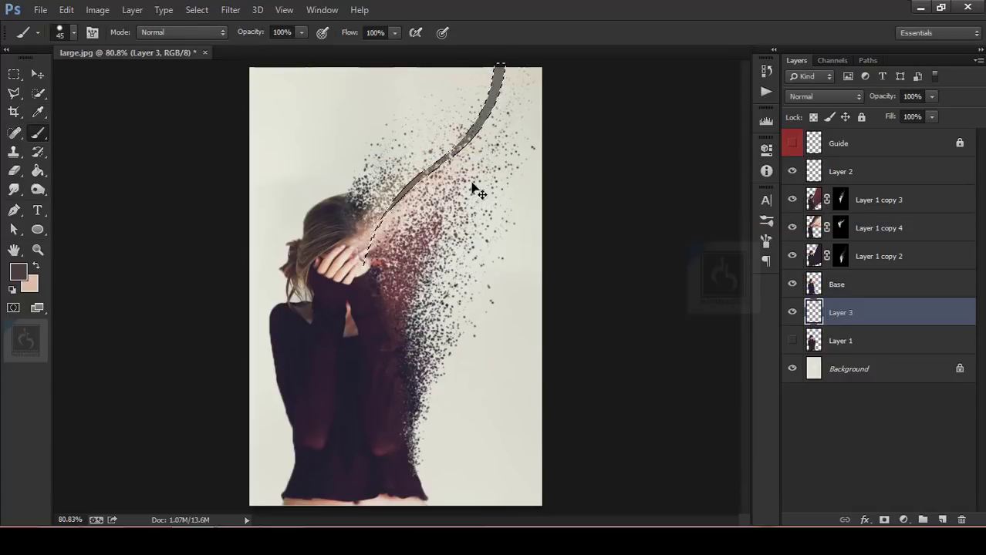
key(ctrl+d)
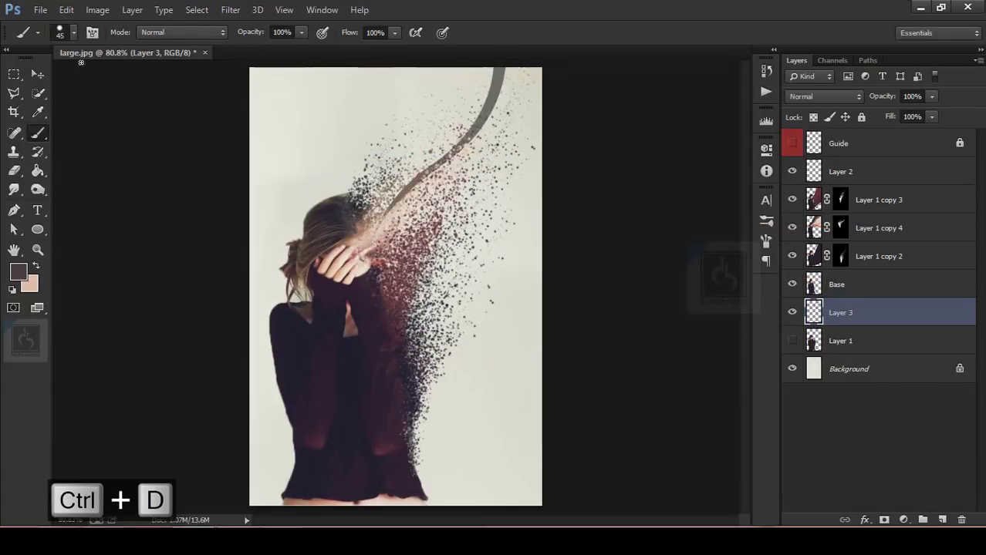
Duplicate the grey ribbon layer and move the copy below and to the right of the original ribbon
click(39, 78)
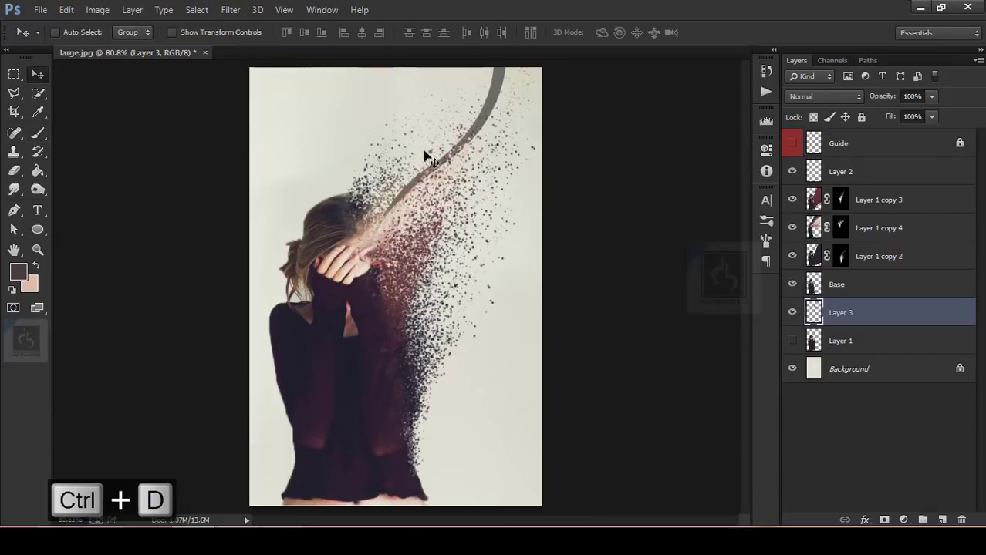
key(ctrl+j)
mouse_move(462, 165)
mouse_down()
mouse_move(484, 189)
mouse_move(513, 185)
mouse_up()
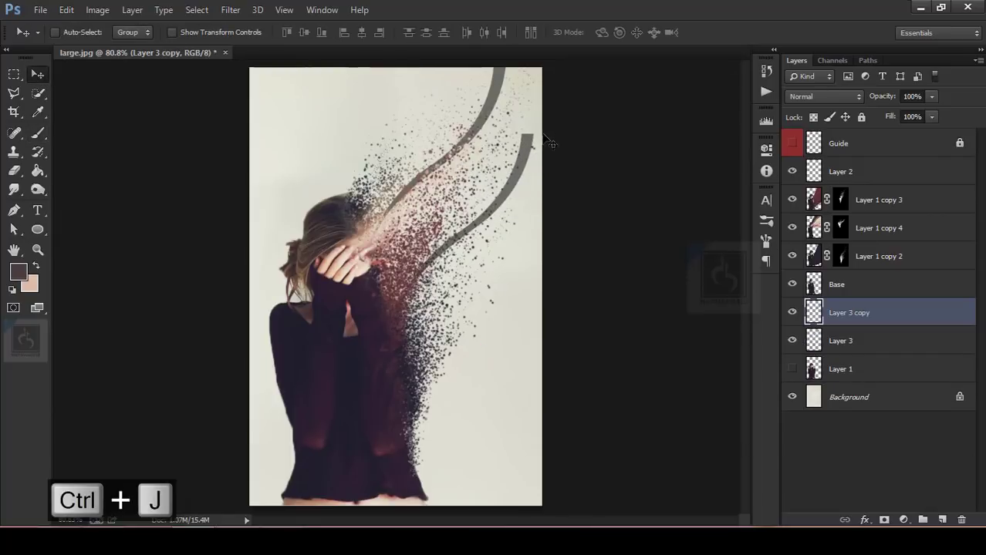
Scale the ribbon copy to about 173%, flip it vertically, rotate it about 66° and position it from the sleeve to the photo's upper-right corner
key(ctrl+t)
drag(534, 132, 586, 60)
drag(536, 176, 498, 212)
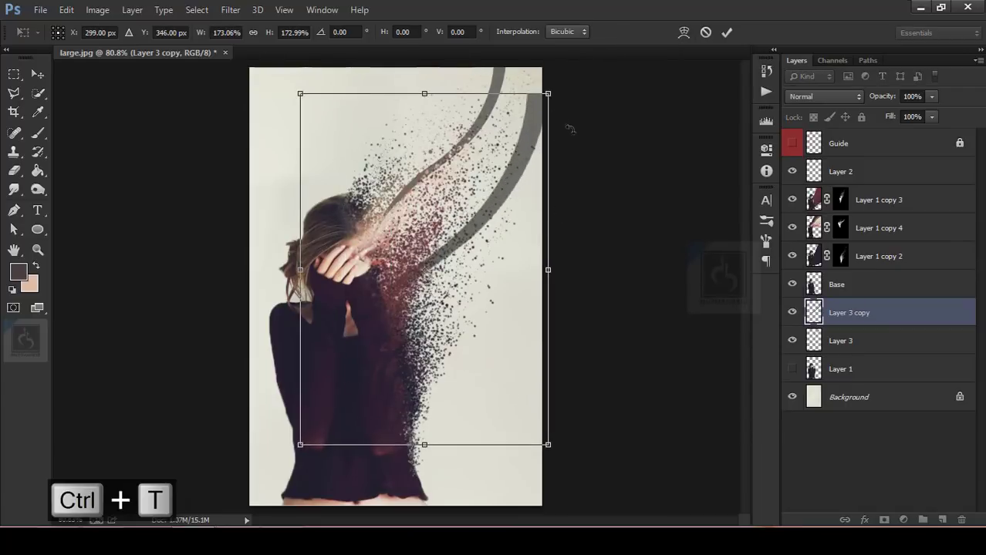
right_click(502, 199)
click(555, 429)
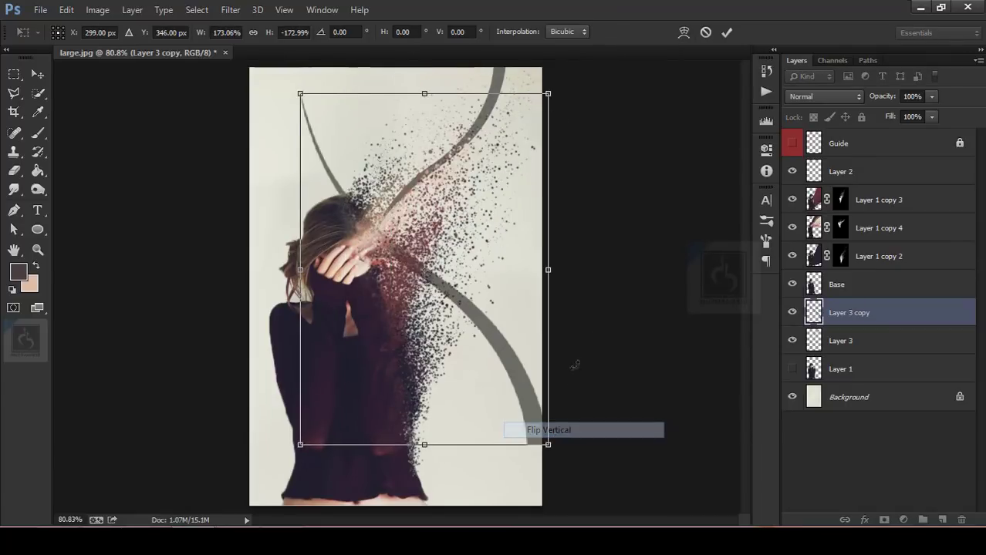
drag(602, 360, 613, 336)
drag(480, 227, 469, 302)
drag(614, 215, 547, 208)
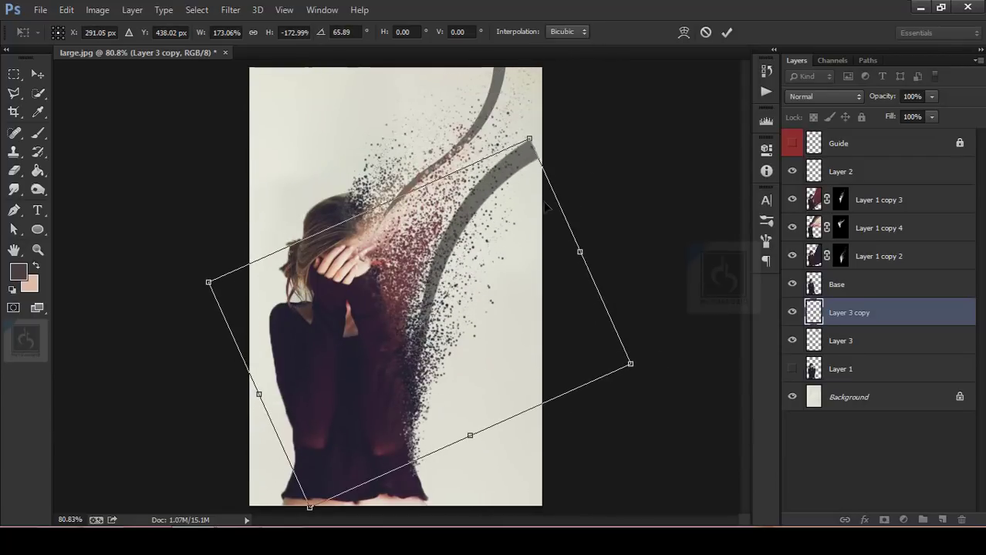
drag(450, 291, 467, 220)
key(Return)
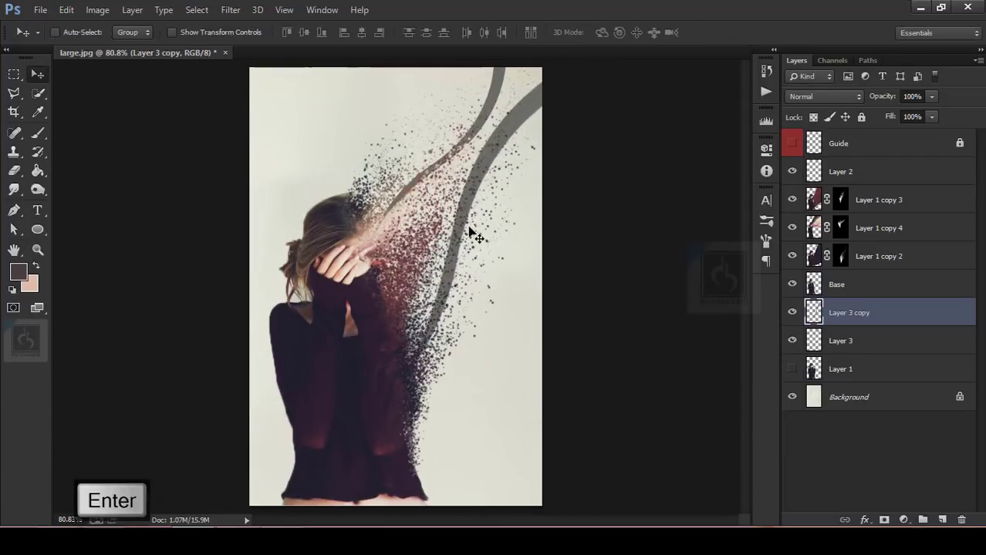
Merge the two ribbons into one layer, duplicate it, and shrink, rotate and move the copy beside the originals at the photo's right edge
key(ctrl+e)
key(ctrl+j)
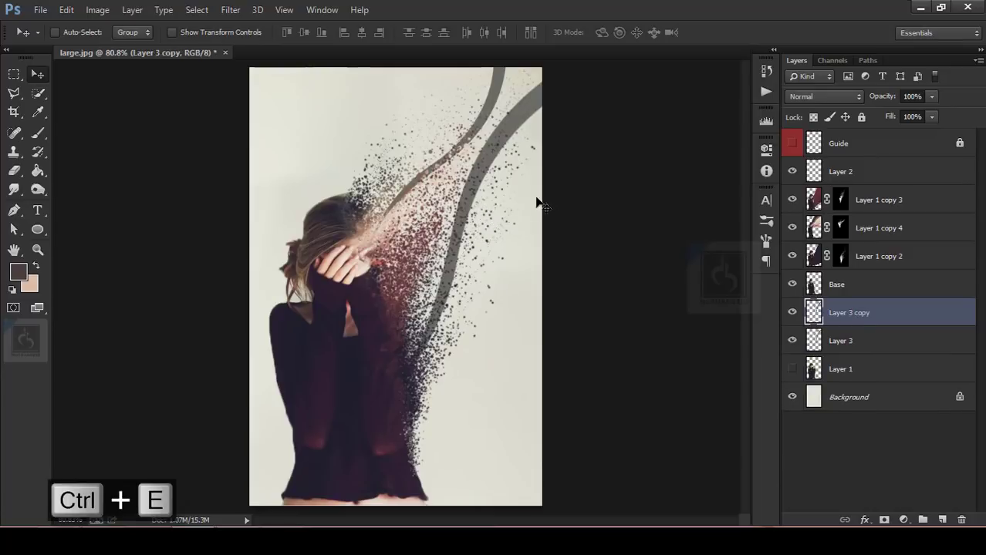
key(ctrl+t)
drag(569, 67, 527, 135)
drag(564, 110, 607, 158)
drag(522, 179, 543, 149)
key(Return)
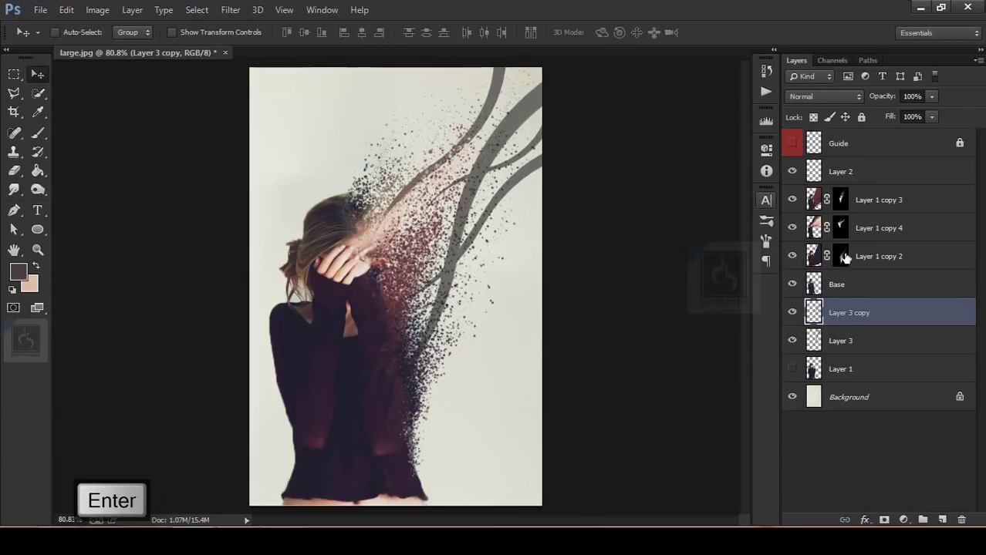
Merge Layer 3 copy with Layer 3 and lower the merged ribbon layer's opacity to 15%
click(846, 290)
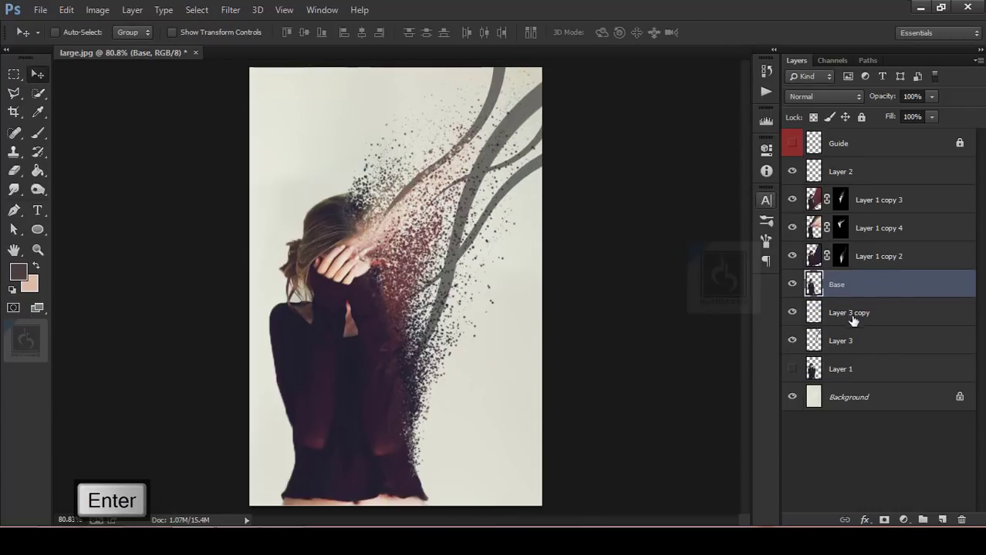
click(853, 321)
shift+click(852, 339)
key(ctrl+e)
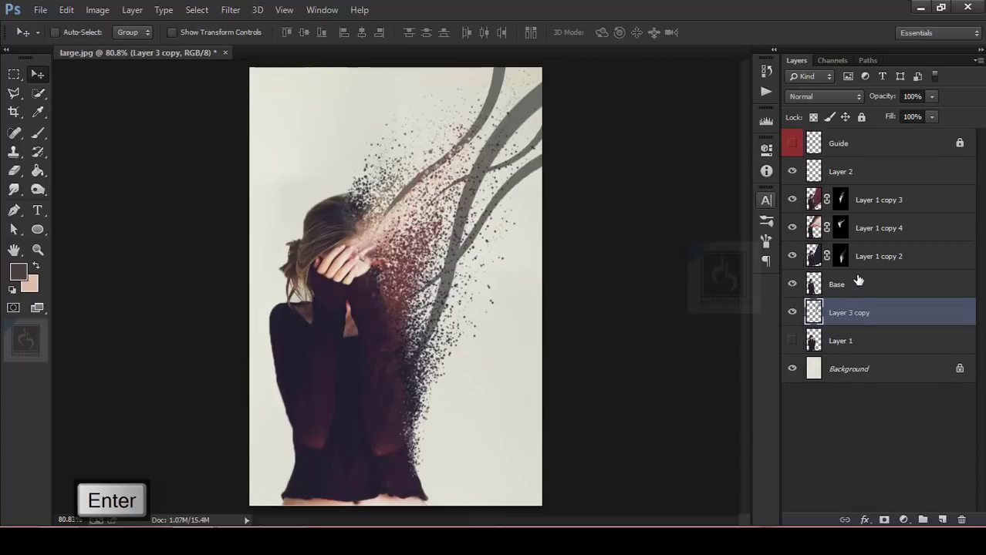
drag(879, 99, 879, 102)
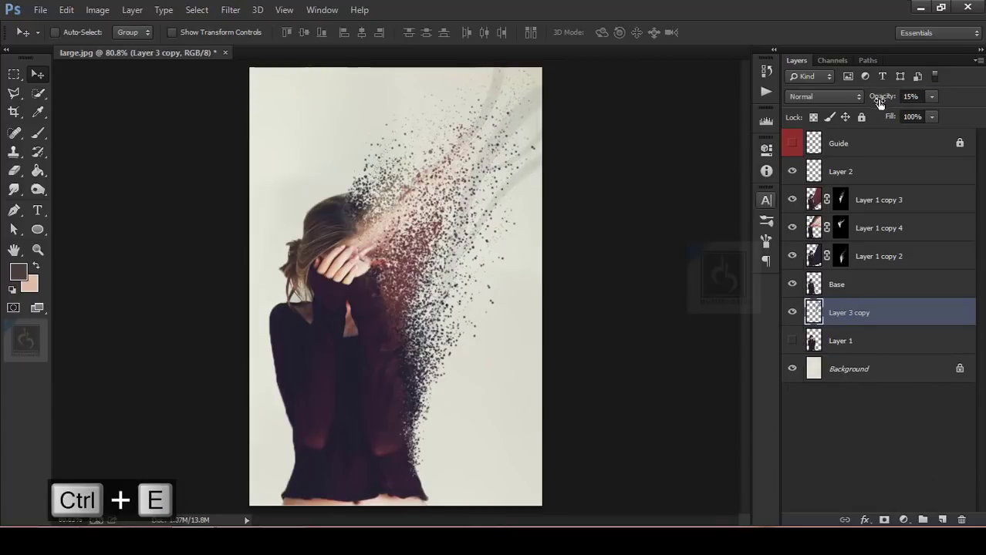
Erase the ribbons' outer ends near the photo's upper-right corner with a soft eraser at 0% hardness and 200 px
key(e)
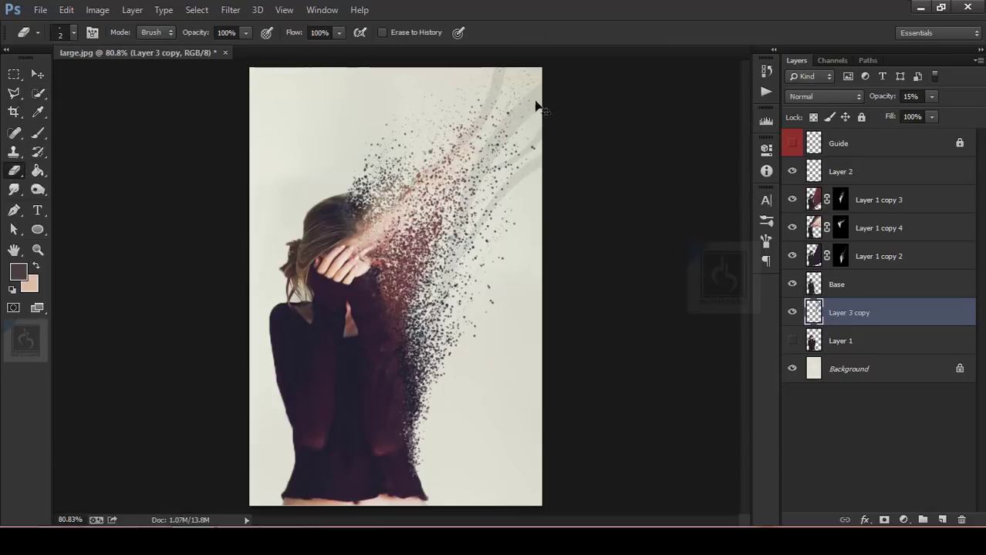
key(ctrl+minus)
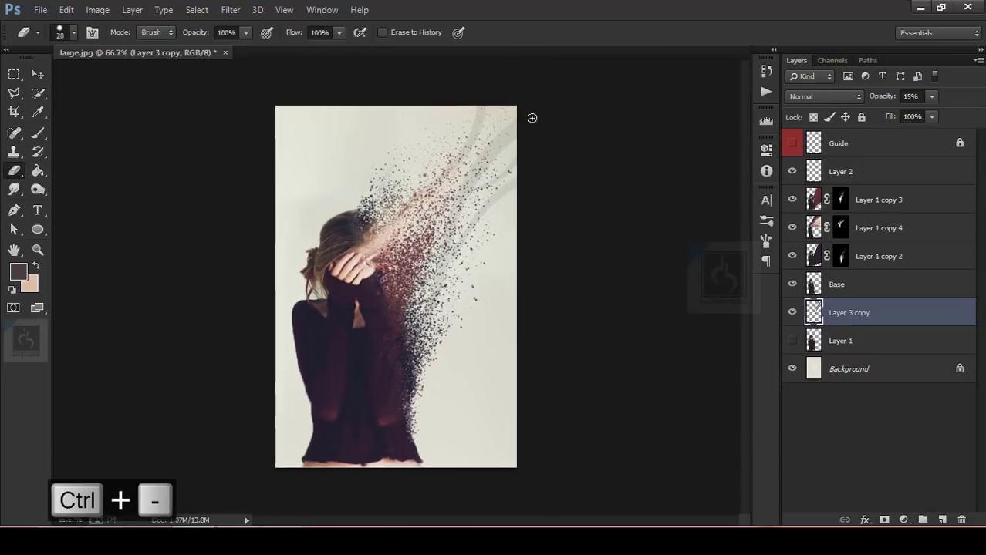
click(62, 34)
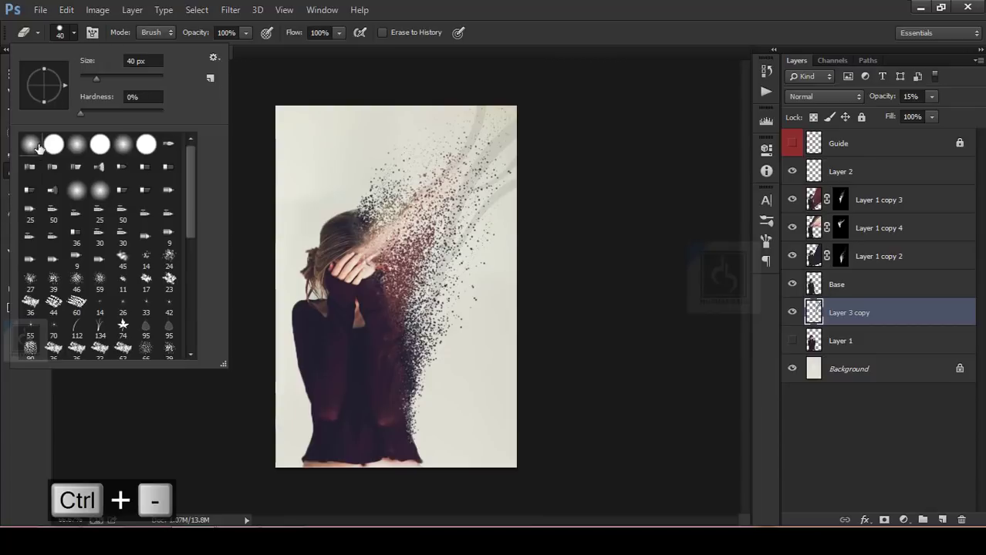
click(557, 119)
key(bracketright)
key(bracketright)
key(bracketright)
key(bracketright)
key(bracketright)
key(bracketright)
key(bracketright)
key(bracketright)
key(bracketright)
key(bracketright)
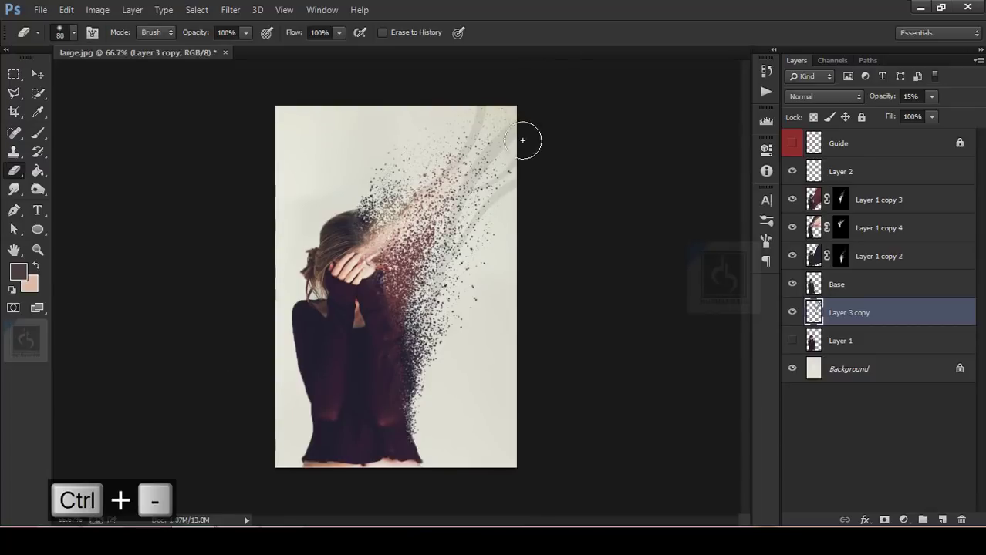
drag(506, 123, 498, 131)
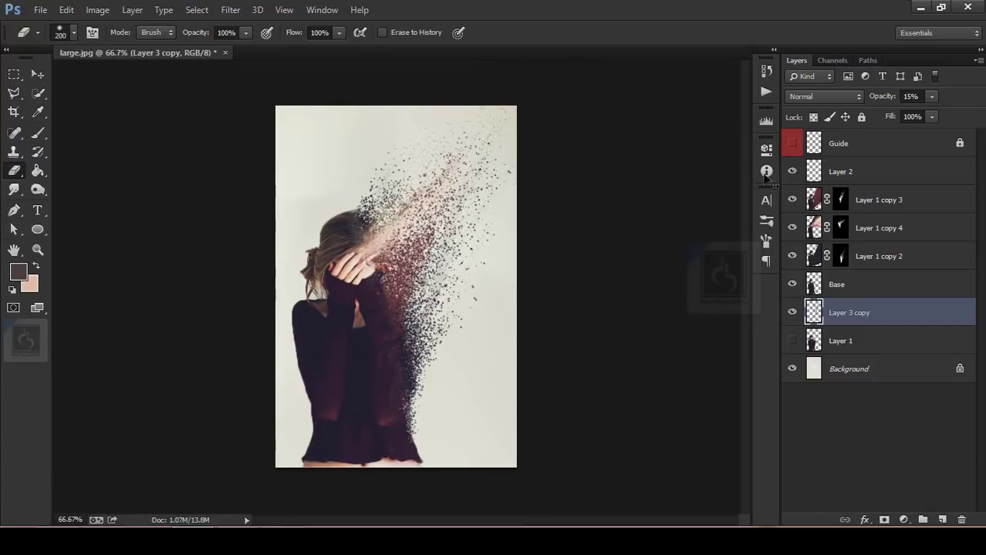
Compare the image with and without the ribbon layer, and set that layer's opacity to 24%
key(ctrl+0)
click(791, 312)
click(792, 313)
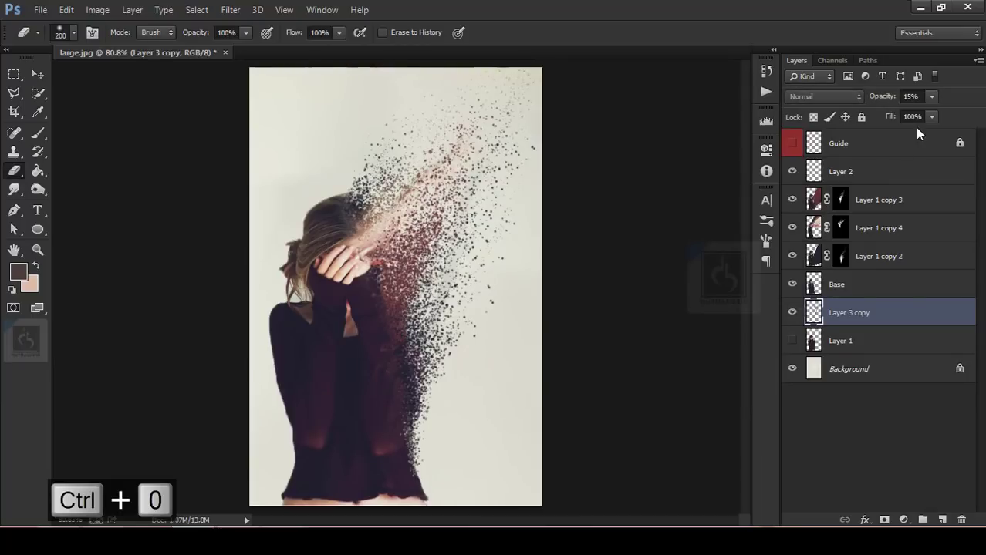
mouse_move(872, 102)
mouse_down()
mouse_move(882, 101)
mouse_move(871, 101)
mouse_up()
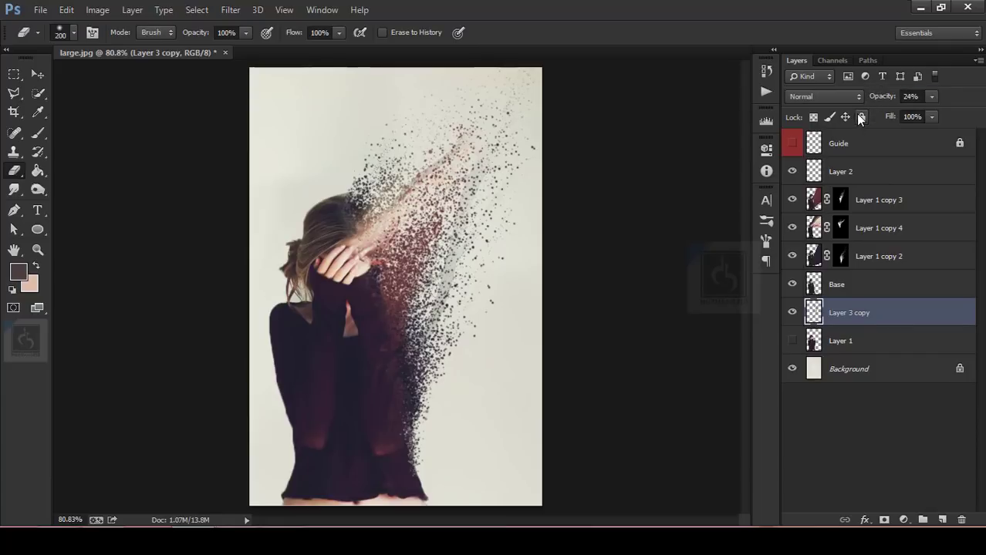
key(ctrl+equal)
key(ctrl+equal)
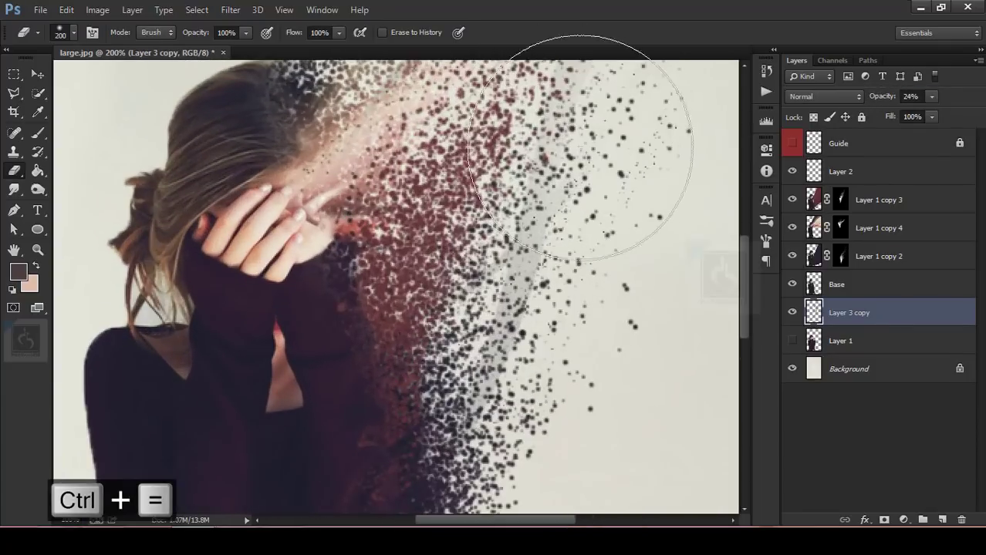
key(ctrl+0)
Stamp all visible layers onto a new layer above Layer 2 and apply Unsharp Mask with amount 164%, radius 0.9 pixels and threshold 3
click(895, 178)
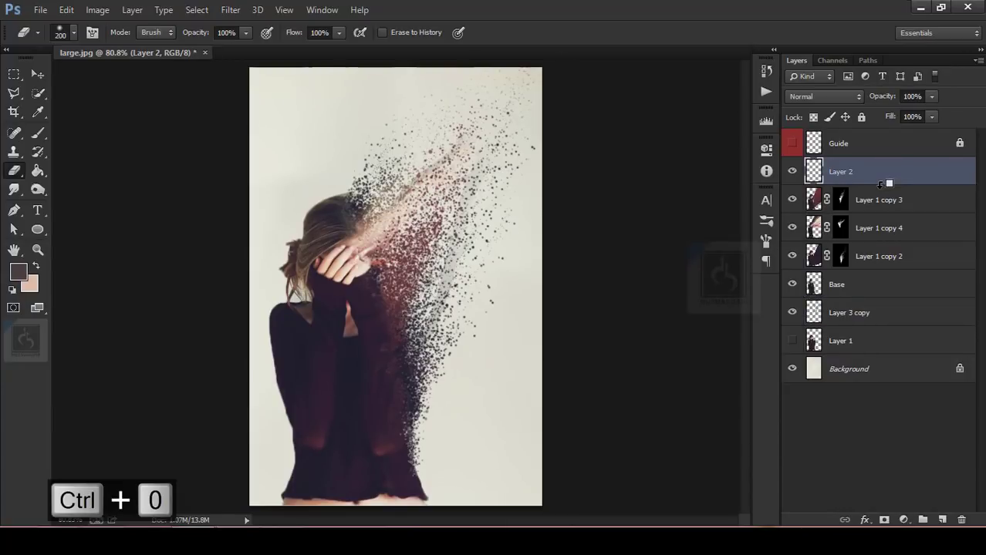
key(ctrl+shift+alt+e)
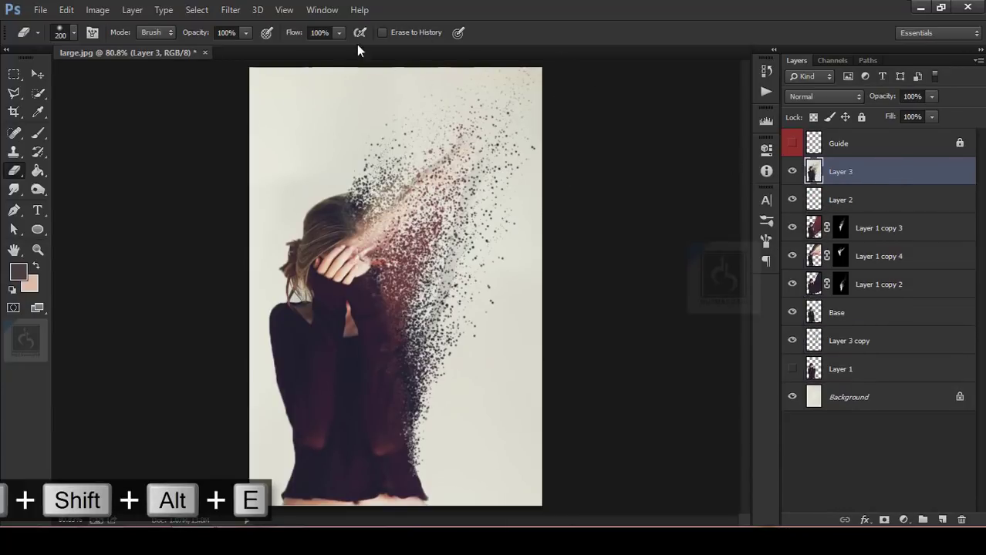
click(230, 10)
mouse_move(283, 247)
click(194, 305)
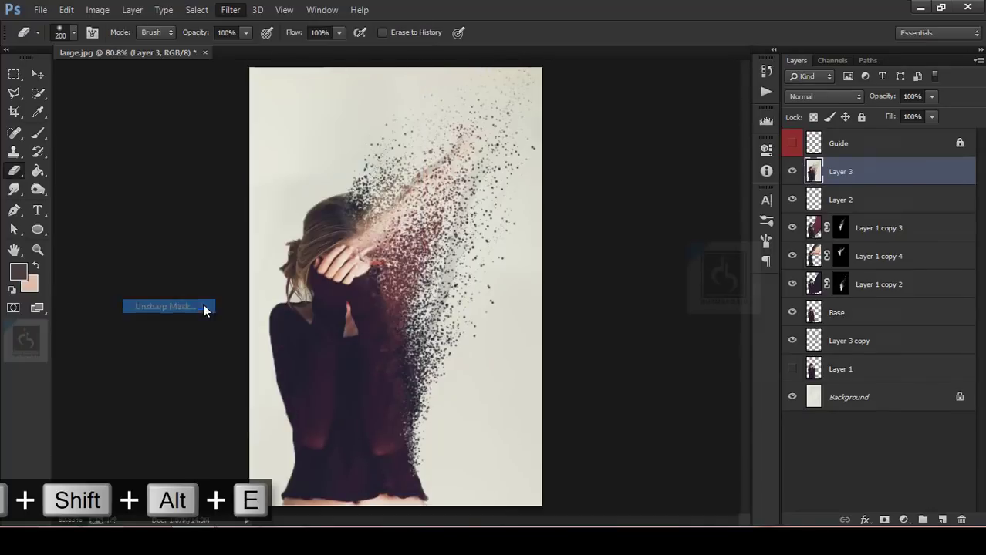
key(ctrl+equal)
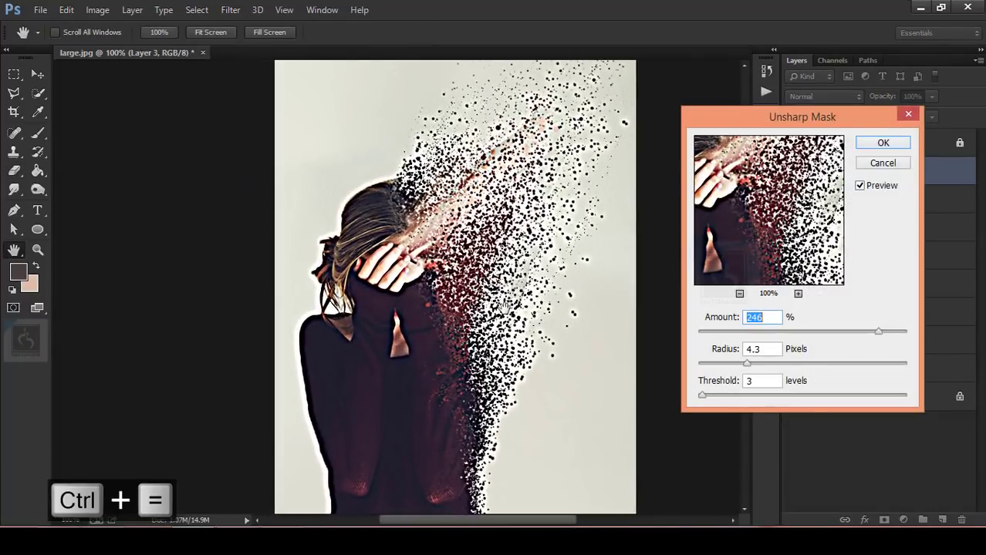
click(711, 363)
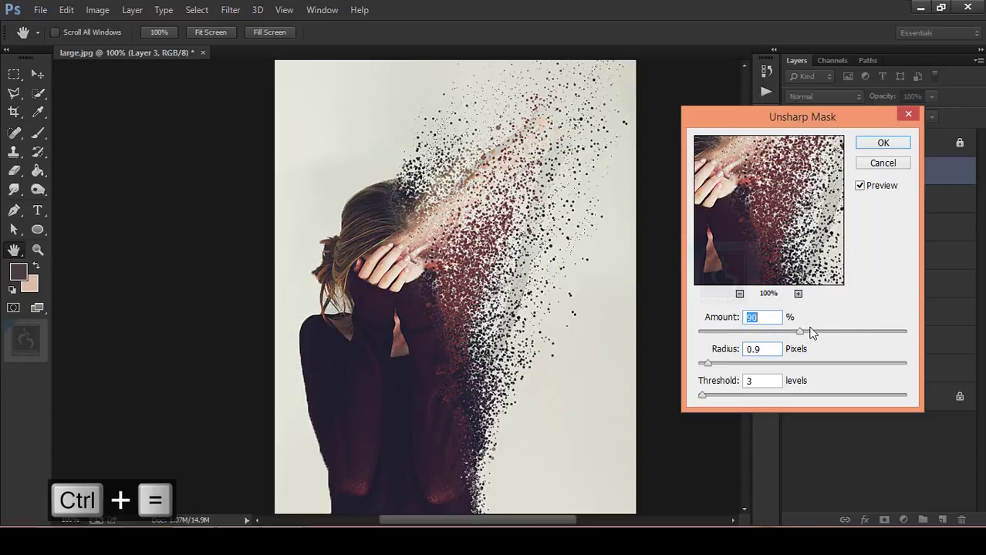
drag(841, 332, 848, 335)
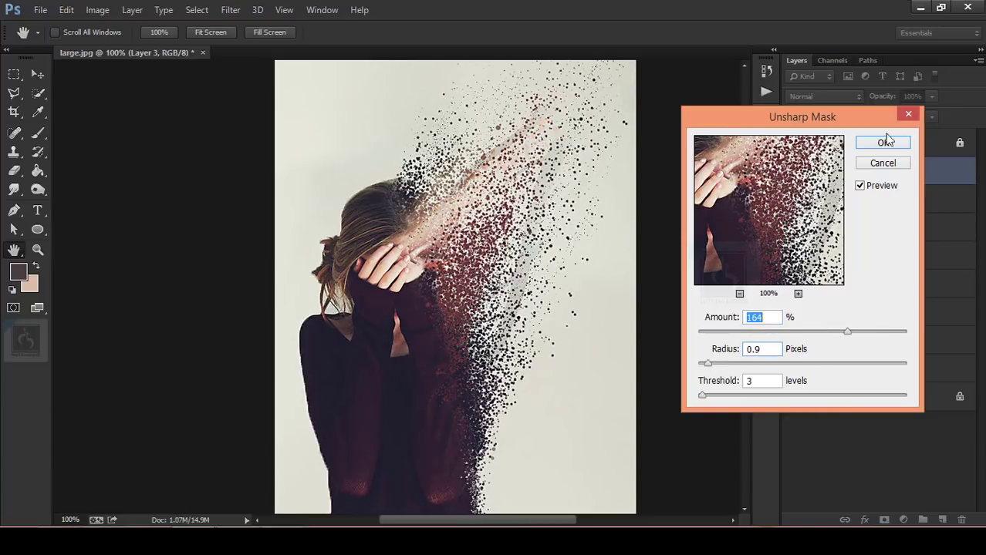
click(885, 141)
key(ctrl+0)
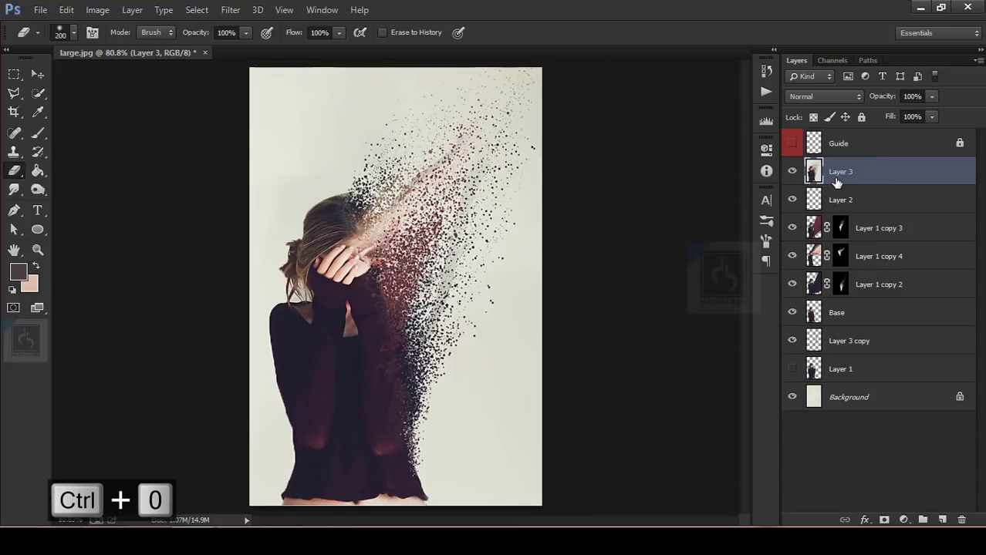
Add a black layer mask to the sharpened Layer 3 and choose a soft round brush with white as the foreground colour
click(884, 521)
click(37, 132)
click(62, 34)
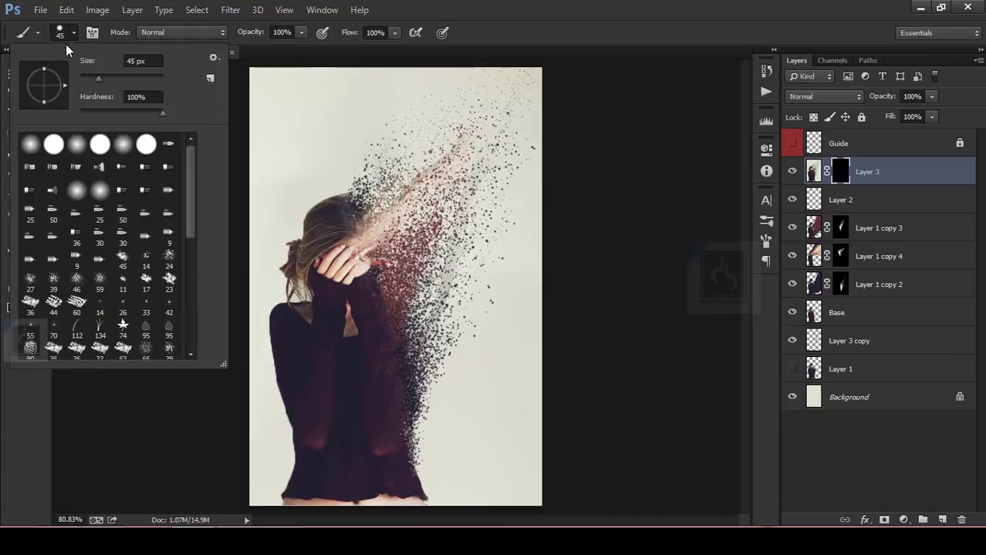
click(594, 168)
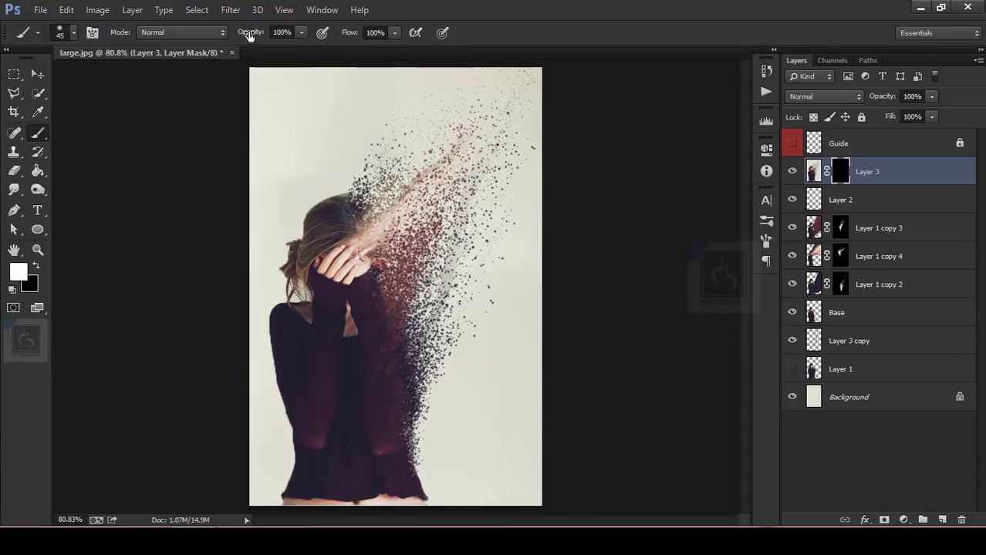
Enlarge the brush to 250 px and paint white on Layer 3's mask over the dispersed particles beside the figure
key(bracketright)
key(bracketright)
key(bracketright)
key(bracketright)
key(bracketright)
key(bracketright)
key(bracketright)
key(bracketright)
key(bracketright)
key(bracketright)
key(bracketright)
click(504, 120)
click(418, 110)
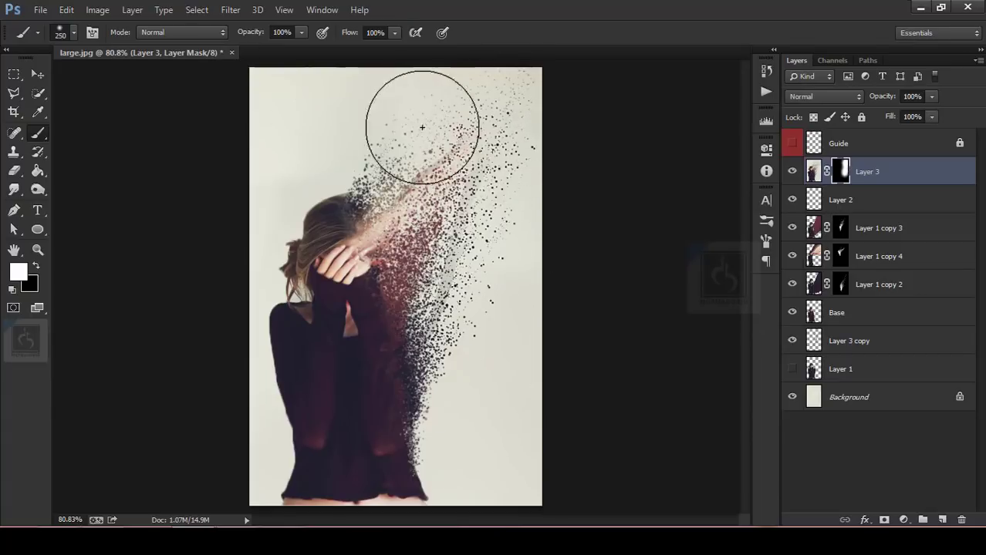
Reduce the brush to 60 px, paint more of Layer 3's mask white around the particles, and undo the last stroke
key(bracketleft)
key(bracketleft)
key(bracketleft)
key(bracketleft)
key(bracketleft)
key(bracketleft)
key(bracketleft)
key(bracketleft)
key(bracketleft)
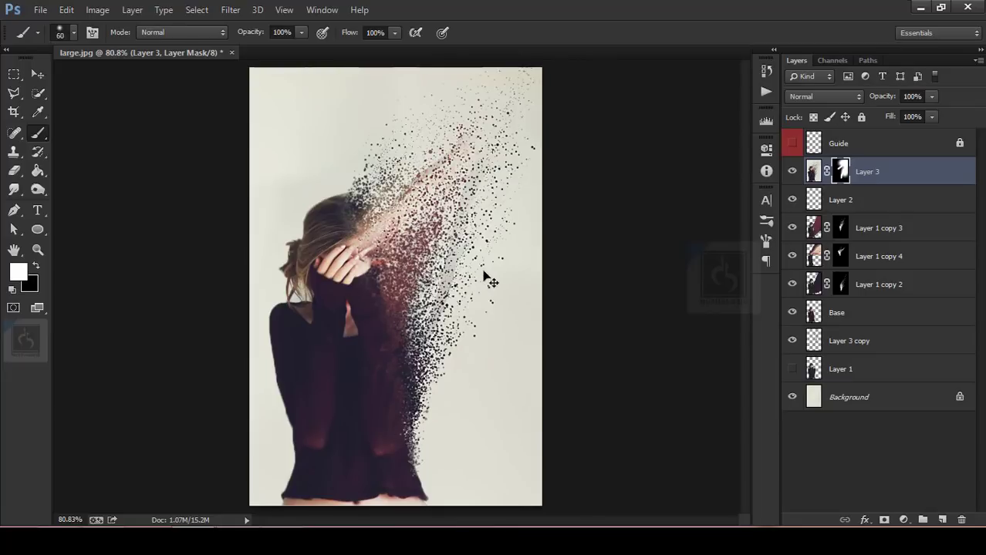
key(ctrl+z)
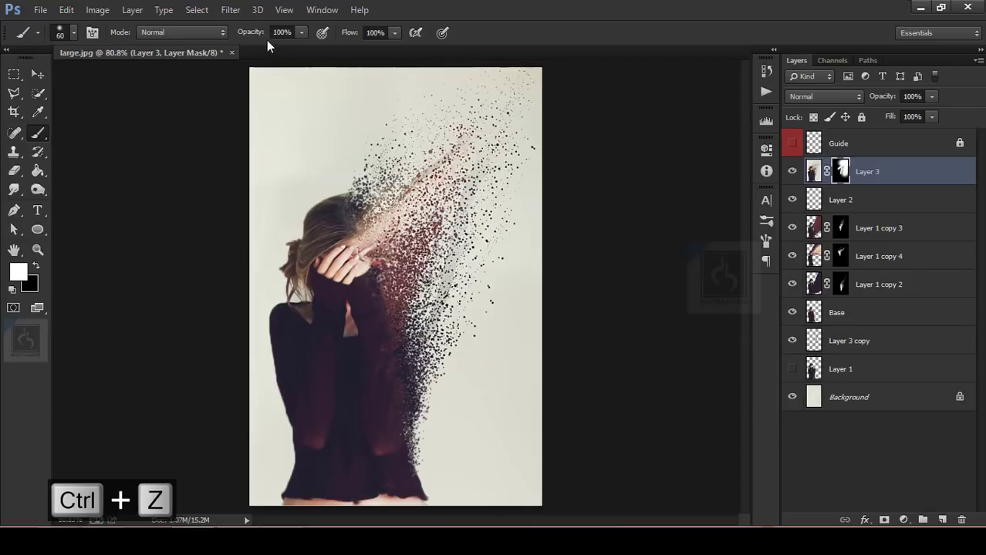
Paint white on Layer 3's mask over the figure, using brush opacities of 48% and 100% and a size of 70 px
mouse_move(265, 33)
mouse_down()
mouse_move(214, 58)
mouse_move(245, 37)
mouse_up()
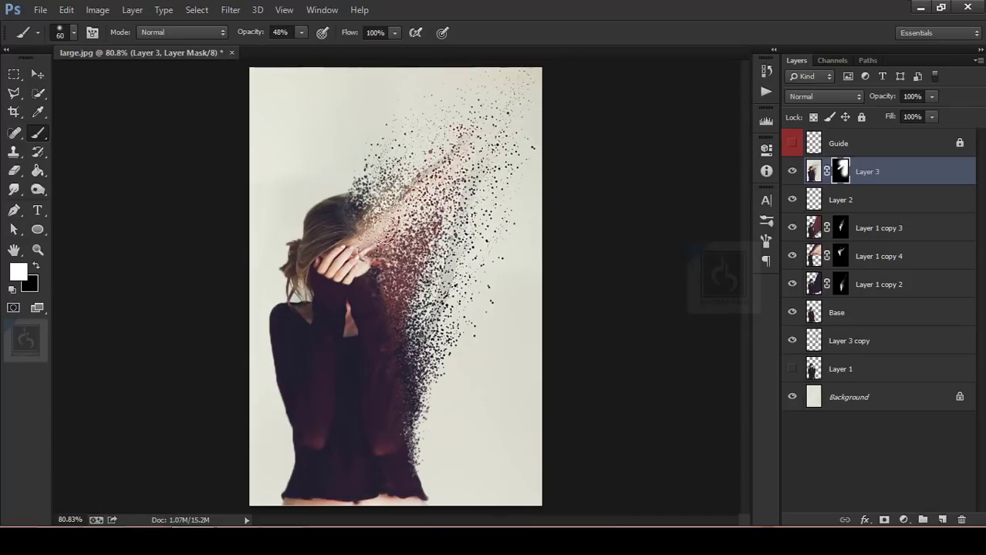
key(bracketleft)
key(bracketright)
key(bracketright)
key(bracketright)
key(bracketright)
key(bracketleft)
key(bracketright)
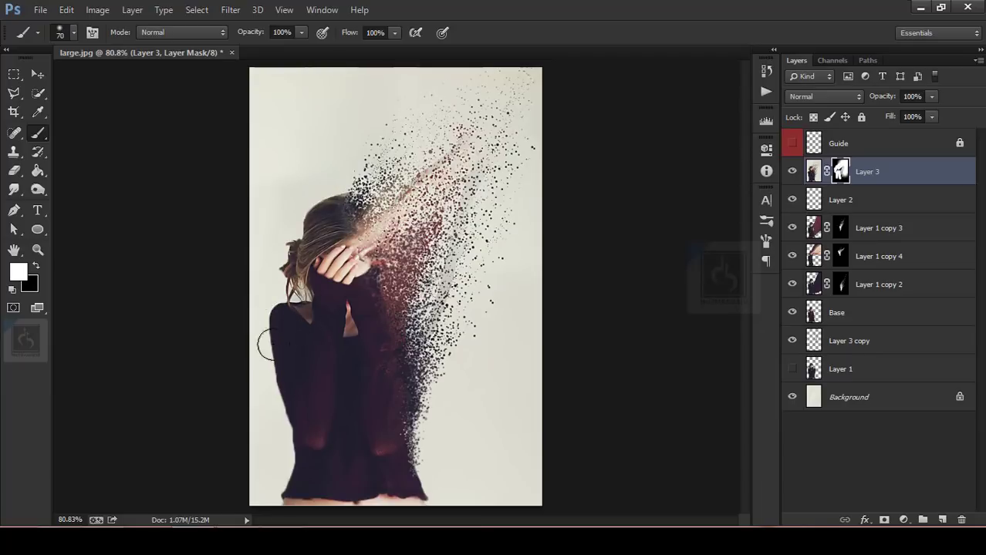
Enlarge the brush to 125 px and extend the white on Layer 3's mask over more of the sweater
key(bracketright)
key(bracketright)
key(bracketright)
key(bracketright)
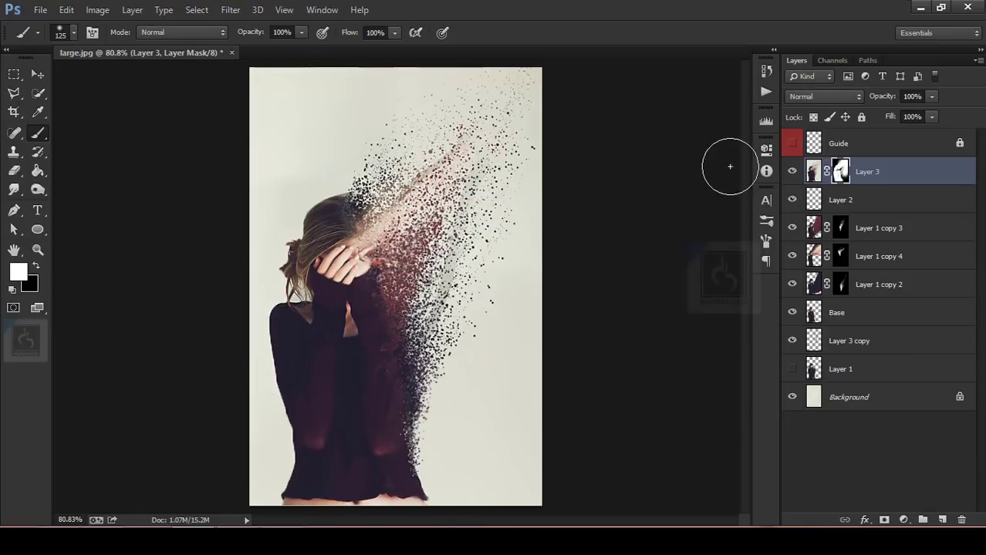
key(ctrl+minus)
key(ctrl+minus)
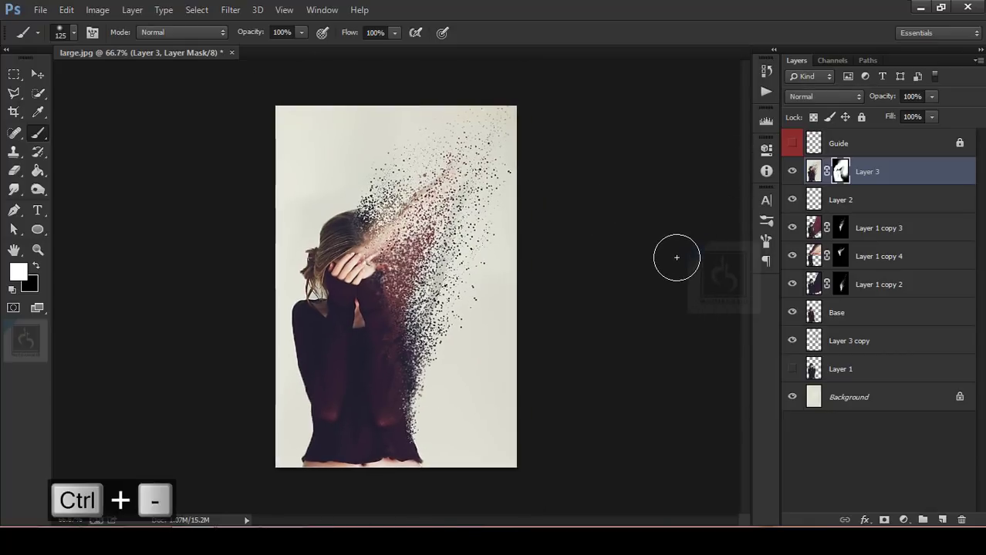